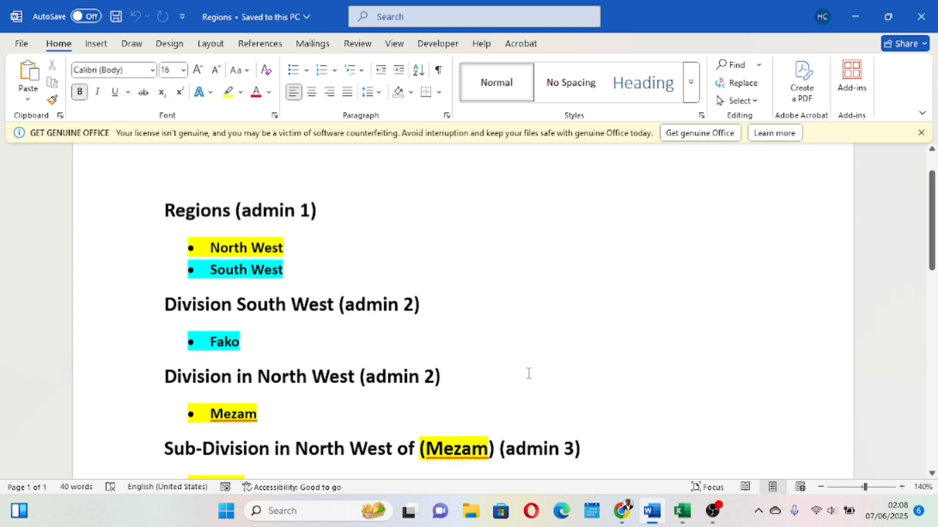
Review the Regions document's lists of regions, divisions and sub-divisions for admin levels 1 to 3.
scroll(529, 373, "up", 3)
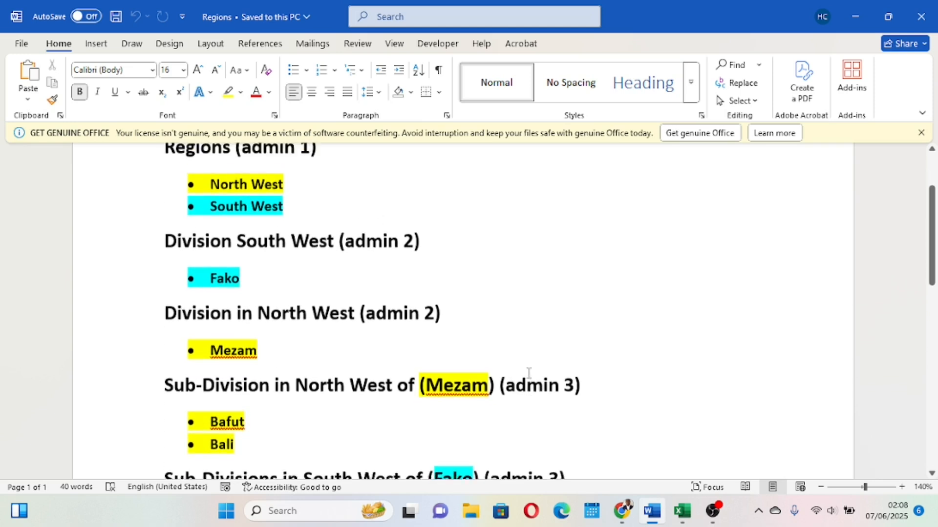
scroll(528, 373, "down", 2)
scroll(528, 373, "up", 1)
scroll(528, 373, "up", 1)
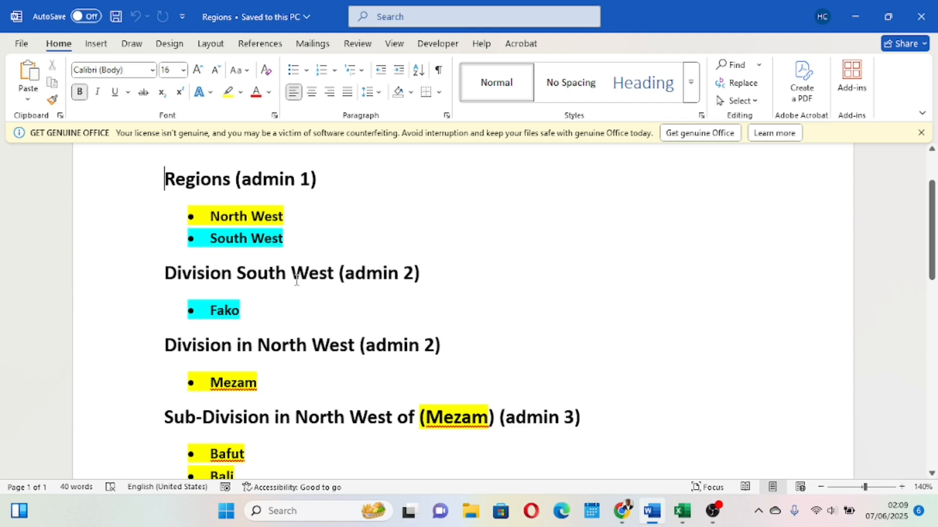
scroll(296, 280, "down", 3)
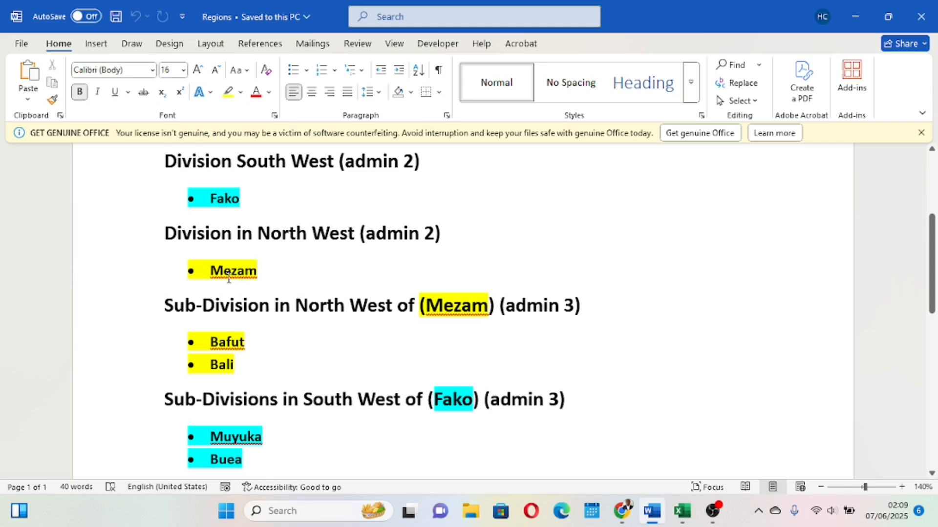
scroll(228, 278, "down", 2)
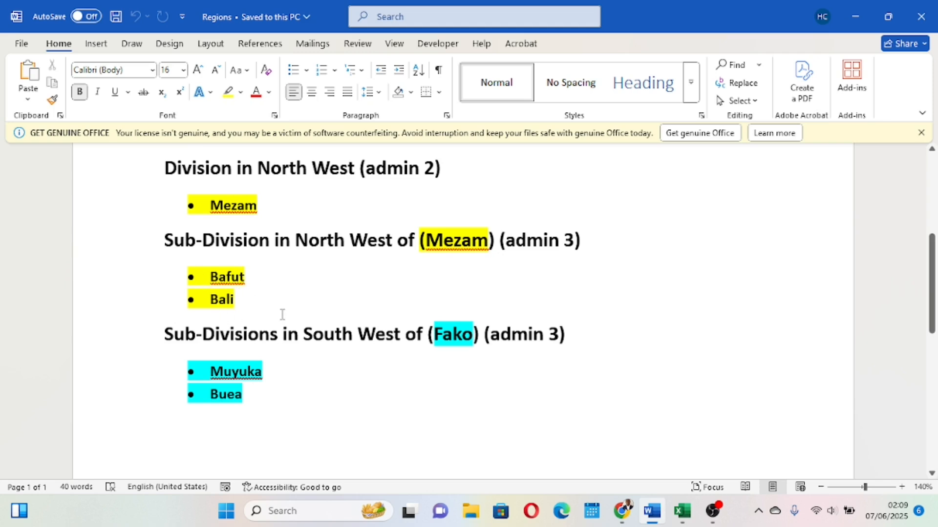
scroll(283, 314, "up", 5)
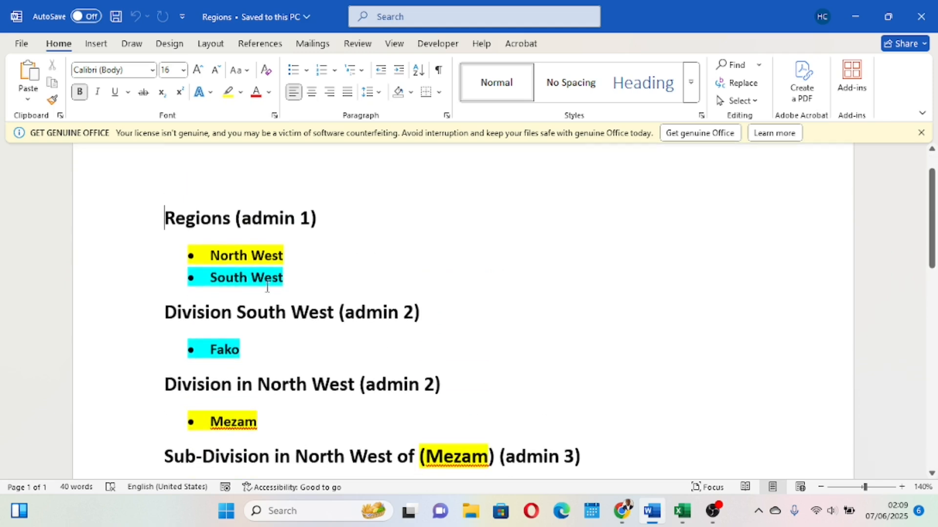
scroll(267, 287, "down", 1)
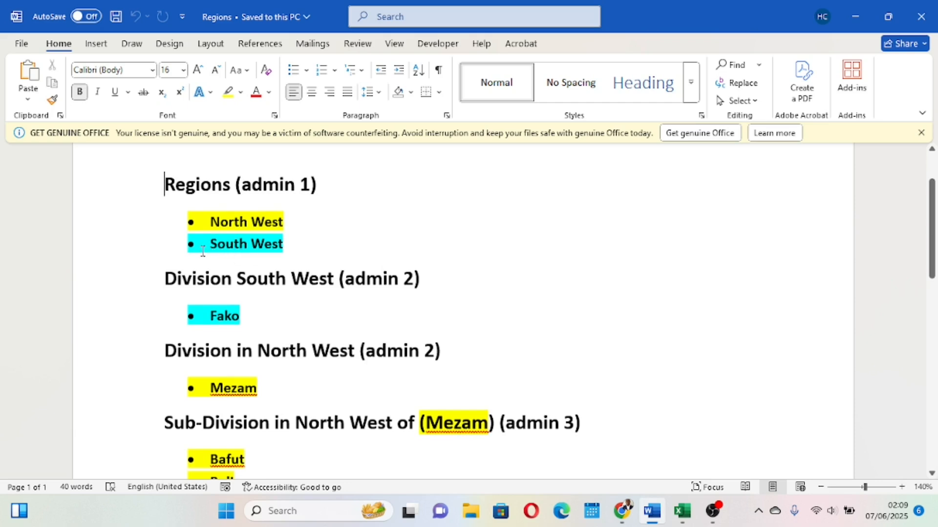
scroll(250, 247, "down", 2)
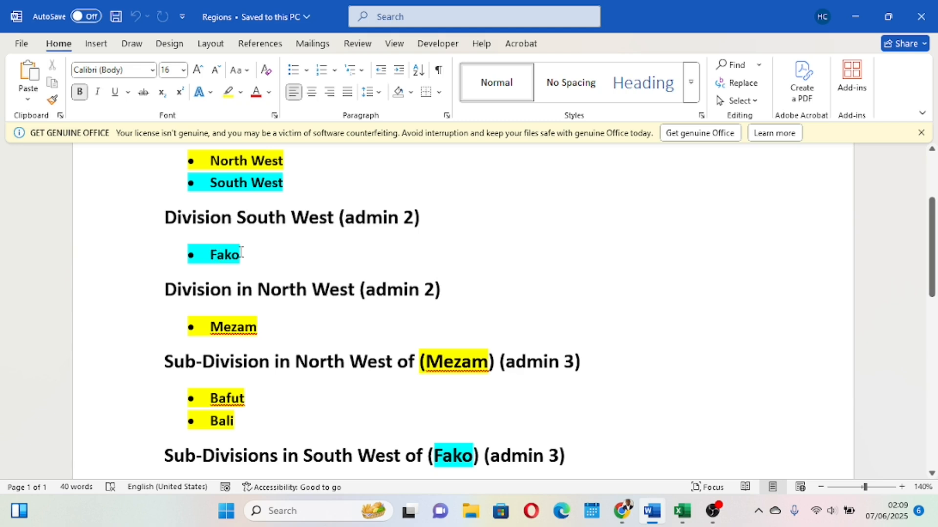
scroll(224, 255, "down", 3)
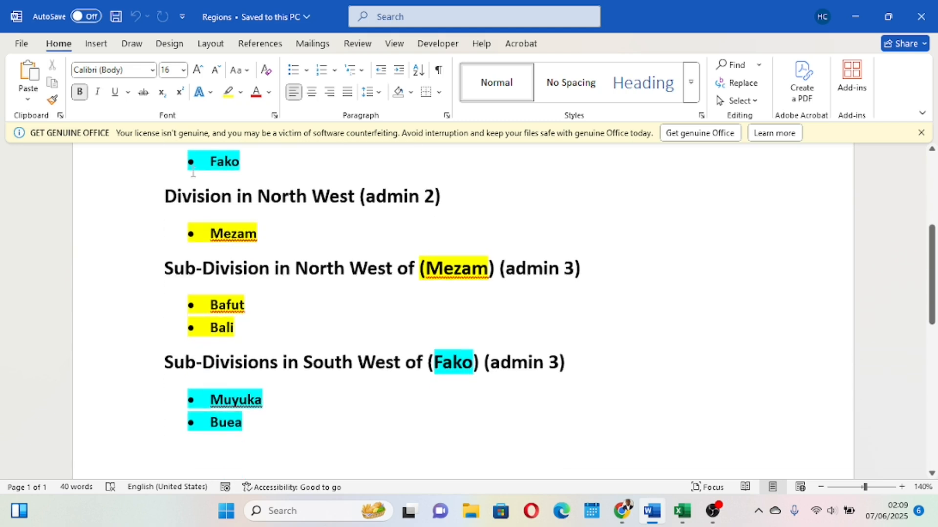
scroll(296, 389, "down", 2)
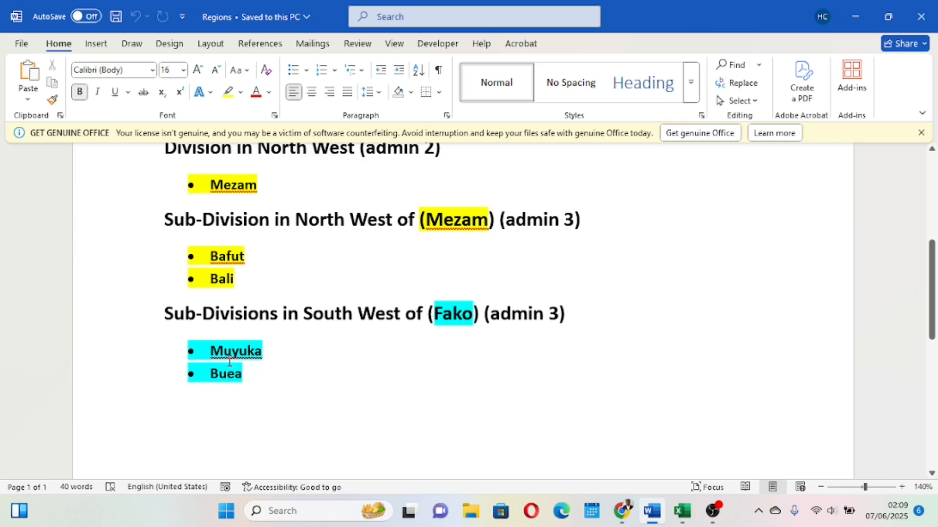
scroll(261, 372, "up", 7)
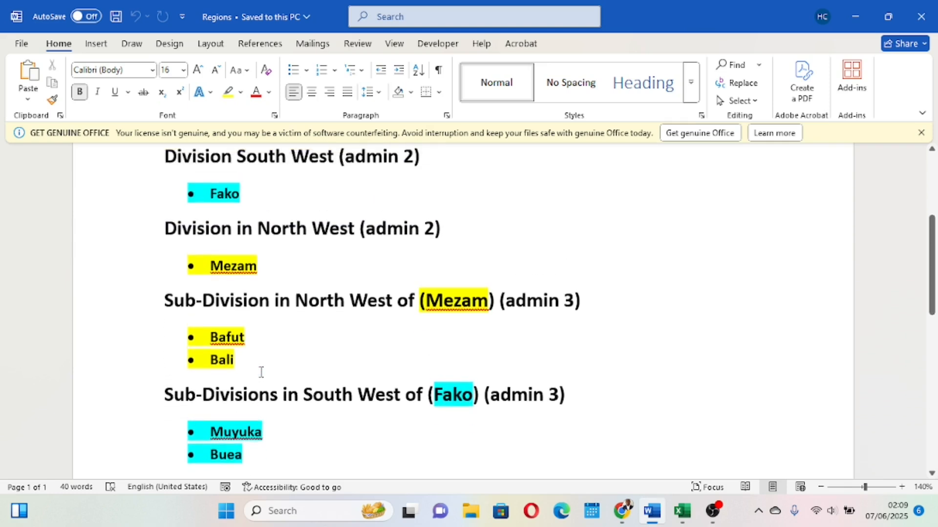
scroll(261, 372, "down", 3)
scroll(261, 372, "up", 4)
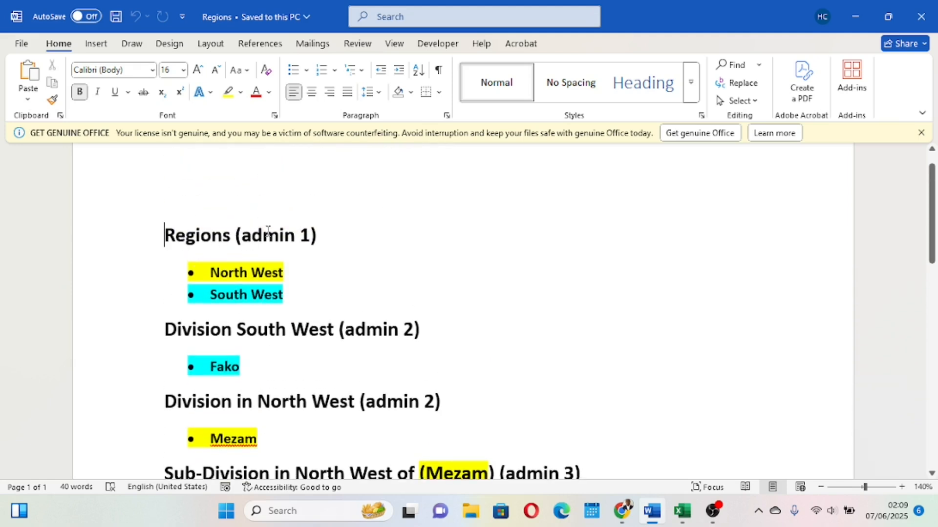
scroll(322, 274, "down", 2)
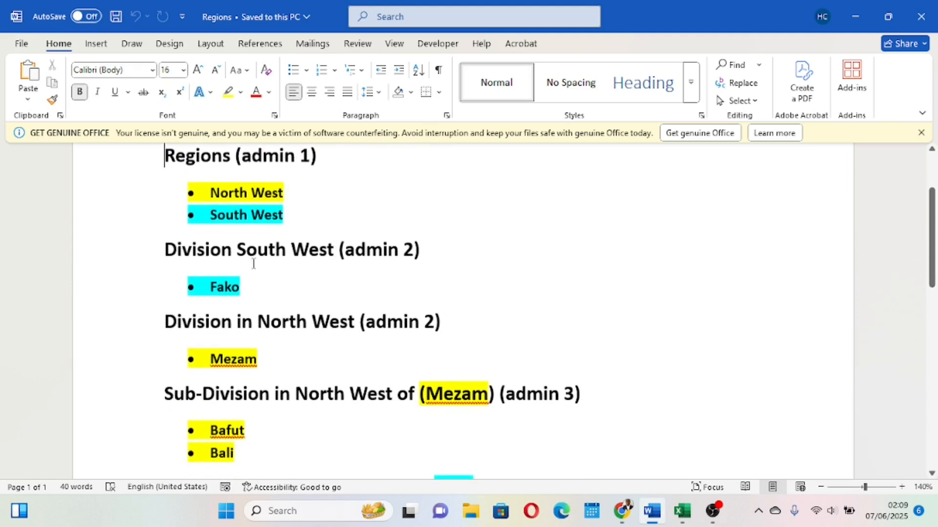
scroll(395, 262, "down", 2)
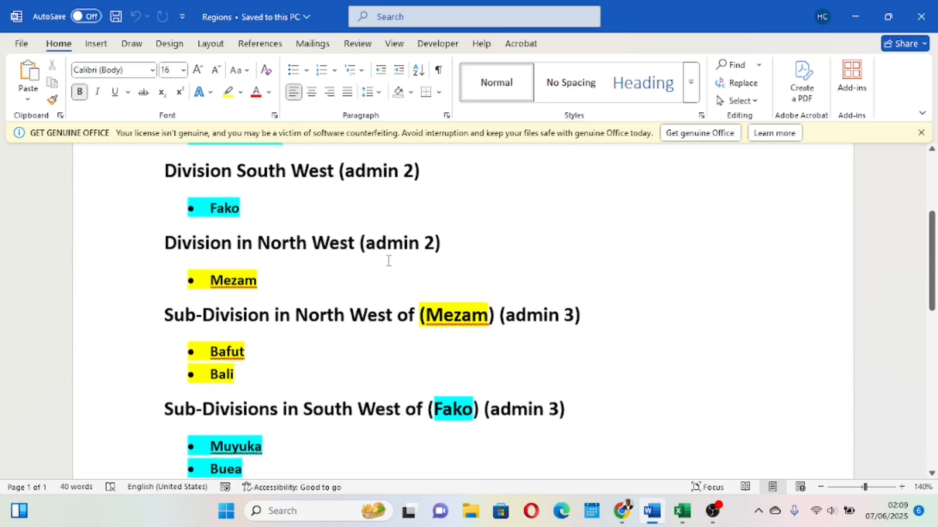
scroll(430, 318, "down", 1)
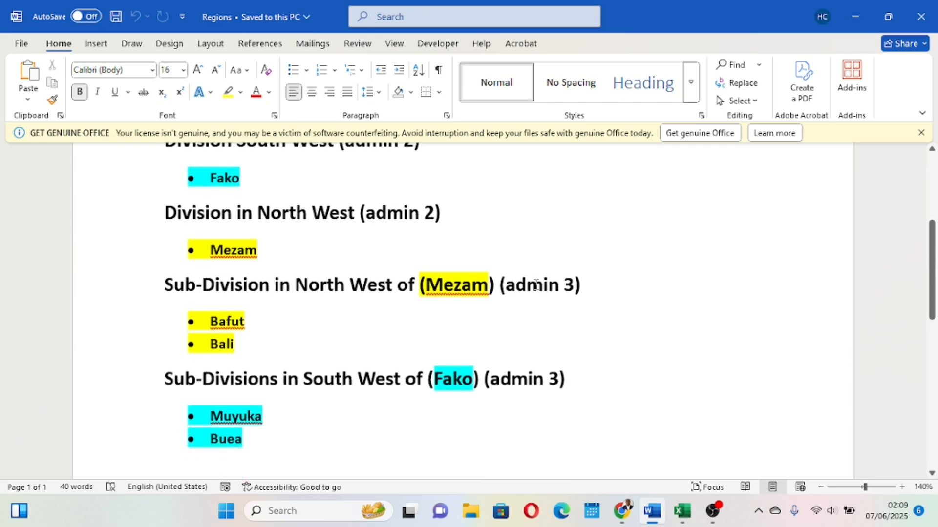
scroll(489, 321, "up", 2)
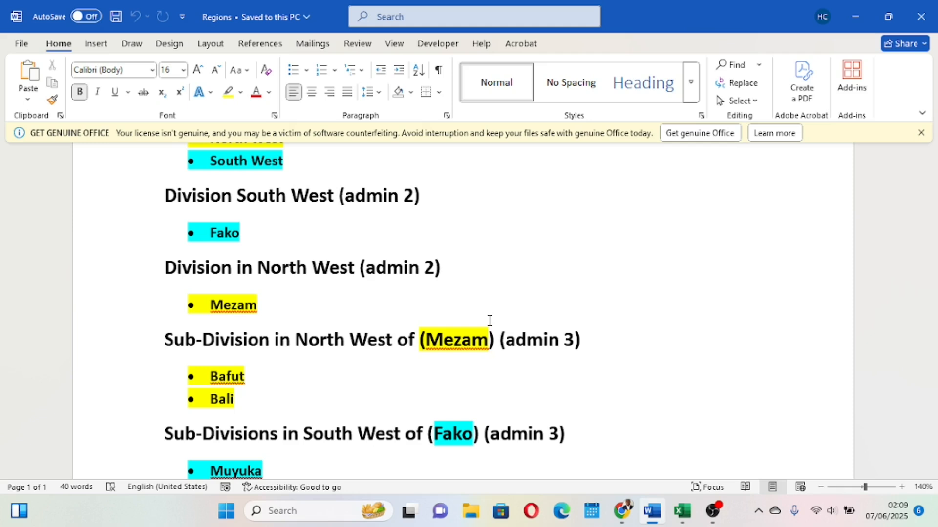
scroll(489, 320, "up", 2)
scroll(420, 320, "down", 5)
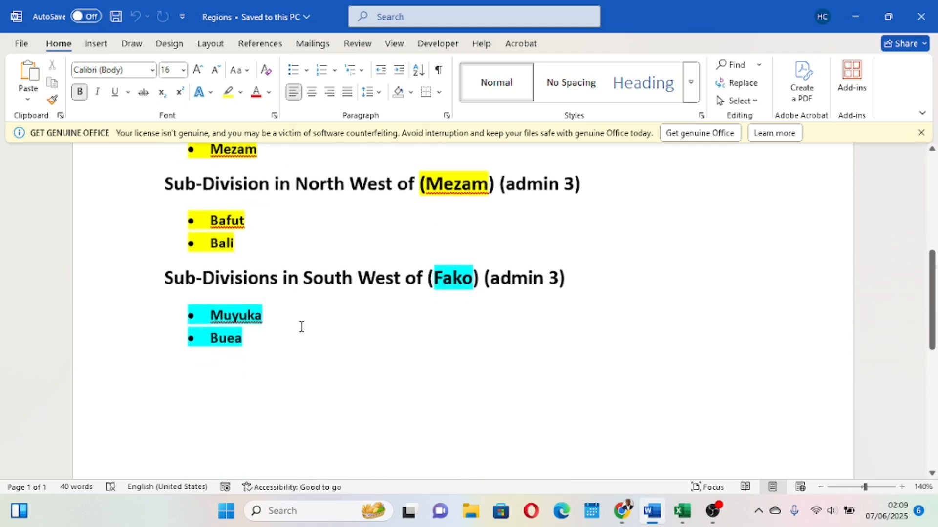
scroll(301, 327, "up", 1)
scroll(304, 348, "down", 2)
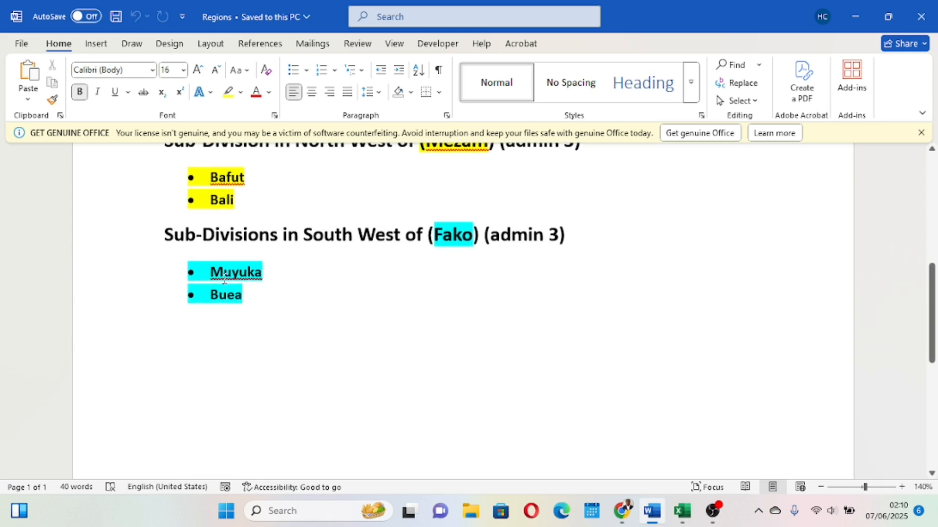
scroll(248, 275, "up", 3)
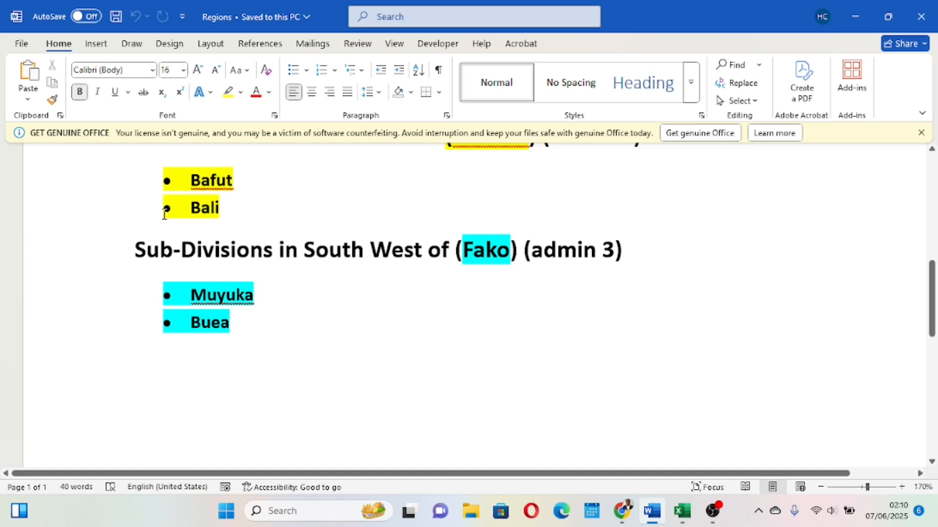
scroll(165, 214, "up", 2)
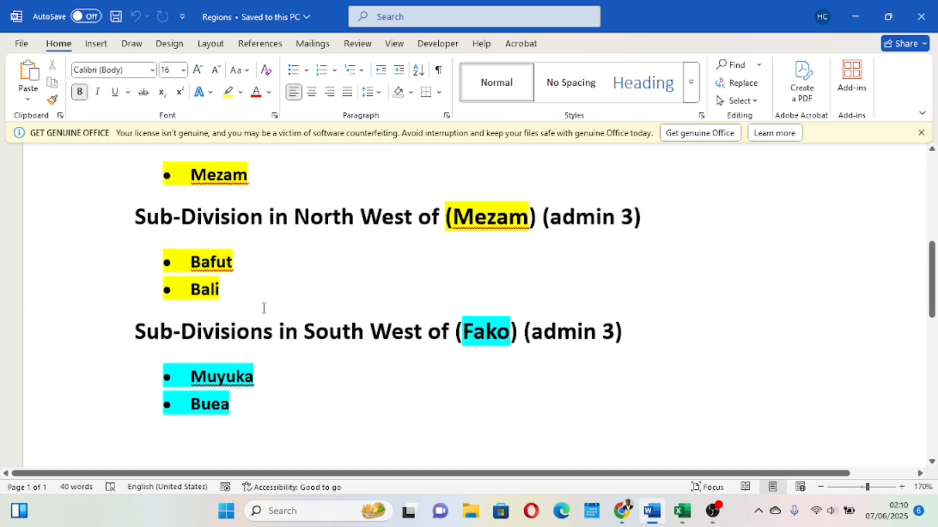
scroll(263, 308, "down", 1)
scroll(262, 307, "up", 1)
scroll(266, 300, "down", 2, "ctrl")
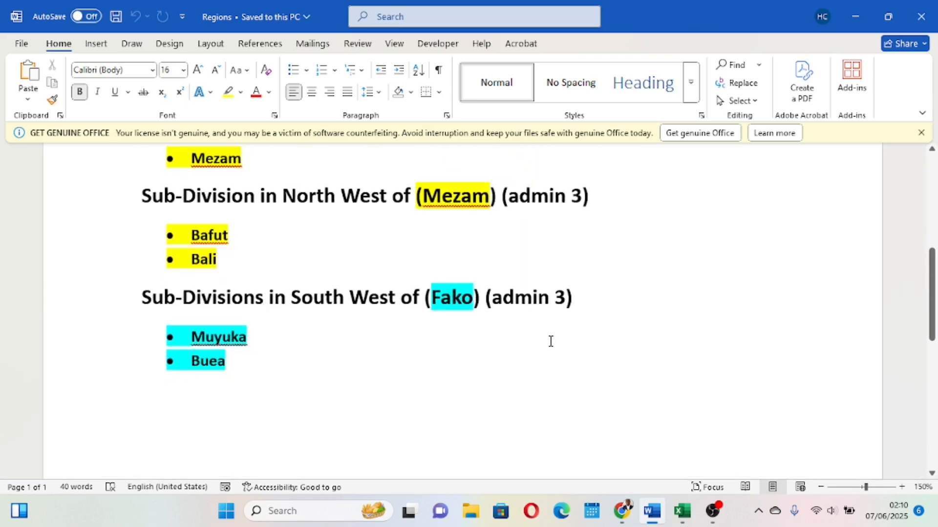
Switch to the xlm formssss Excel workbook and look over the existing rows of the survey sheet.
mouse_move(682, 511)
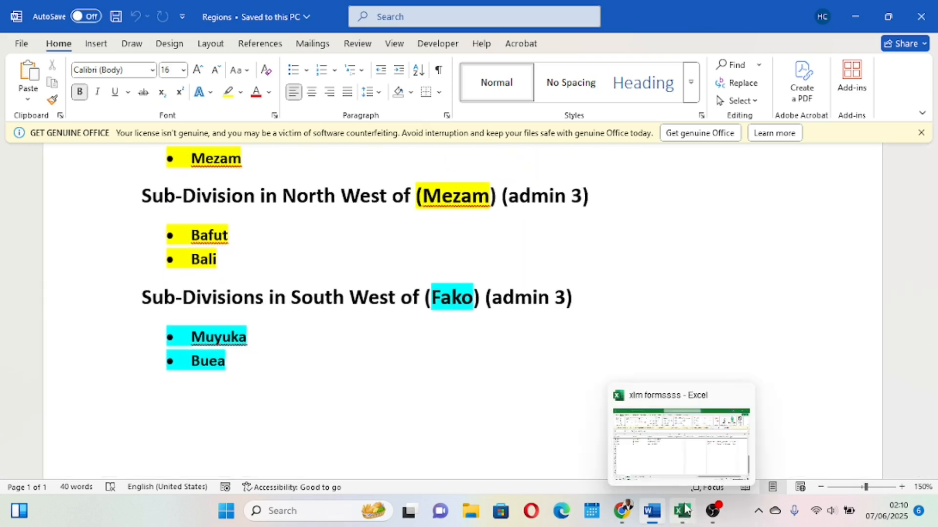
left_click(663, 462)
scroll(374, 322, "up", 3)
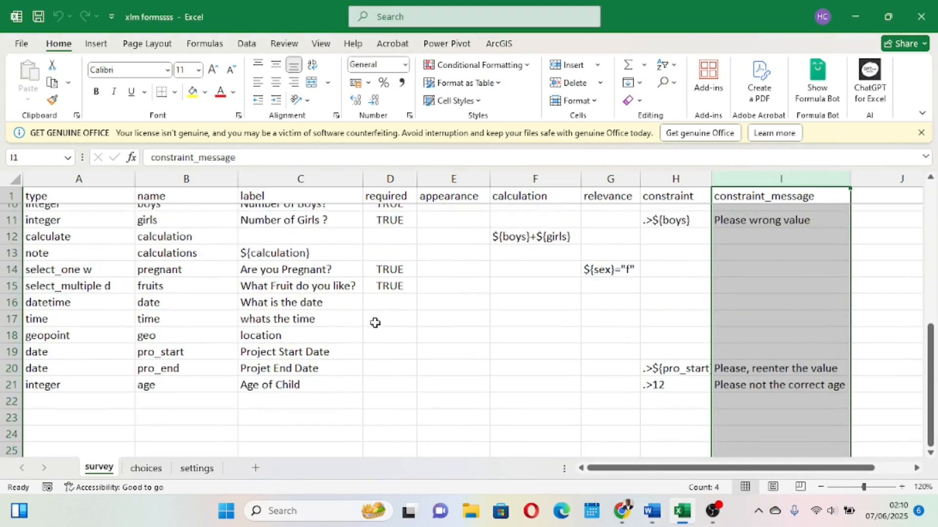
scroll(374, 323, "down", 1)
left_click(374, 323)
scroll(375, 323, "up", 4)
scroll(375, 323, "down", 4)
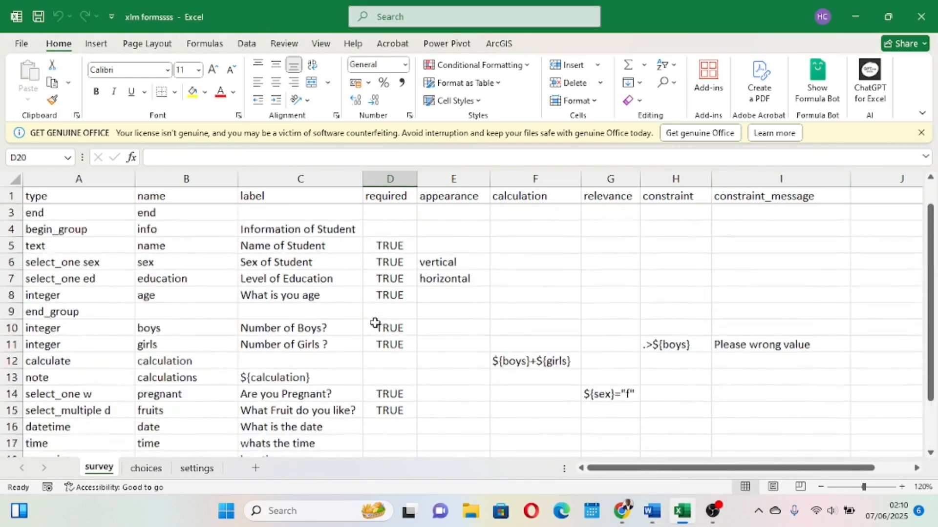
scroll(375, 322, "up", 1)
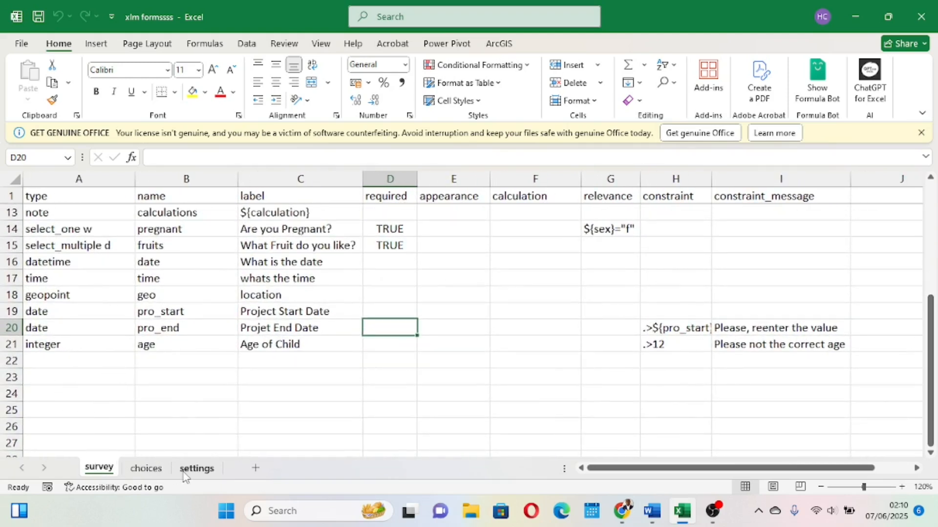
scroll(123, 273, "down", 1)
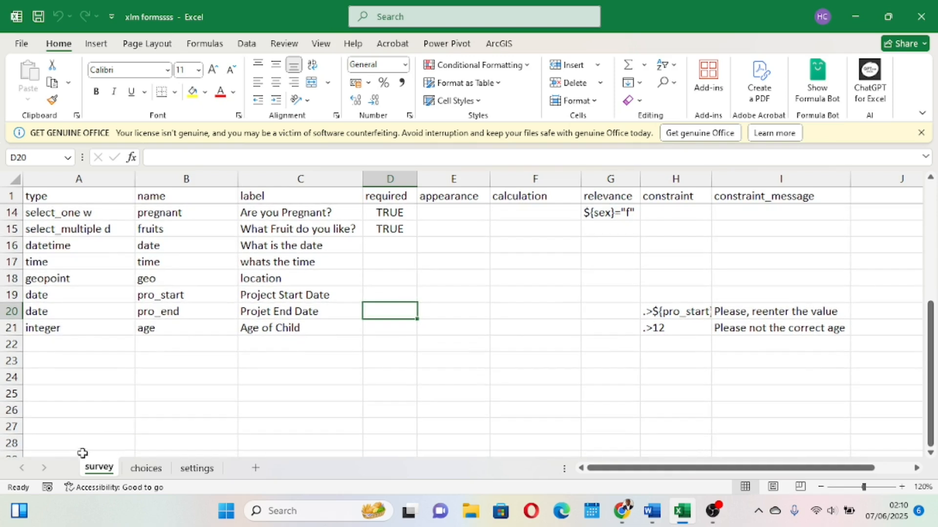
Enter the type select_one admin1 in the first empty row of the survey sheet.
scroll(140, 431, "left", 1)
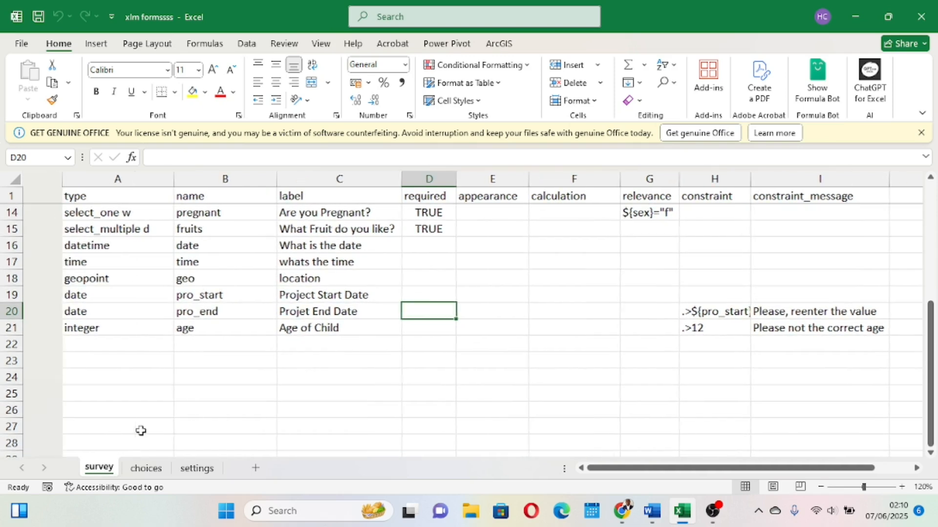
left_click(68, 345)
type("se")
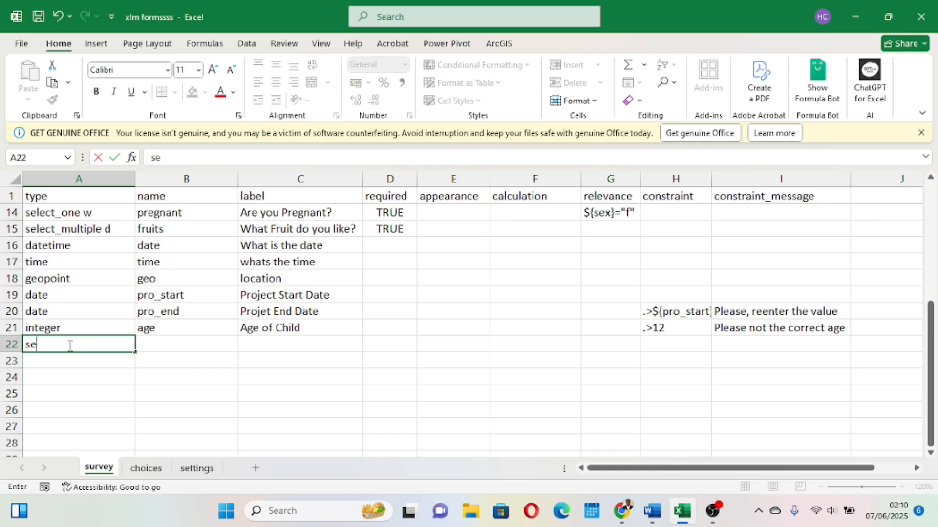
type("lect_one admin1")
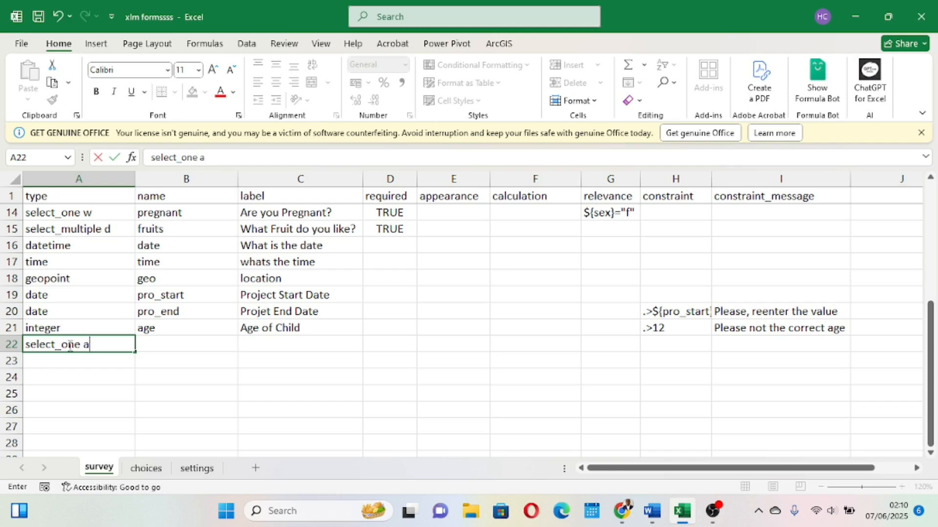
Set the new row's name to region.
left_click(212, 410)
left_click(164, 343)
type("rgion")
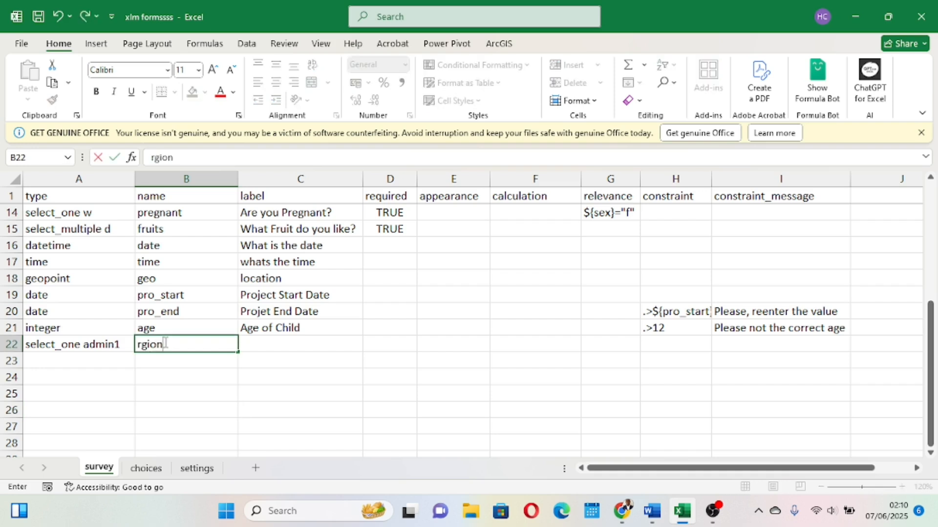
key("BackSpace")
key("BackSpace")
key("BackSpace")
key("BackSpace")
type("eg")
left_click(267, 343)
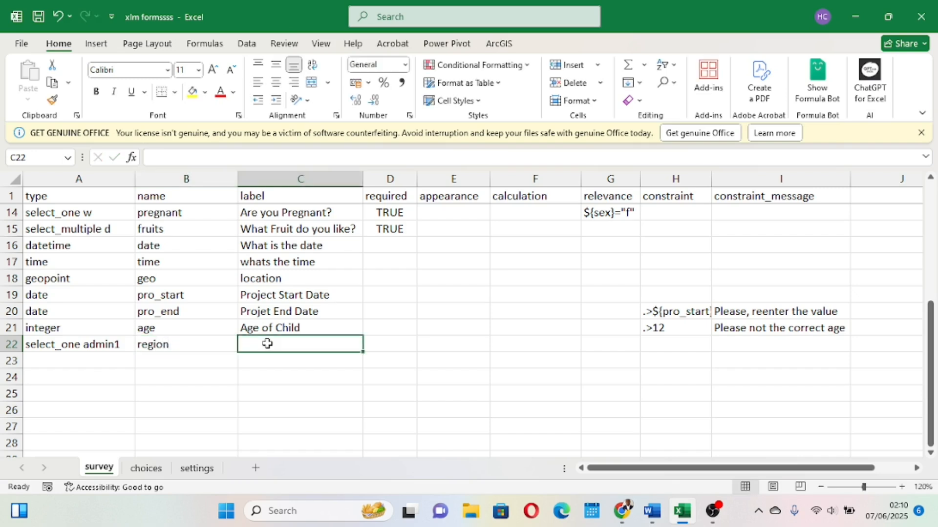
Set the new row's label to Name of Region.
type("Name of ")
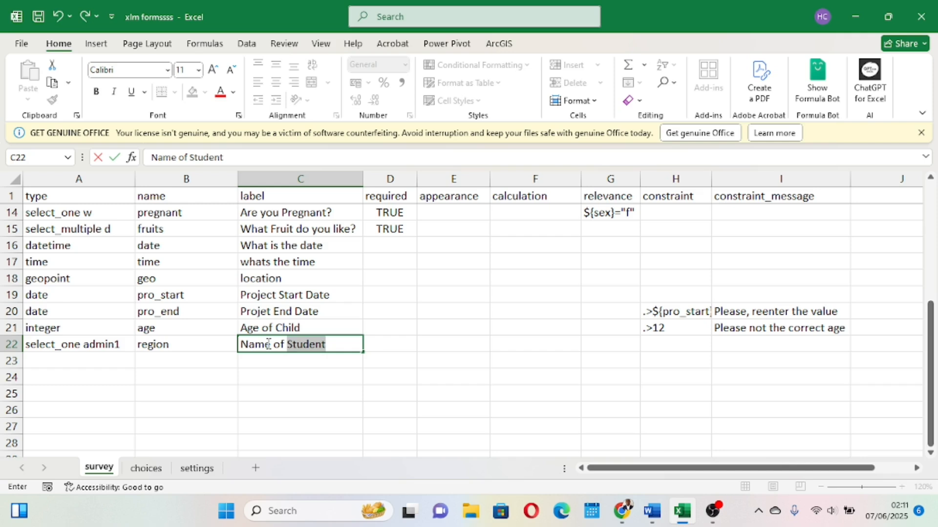
type("Region")
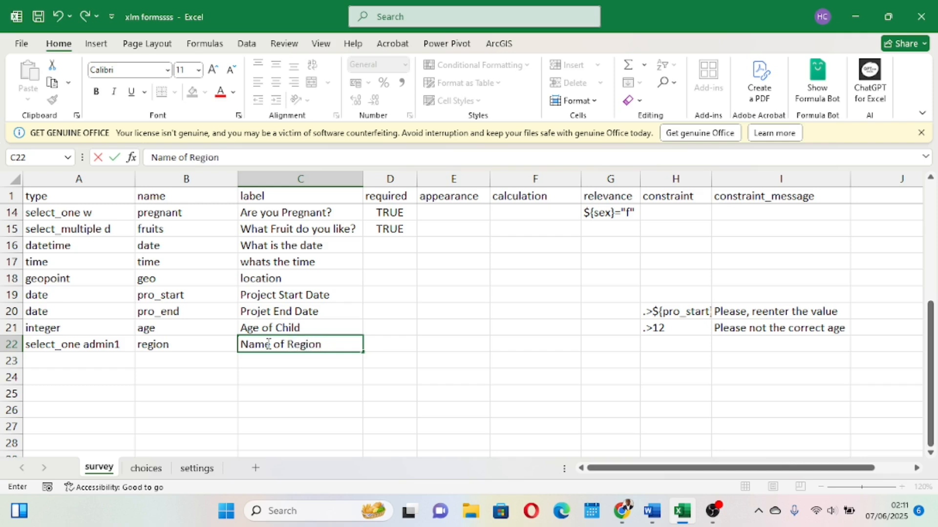
left_click(327, 395)
Save the workbook and open the choices sheet.
left_click(289, 178)
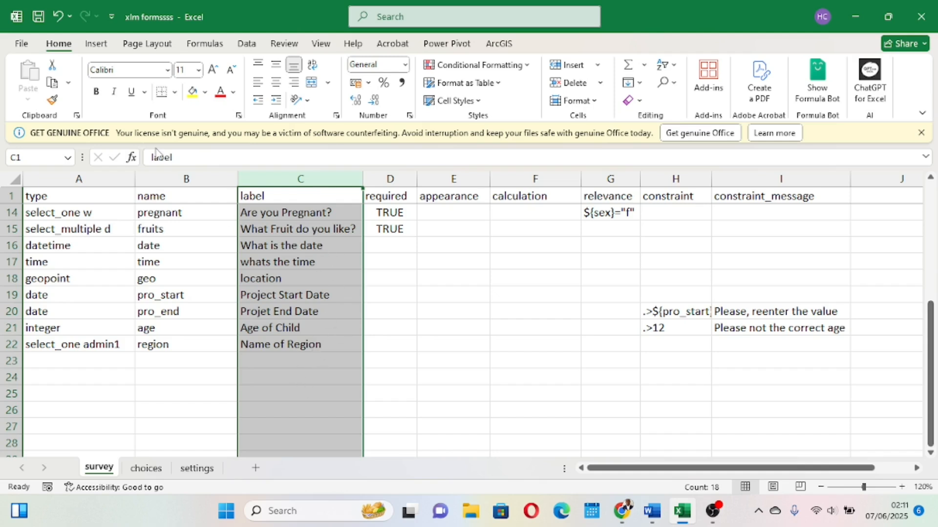
left_click(38, 19)
left_click(93, 348)
left_click(152, 350)
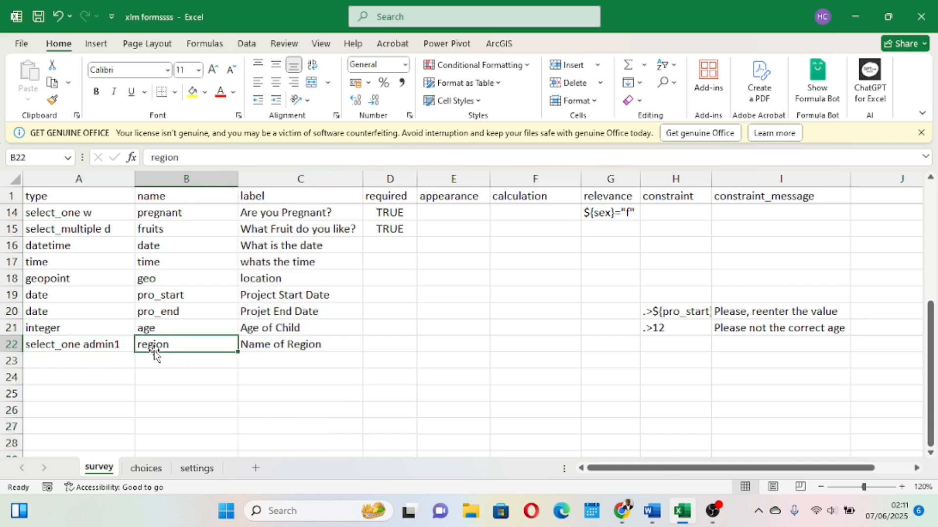
left_click(285, 340)
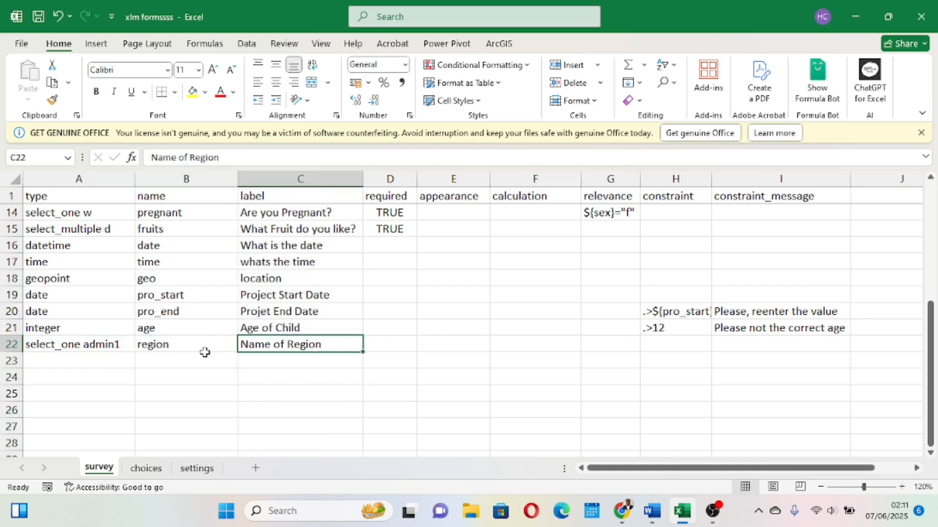
left_click(147, 470)
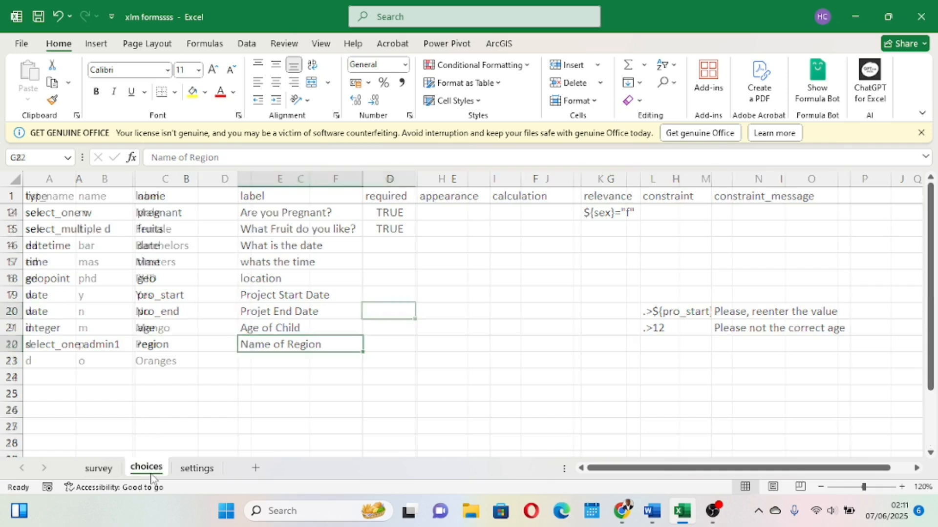
Add a choices row with list name admin1, name sw and label South West.
left_click(98, 471)
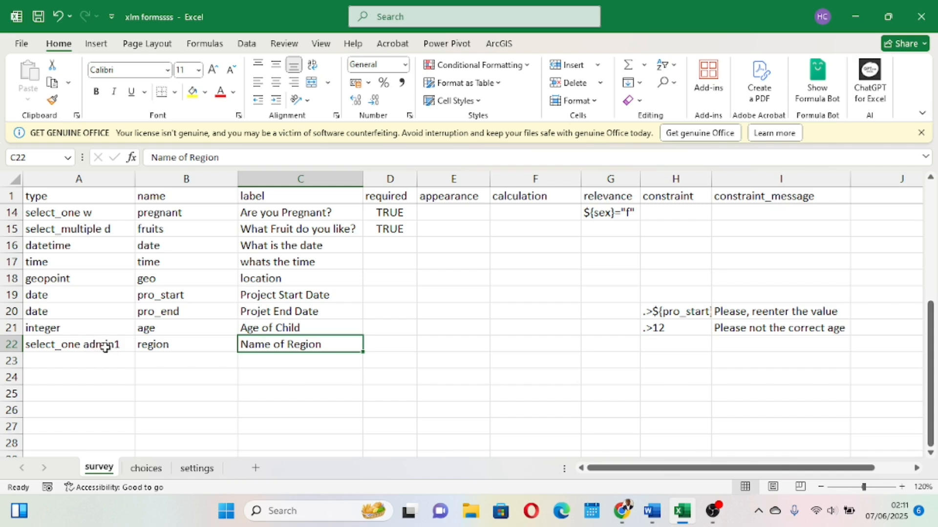
left_click(147, 470)
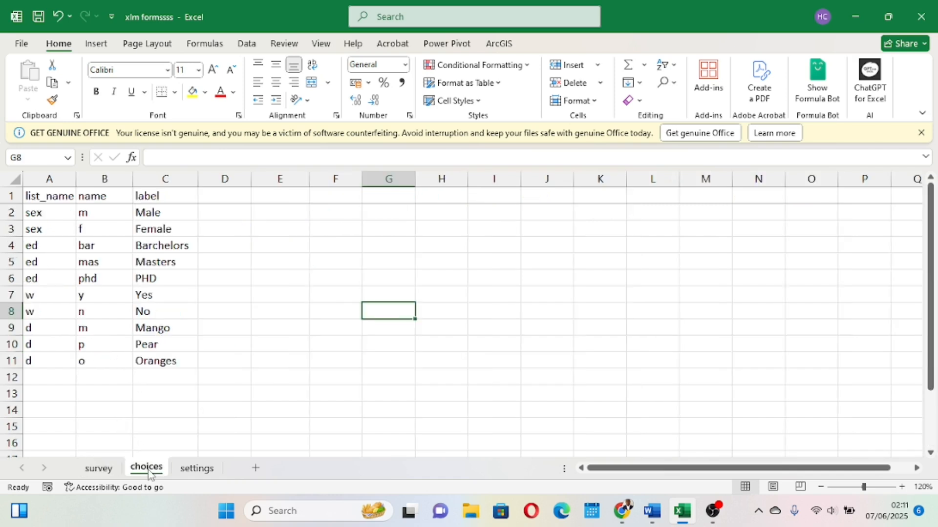
left_click(66, 377)
type("admin1")
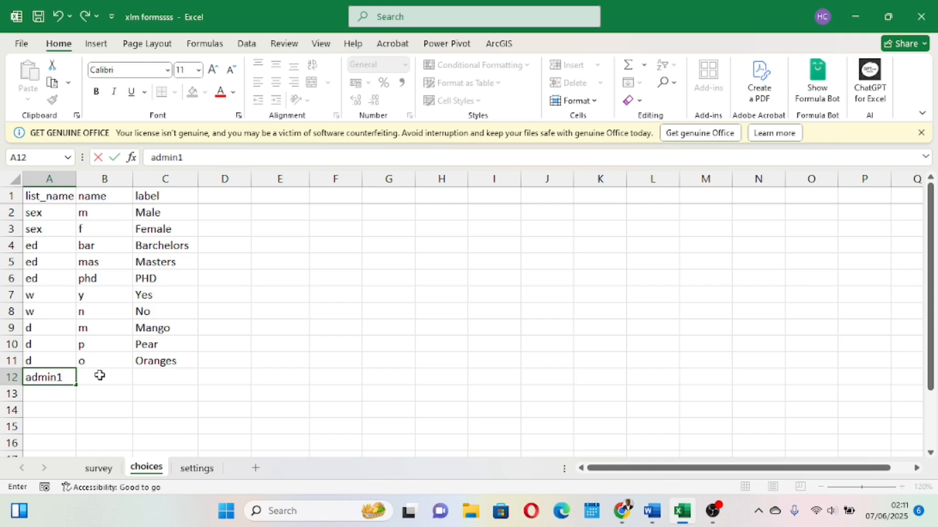
left_click(99, 375)
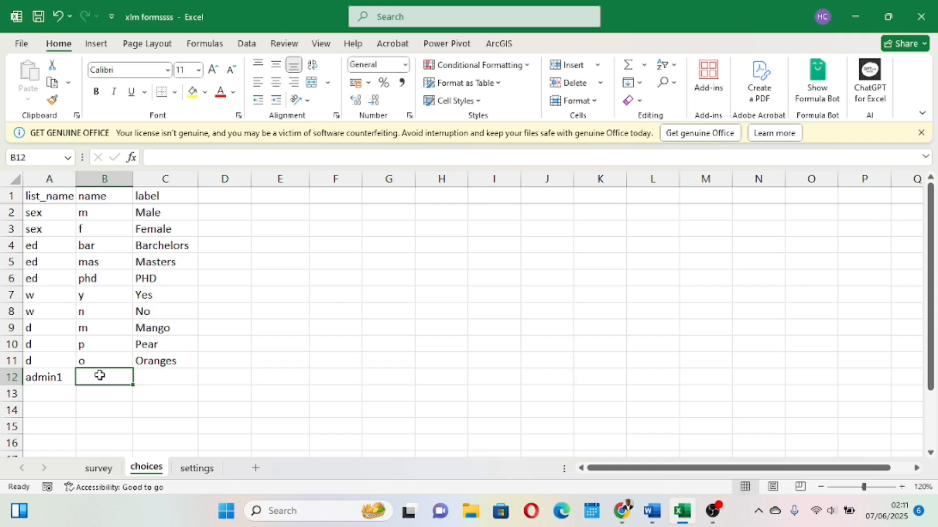
type("sw")
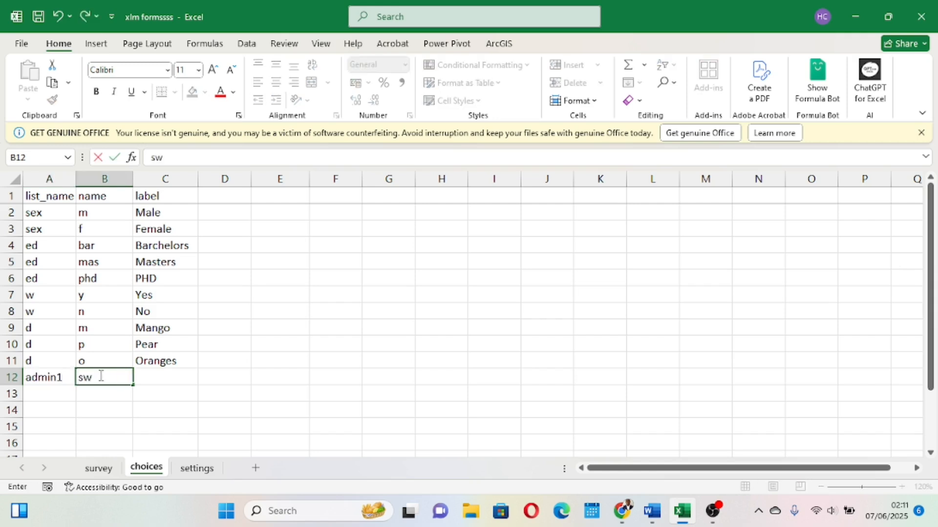
left_click(148, 376)
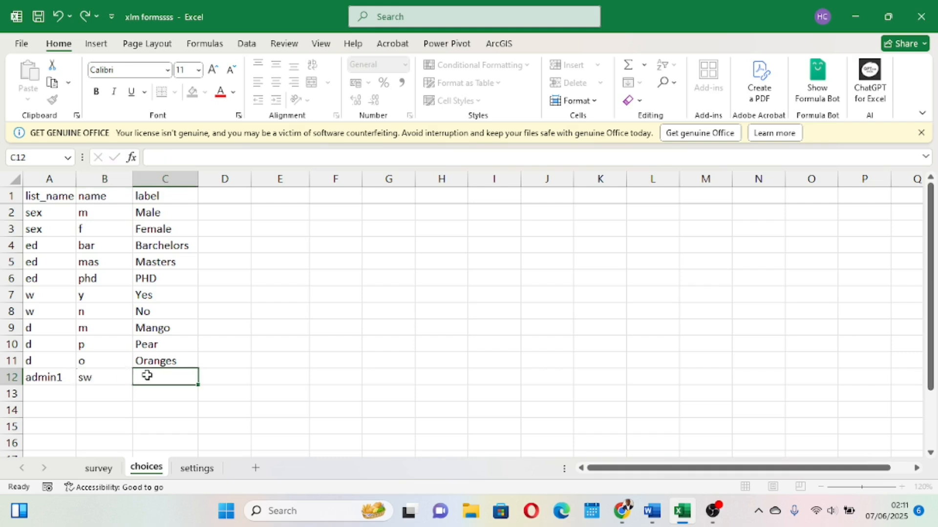
type("south West")
Add a second admin1 choices row with name nw and label South West.
left_click(44, 392)
type("admin1")
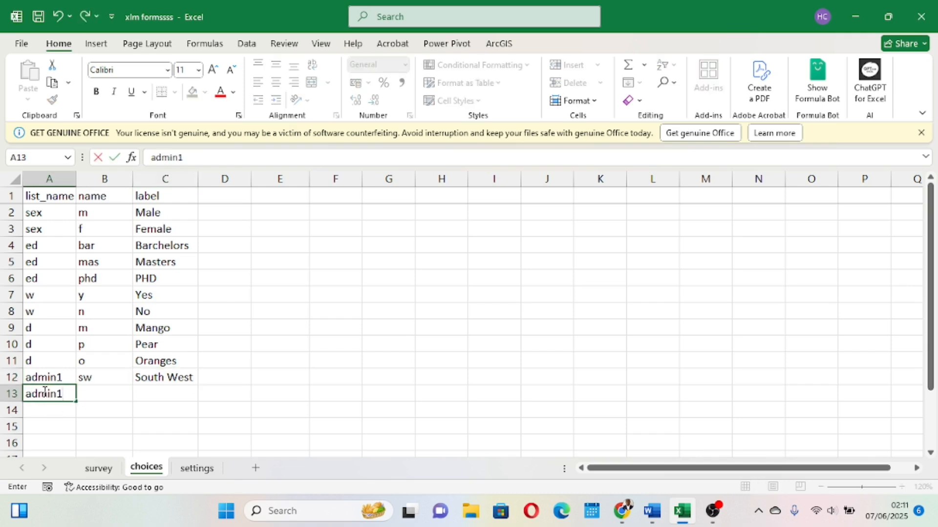
left_click(120, 394)
type("nw")
left_click(165, 395)
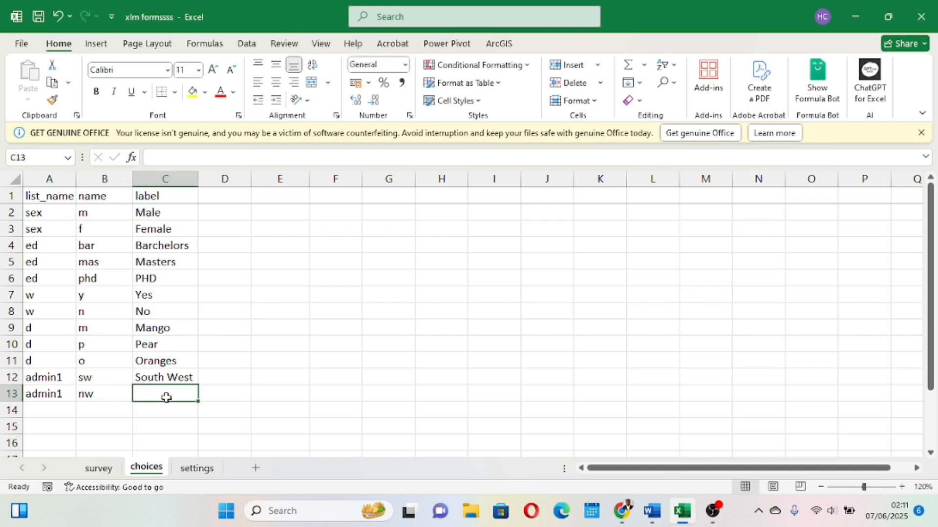
type("South West")
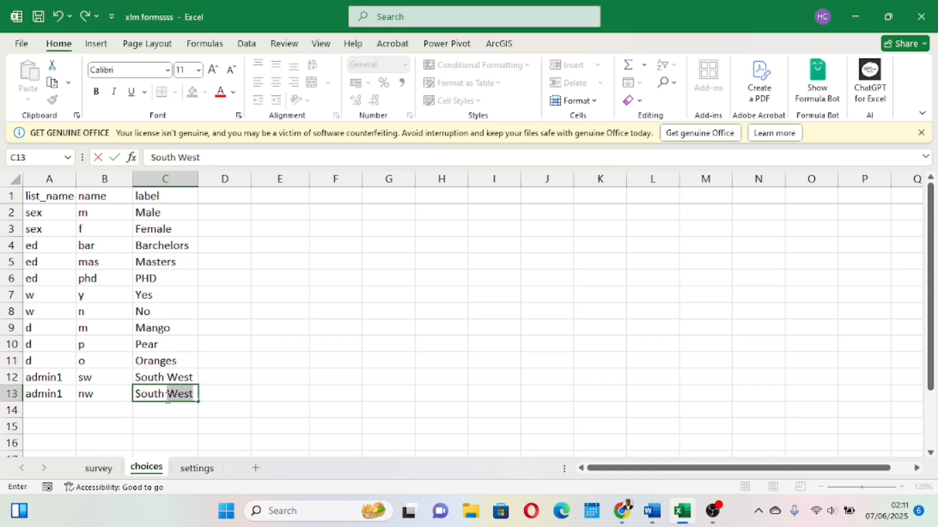
left_click(257, 410)
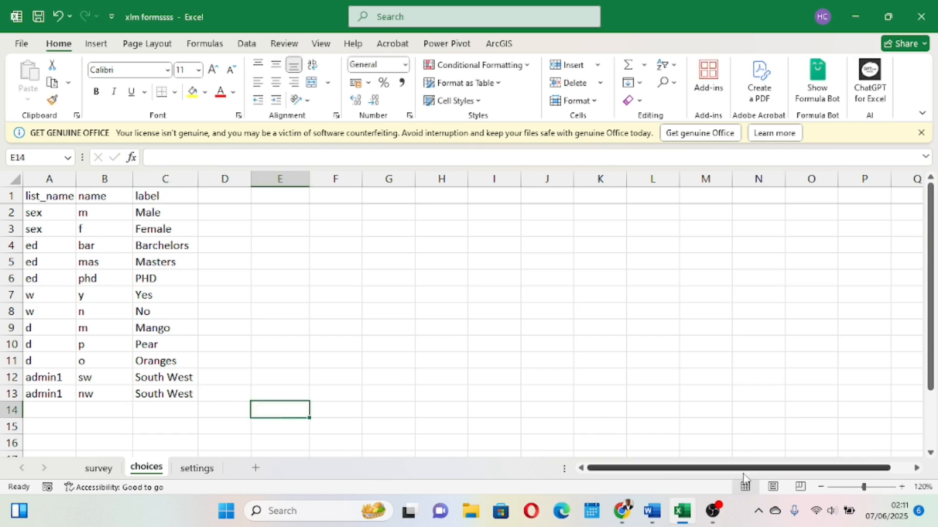
Consulting the Word document's hierarchy, enter the type select_one admin2 in the next empty survey row.
left_click(645, 481)
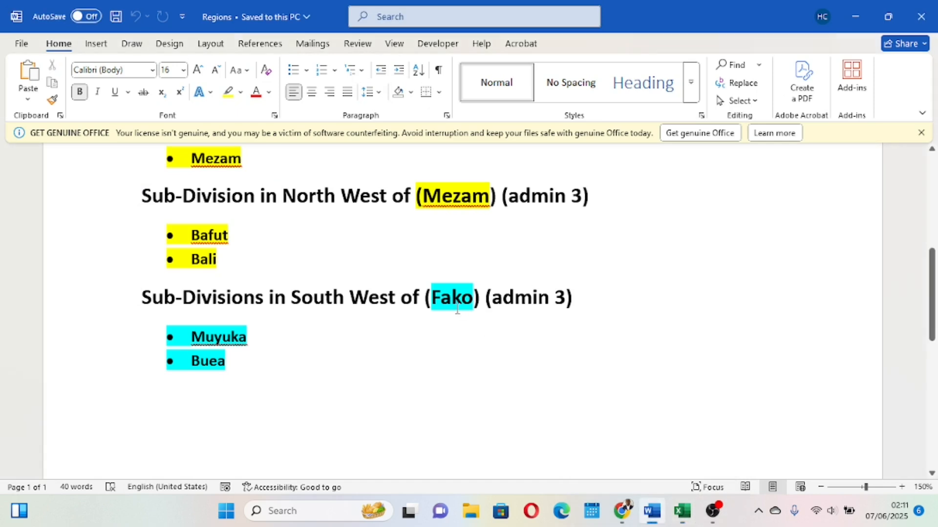
scroll(457, 309, "up", 5)
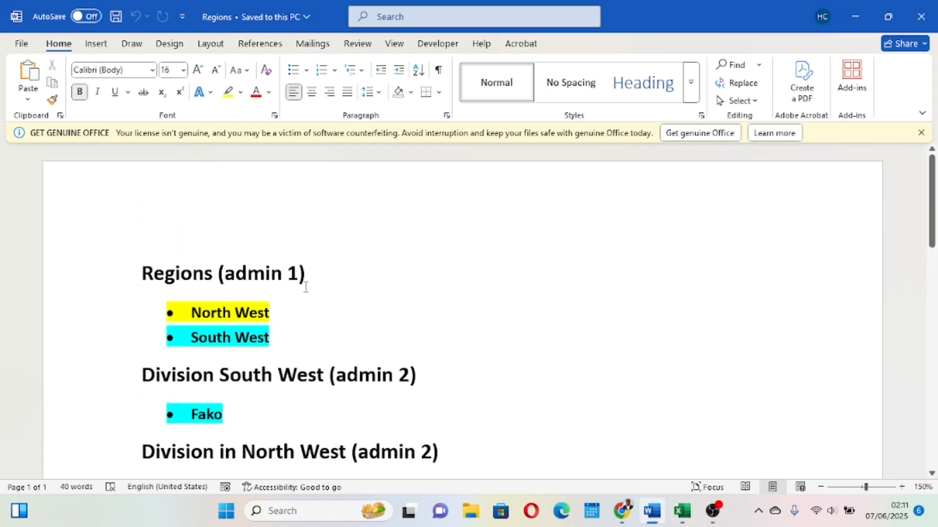
scroll(265, 276, "down", 2)
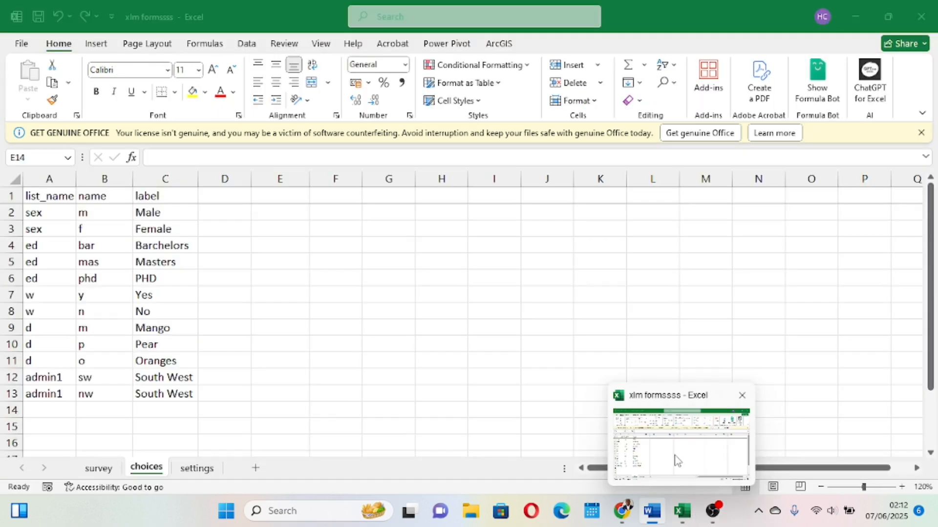
left_click(674, 459)
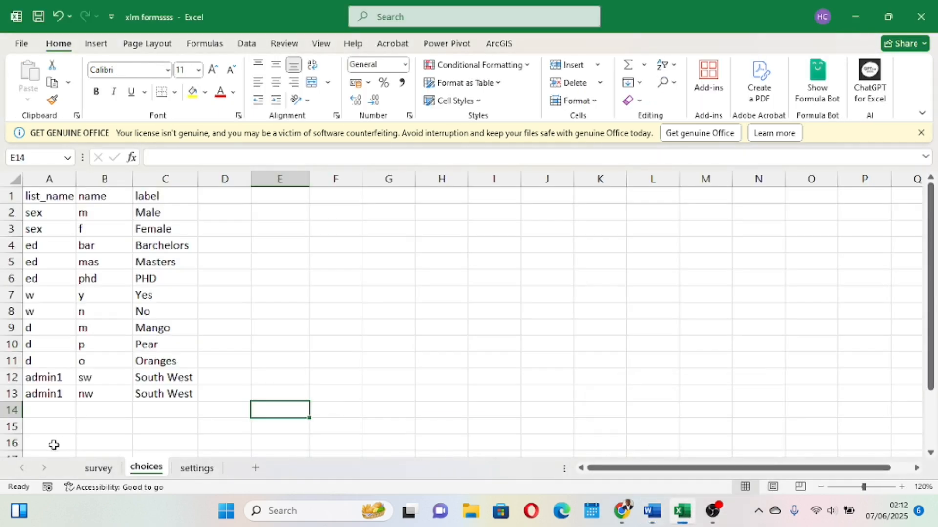
left_click(98, 468)
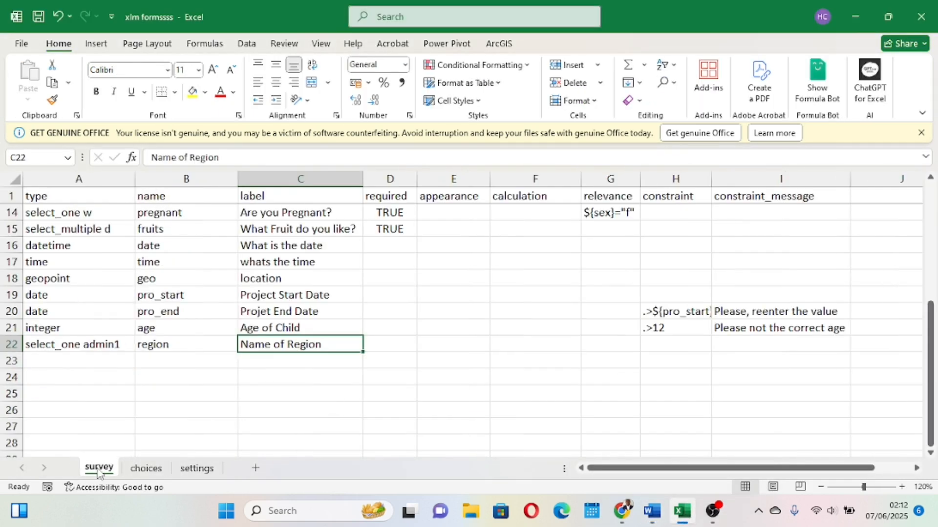
left_click(54, 360)
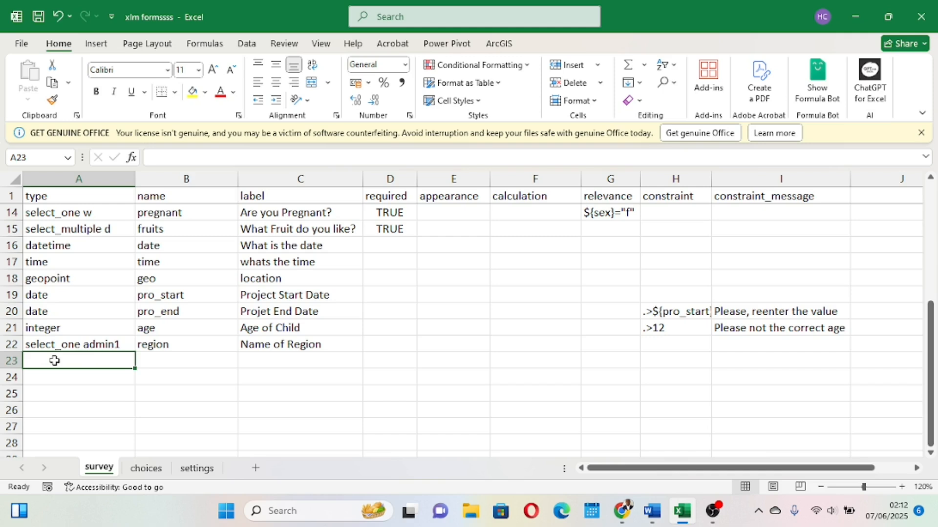
type("selec")
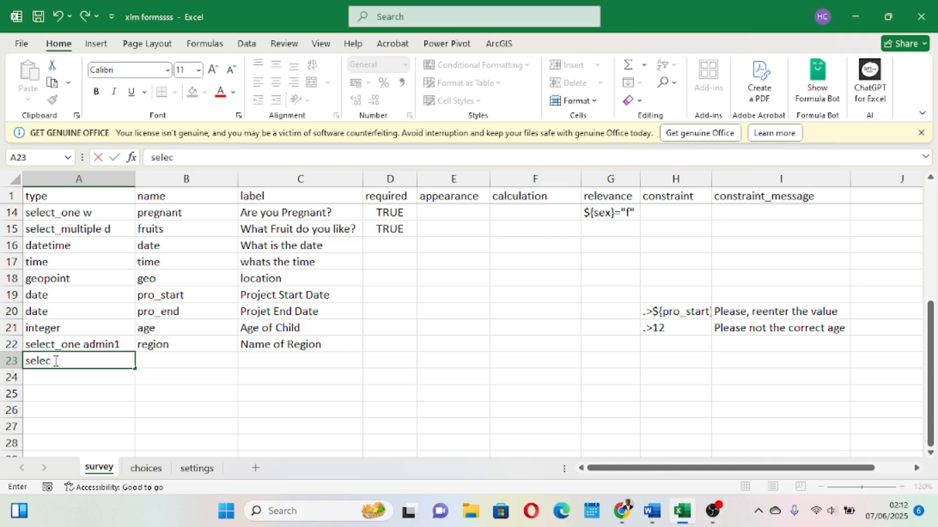
type("t_one admin2")
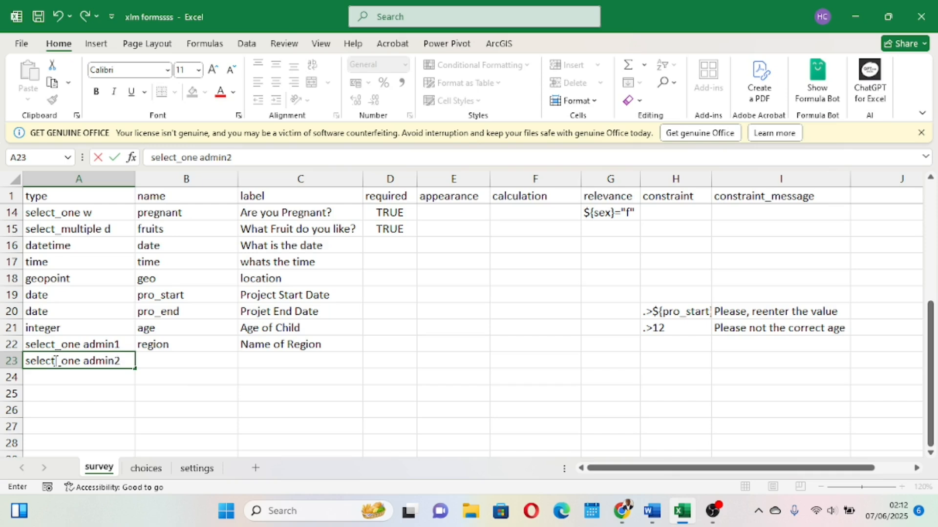
Set the new survey row's name to div and its label to Name of Division.
left_click(184, 379)
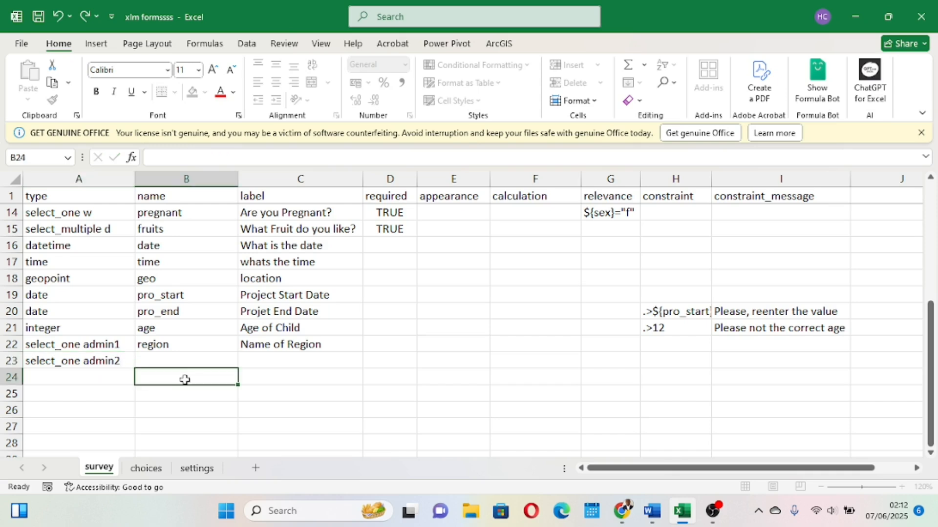
left_click(176, 362)
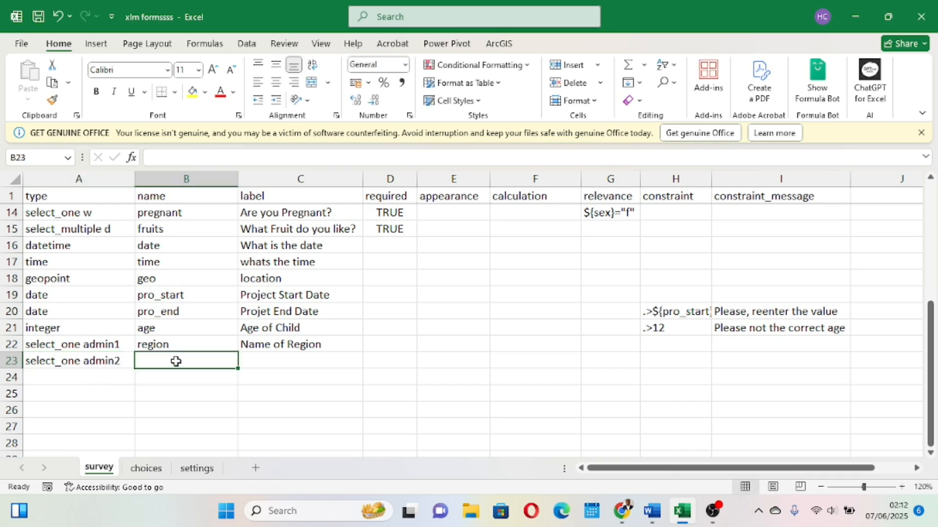
type("div")
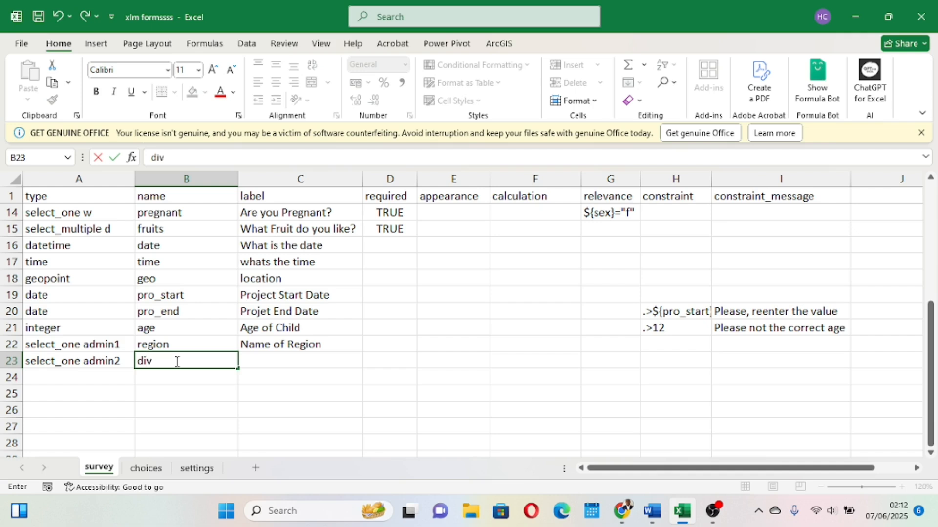
left_click(265, 364)
type("Name")
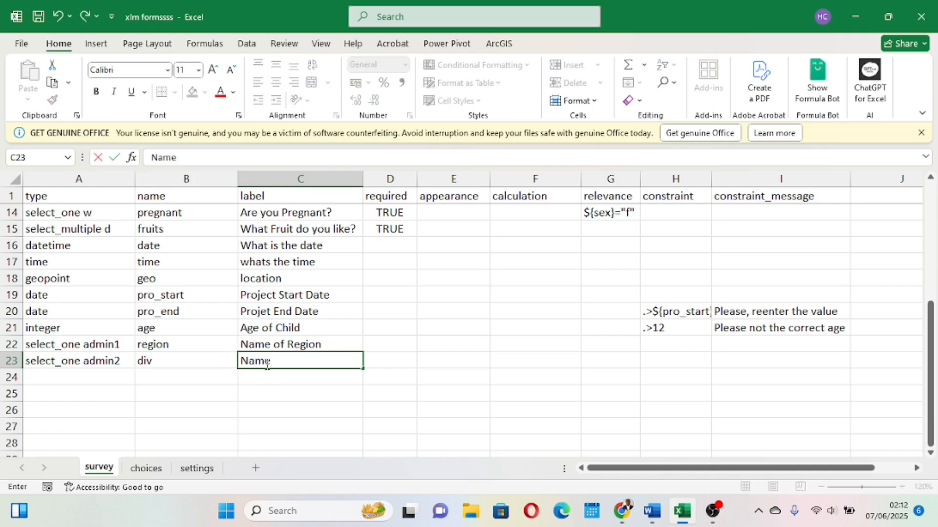
type(" of Division")
left_click(455, 394)
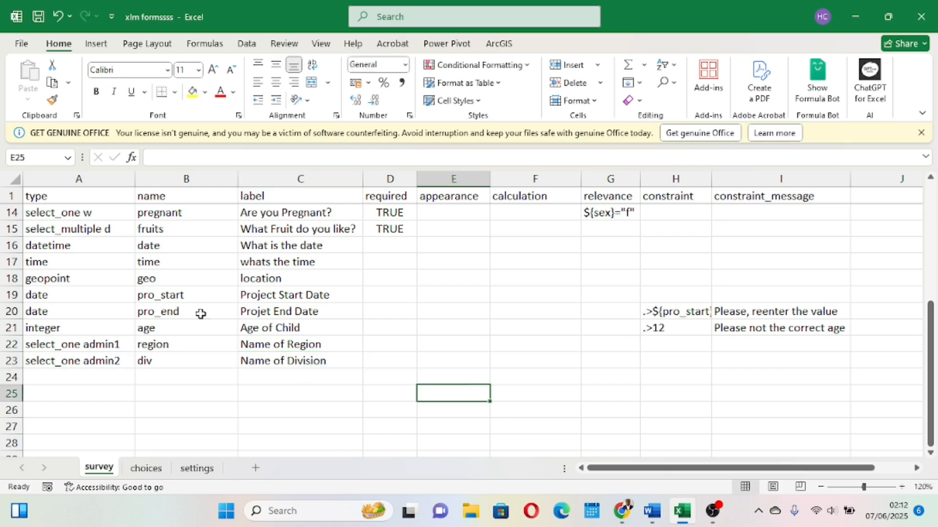
Save the workbook and review the division headings listed in the Word document.
left_click(40, 19)
left_click(147, 469)
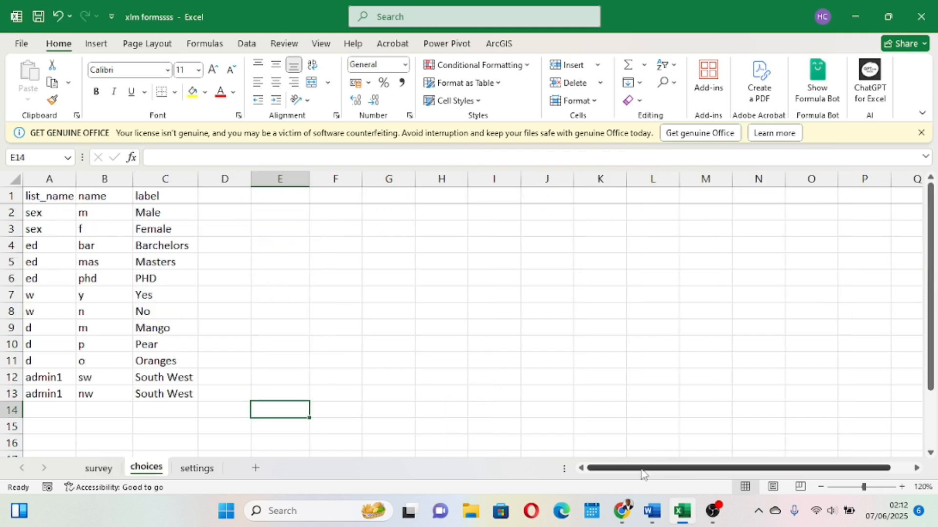
mouse_move(655, 511)
left_click(656, 468)
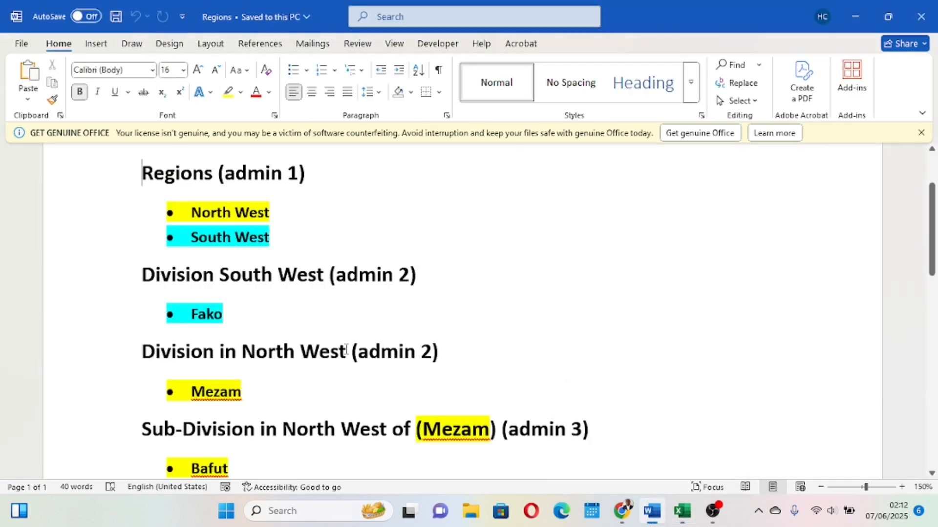
scroll(274, 293, "down", 1)
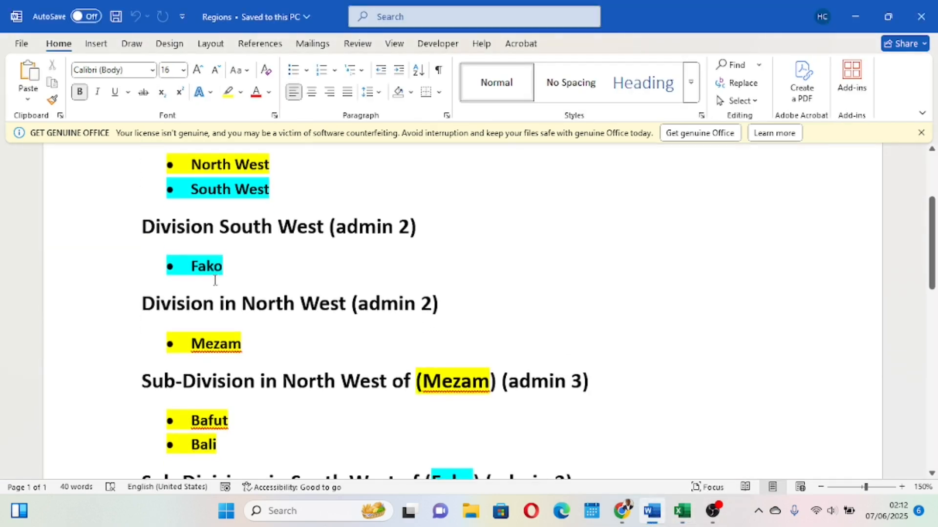
scroll(220, 265, "down", 2)
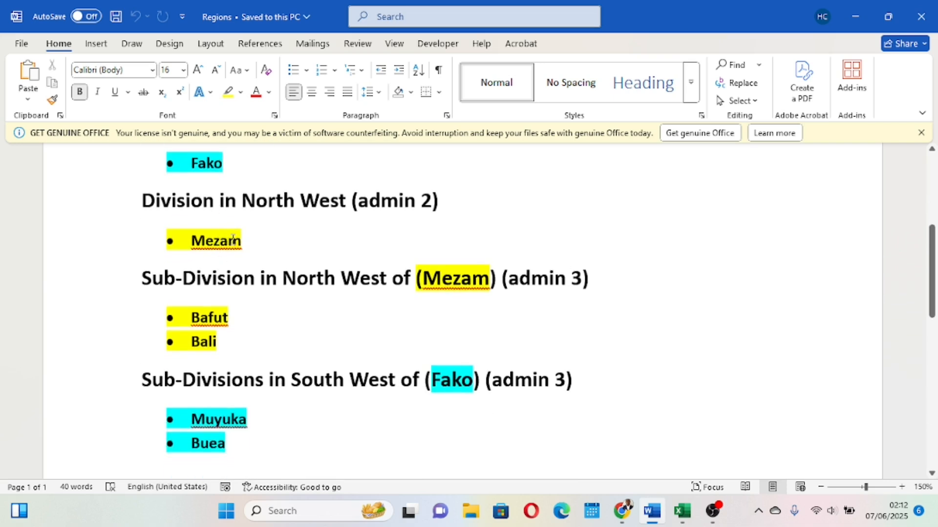
scroll(233, 239, "up", 2)
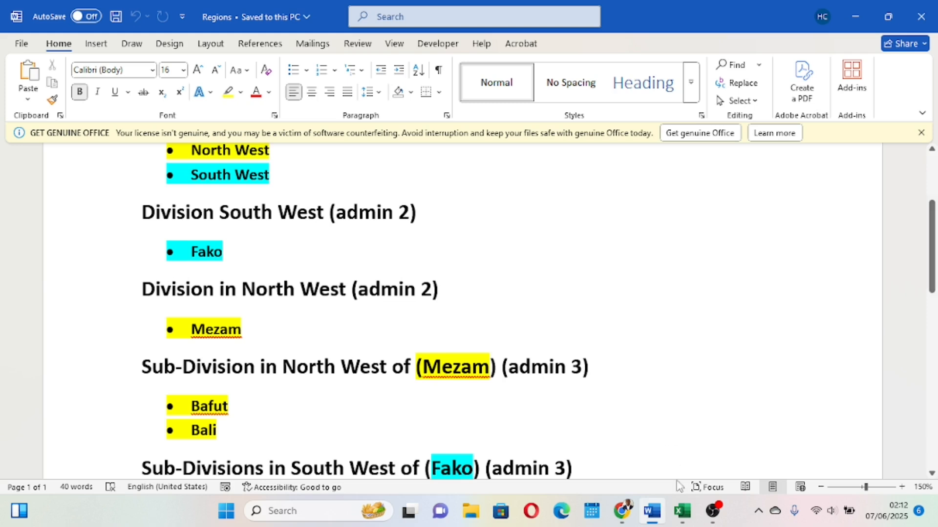
mouse_move(683, 511)
left_click(666, 464)
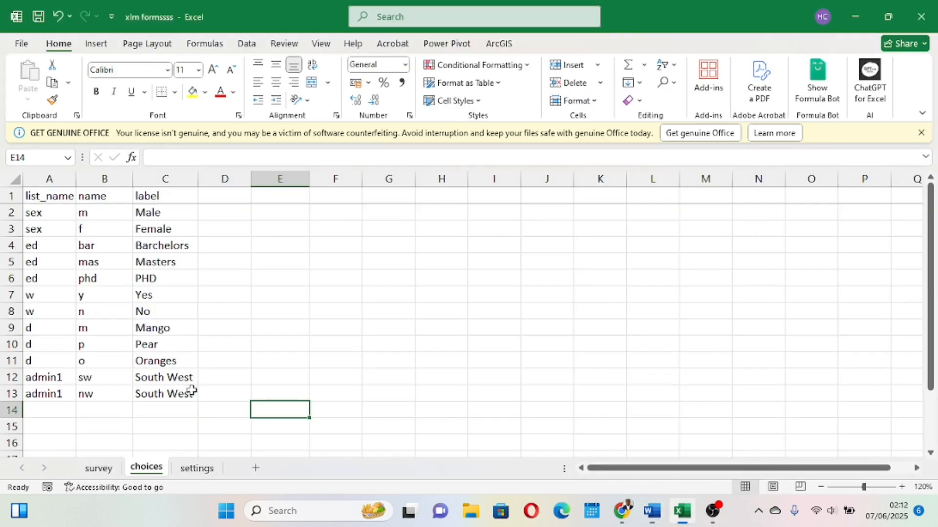
Add a choices row with list name admin2, name swa and label Fako.
left_click(58, 408)
type("admin")
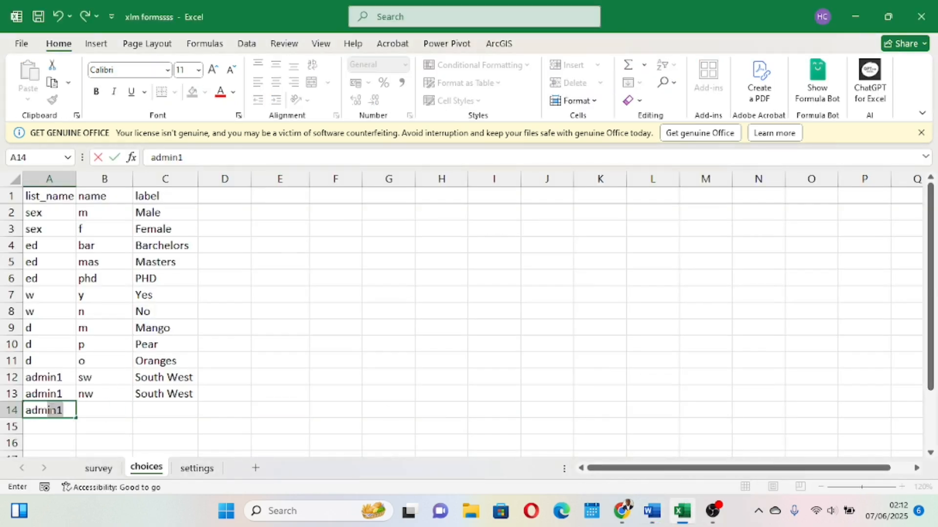
type("2")
left_click(104, 413)
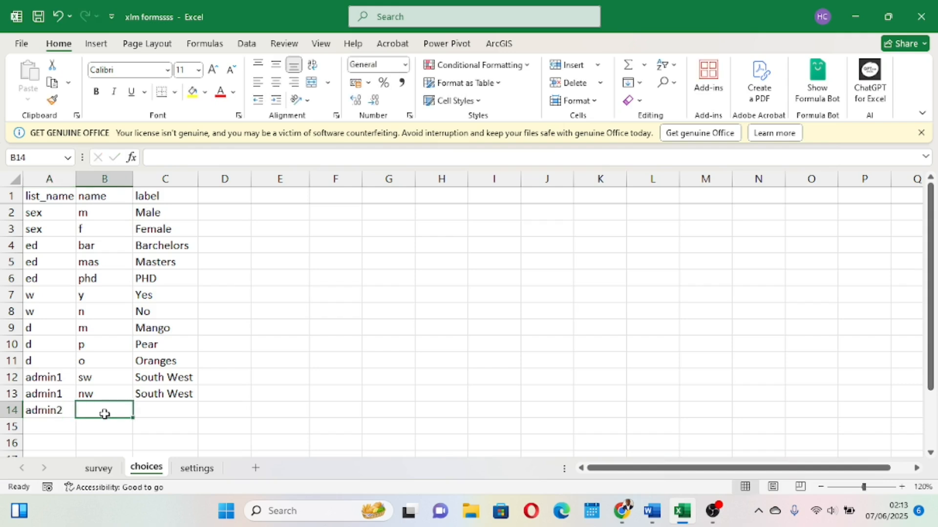
type("swa")
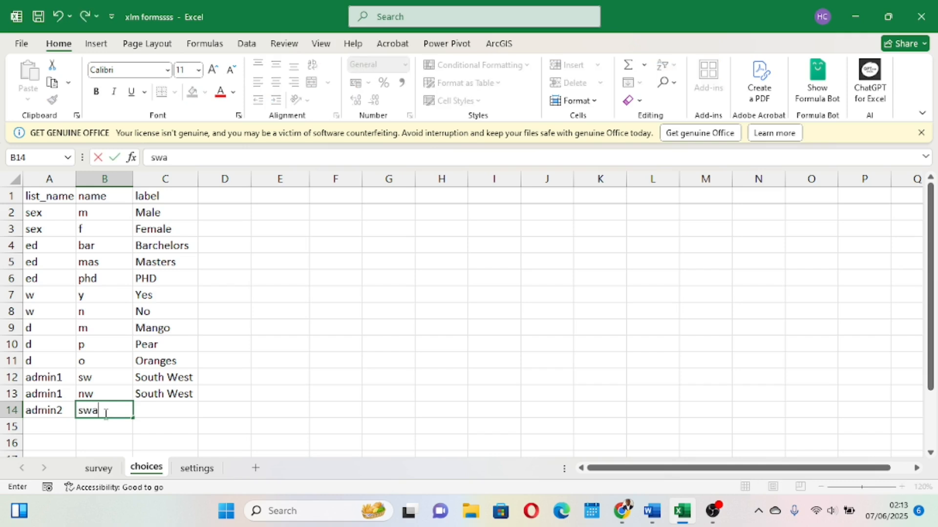
left_click(161, 409)
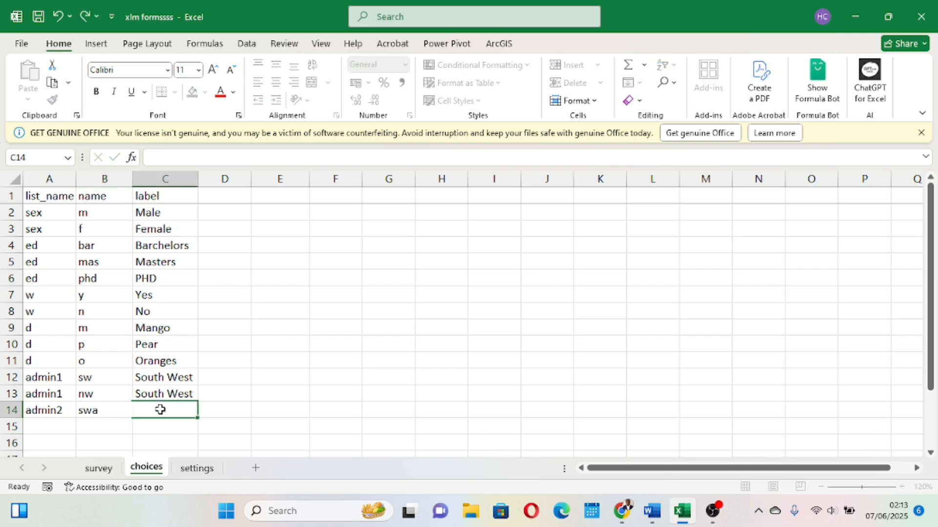
type("Fako")
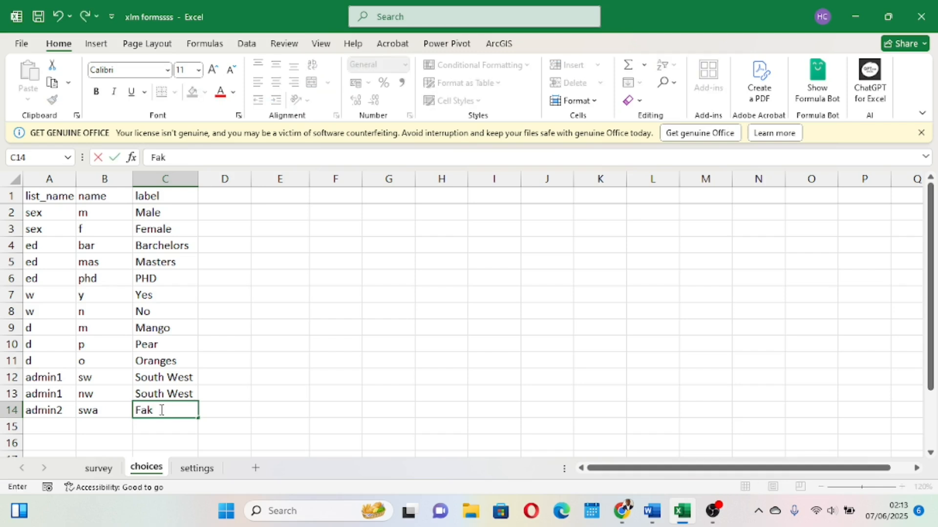
Add a choices row with list name admin2, name nw2 and label Mezam.
left_click(58, 428)
type("admin2")
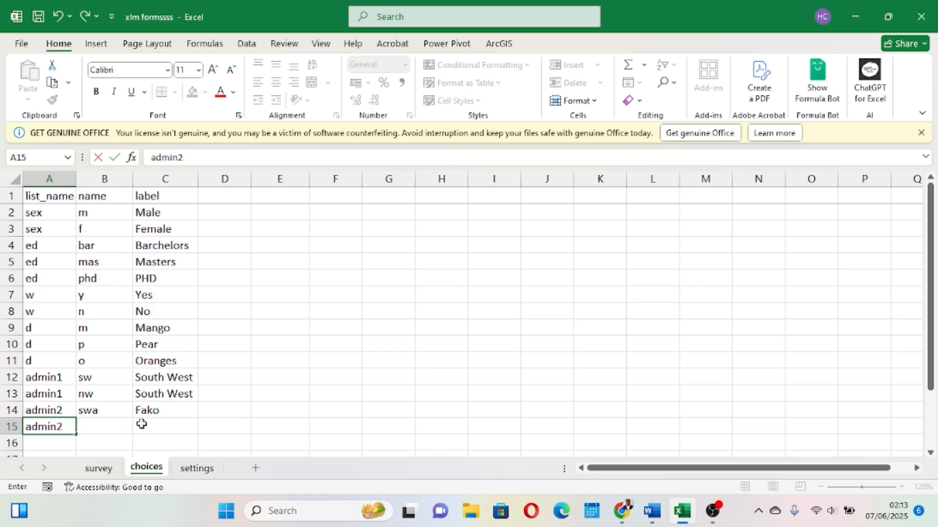
left_click(106, 425)
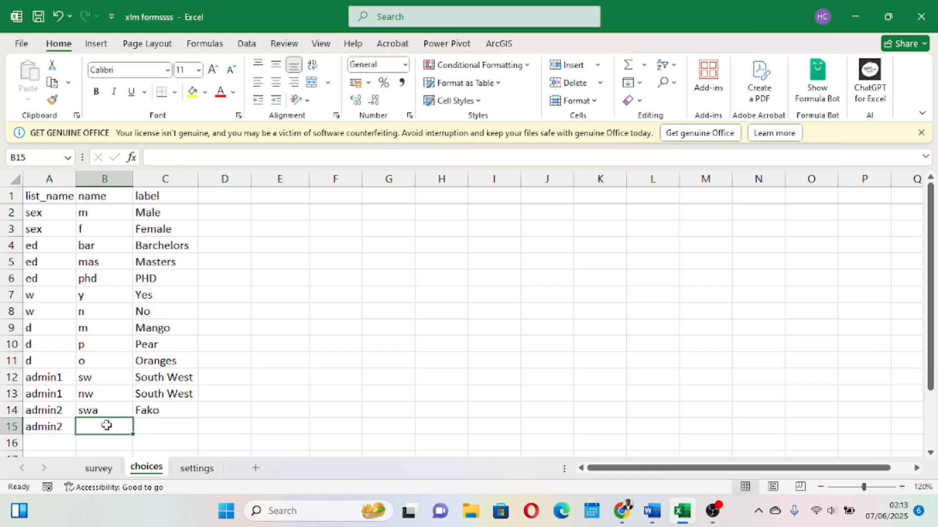
type("nw")
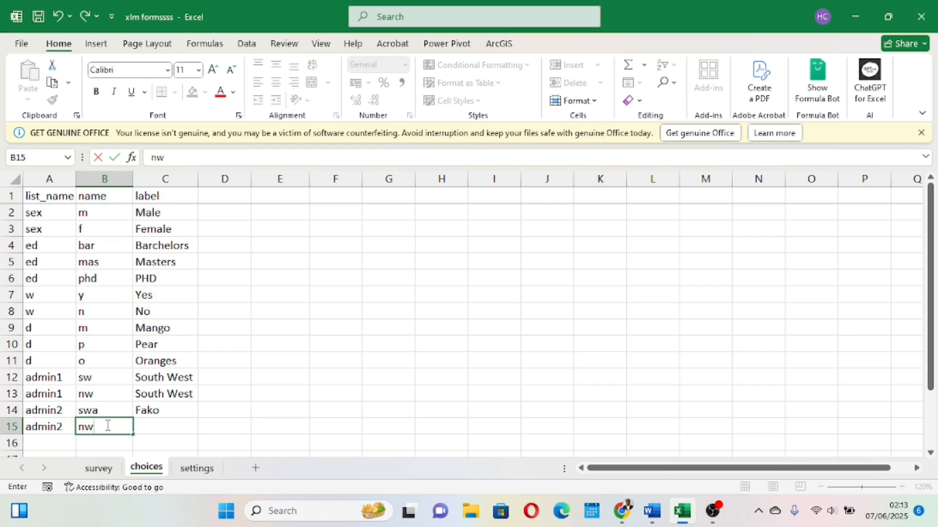
type("2")
left_click(156, 426)
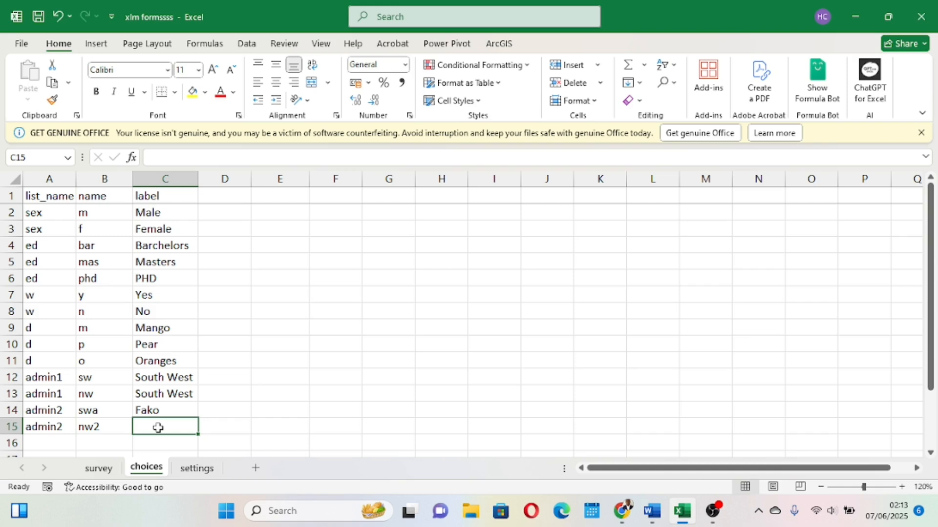
type("m")
key("BackSpace")
key("BackSpace")
type("Mezam")
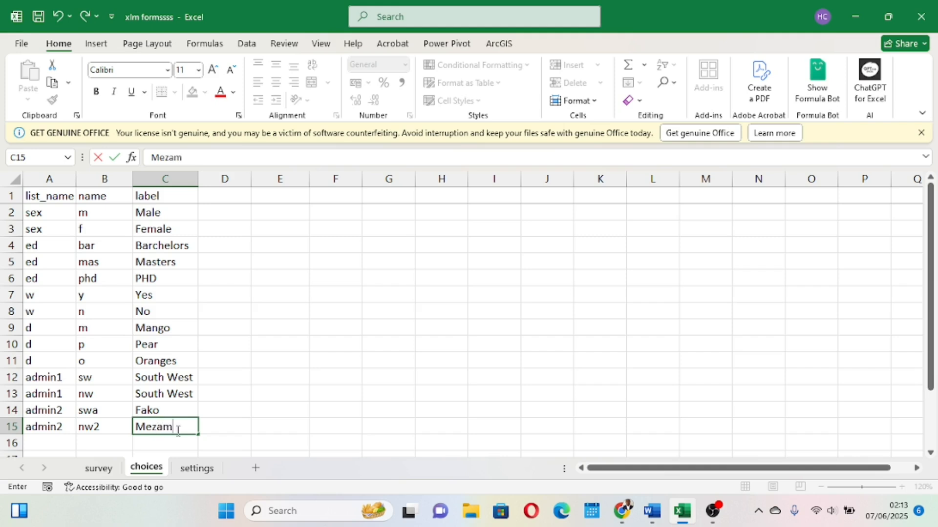
Rename the Fako choice's name to sw1.
double_click(103, 411)
key("BackSpace")
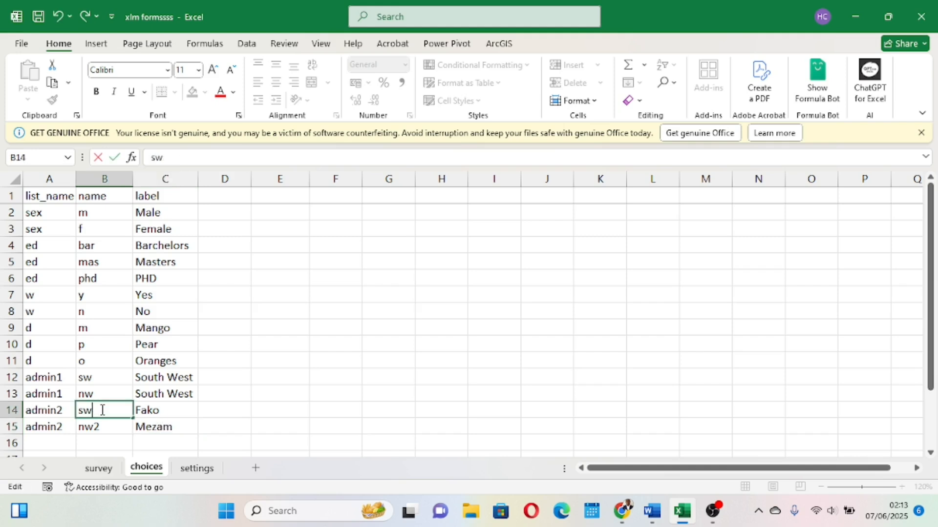
left_click(242, 397)
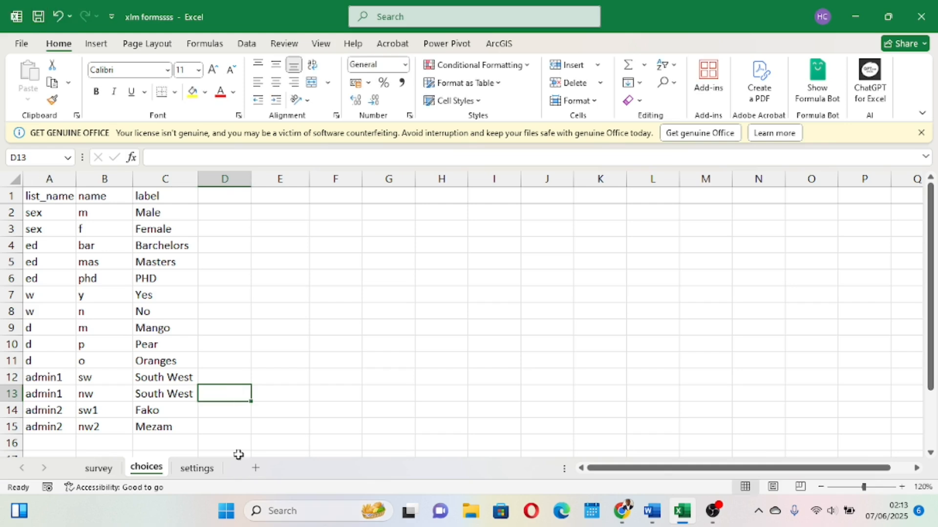
Review the admin2 choice rows for Fako and Mezam against the survey sheet.
scroll(206, 438, "down", 1)
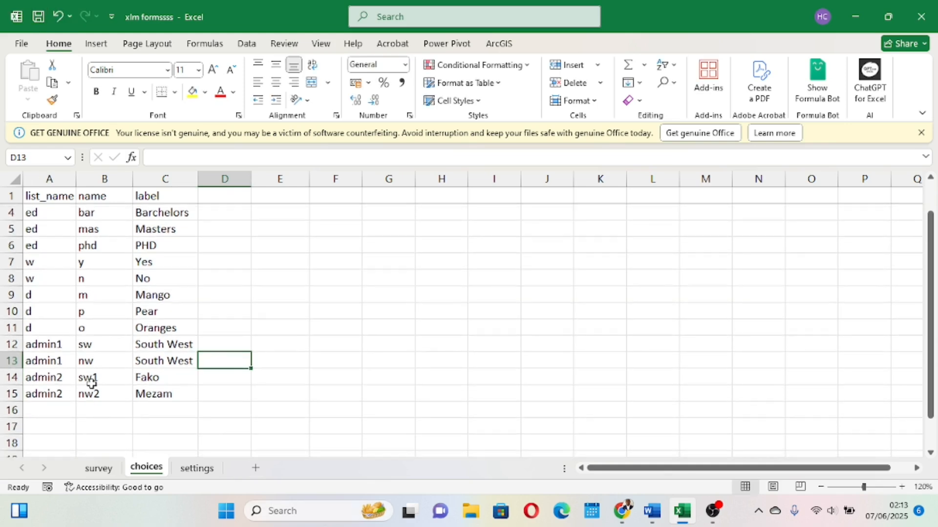
left_click(99, 469)
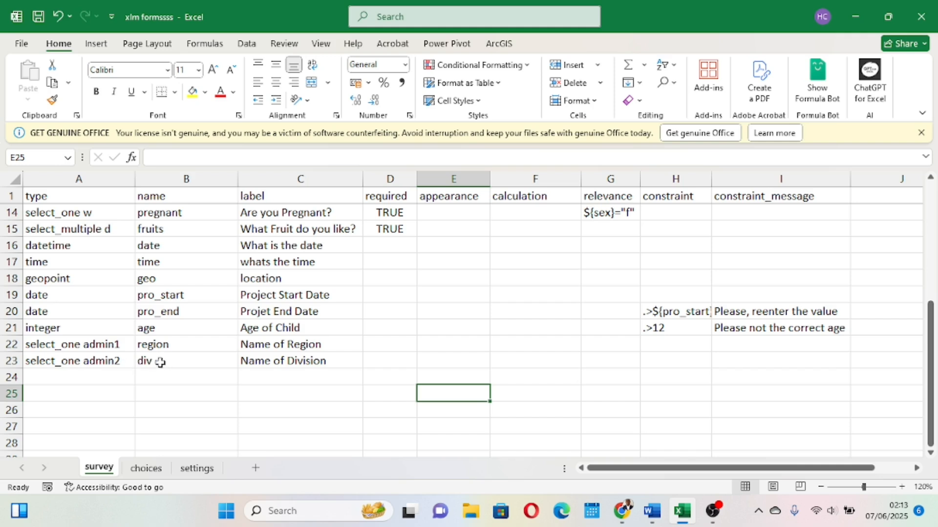
left_click(146, 469)
left_click_drag(34, 377, 149, 395)
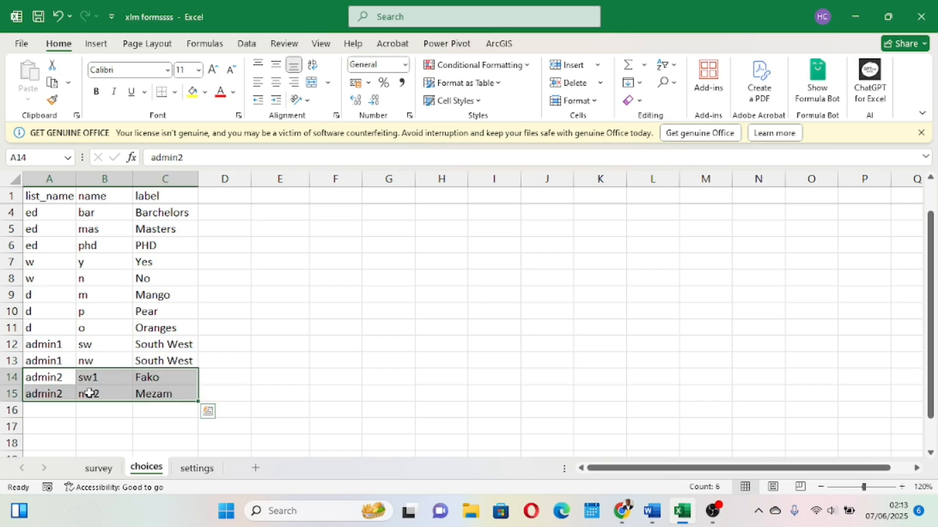
left_click(147, 387)
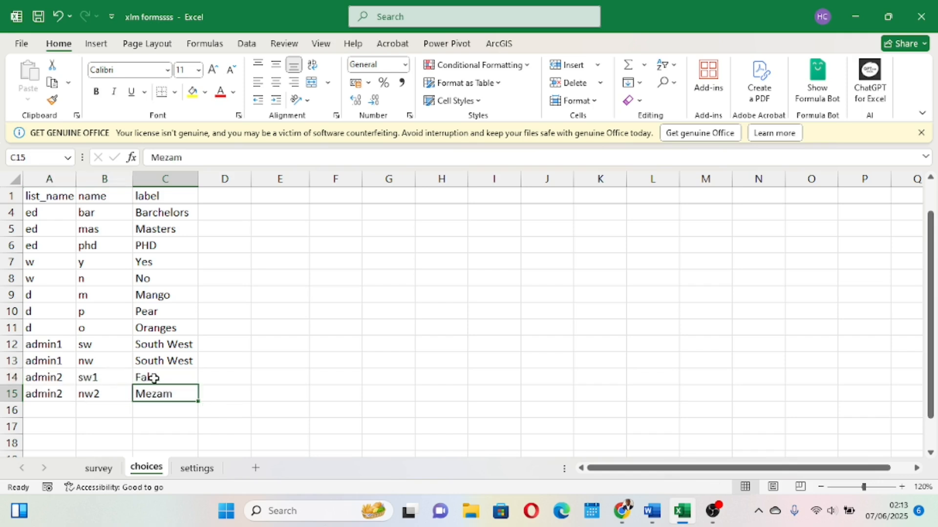
left_click(163, 377)
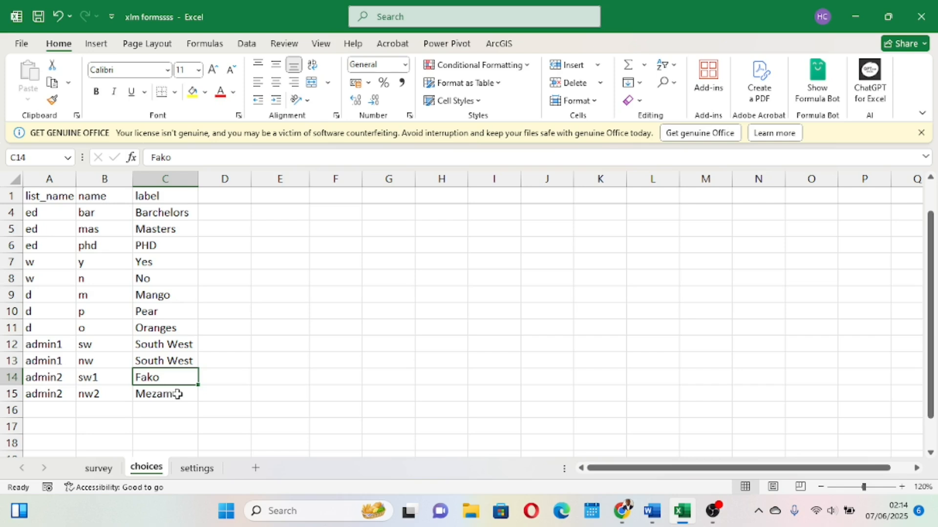
left_click(106, 179)
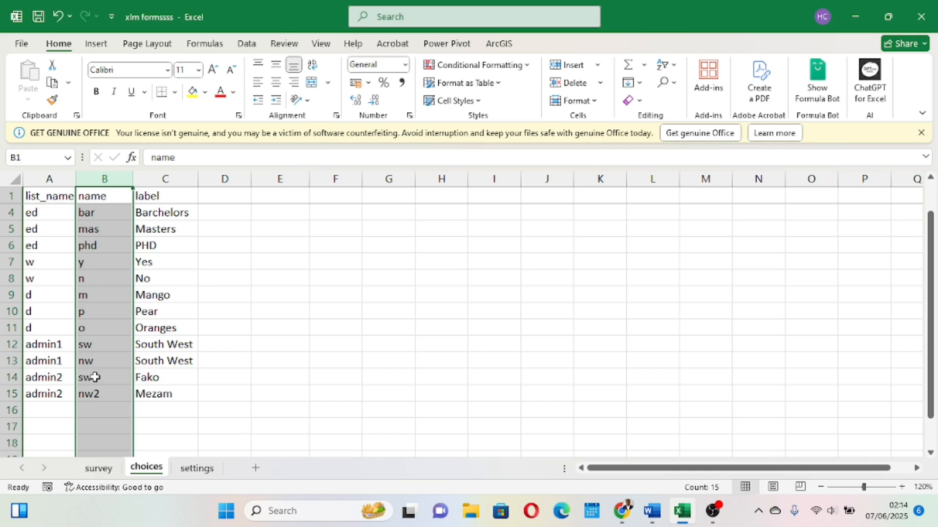
left_click(92, 360)
left_click(99, 383)
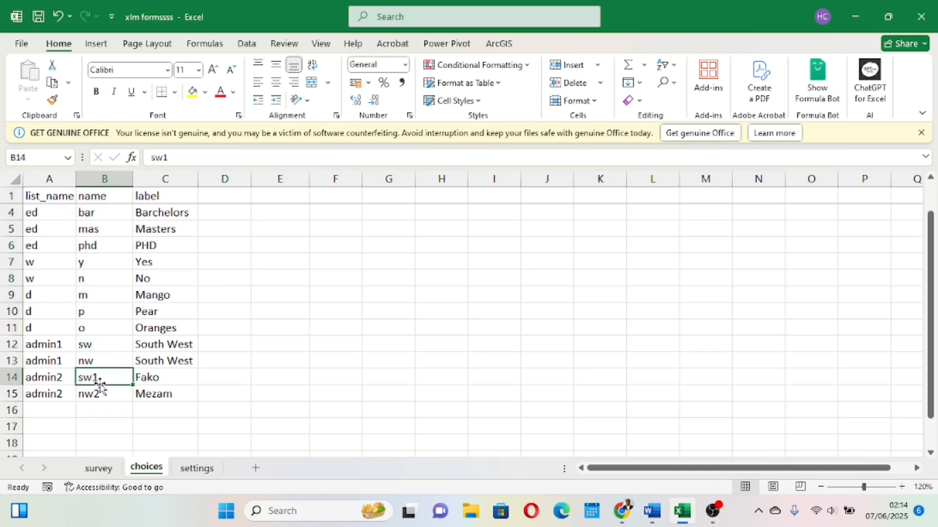
left_click(97, 396)
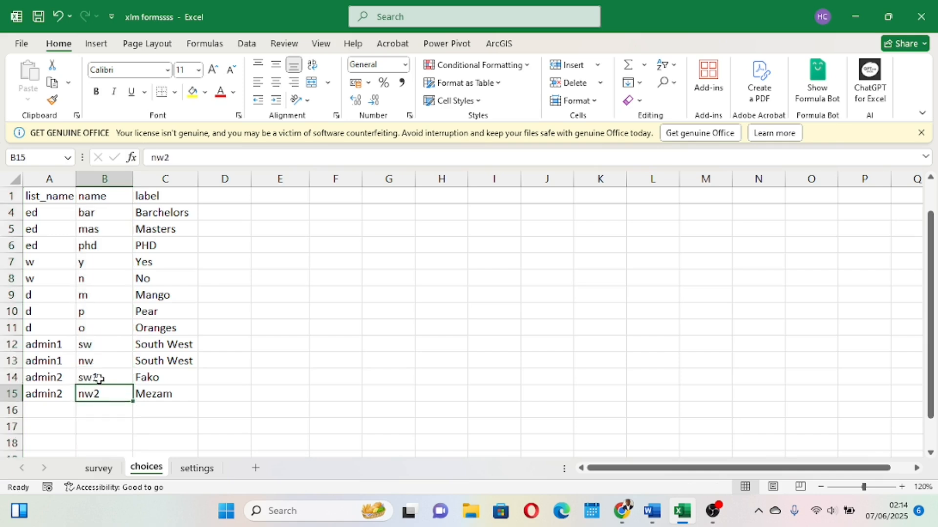
left_click(99, 380)
left_click(94, 392)
left_click(98, 379)
left_click(96, 395)
left_click(99, 379)
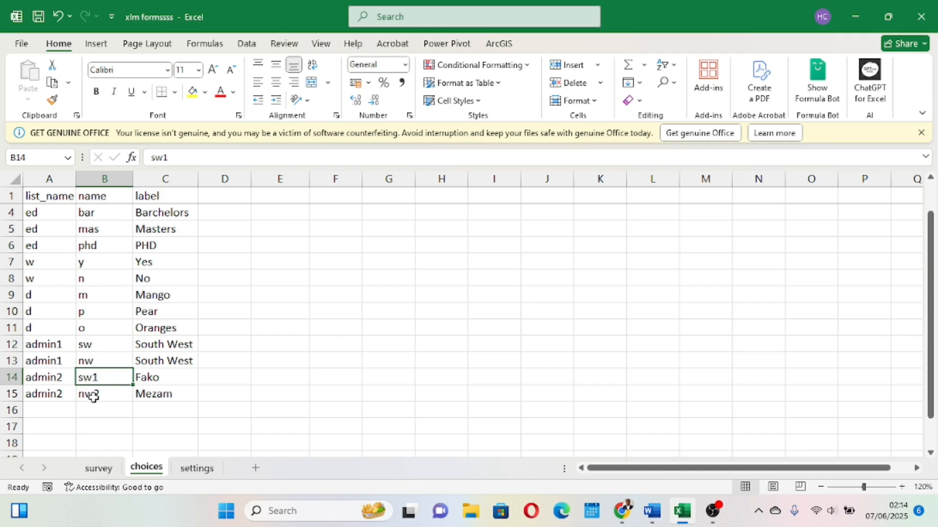
left_click(93, 396)
left_click_drag(111, 379, 98, 393)
left_click(100, 393)
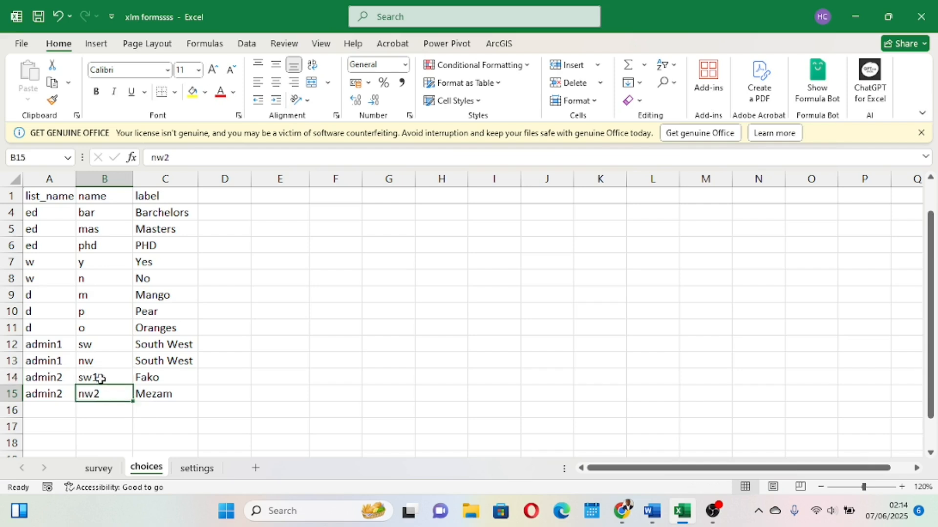
left_click(101, 380)
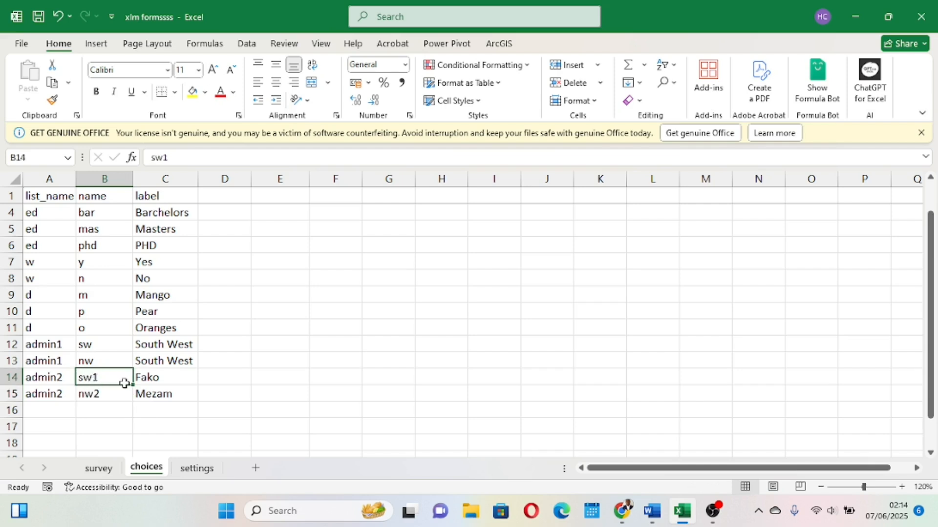
left_click_drag(124, 383, 151, 377)
left_click(178, 377)
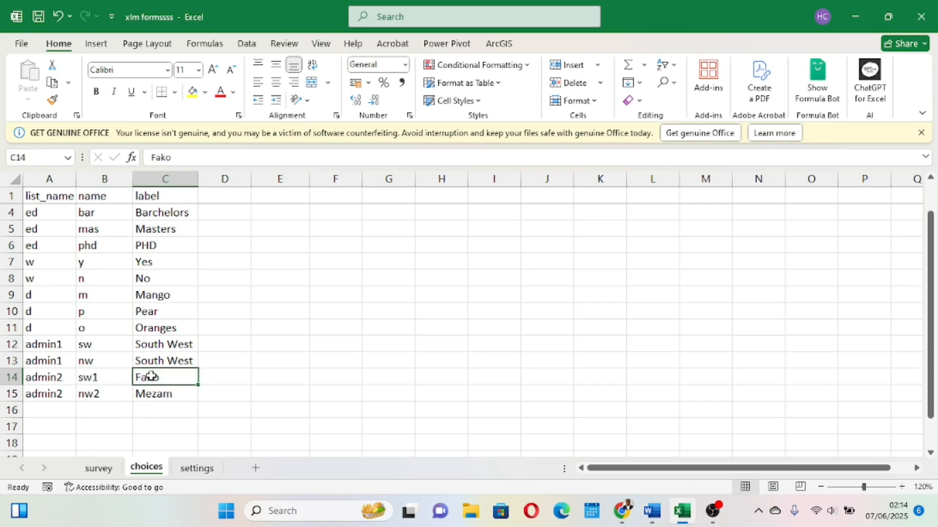
left_click(89, 390)
left_click(158, 393)
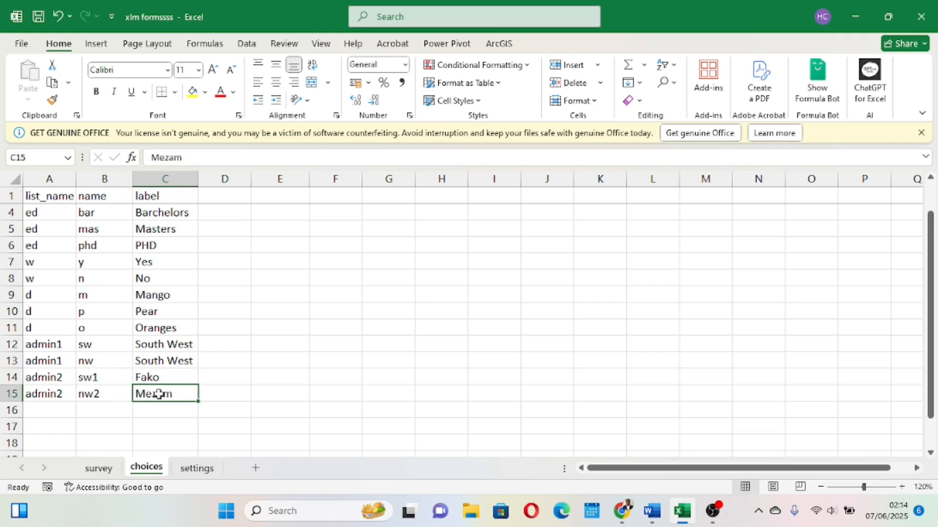
left_click(42, 375)
left_click_drag(42, 375, 45, 391)
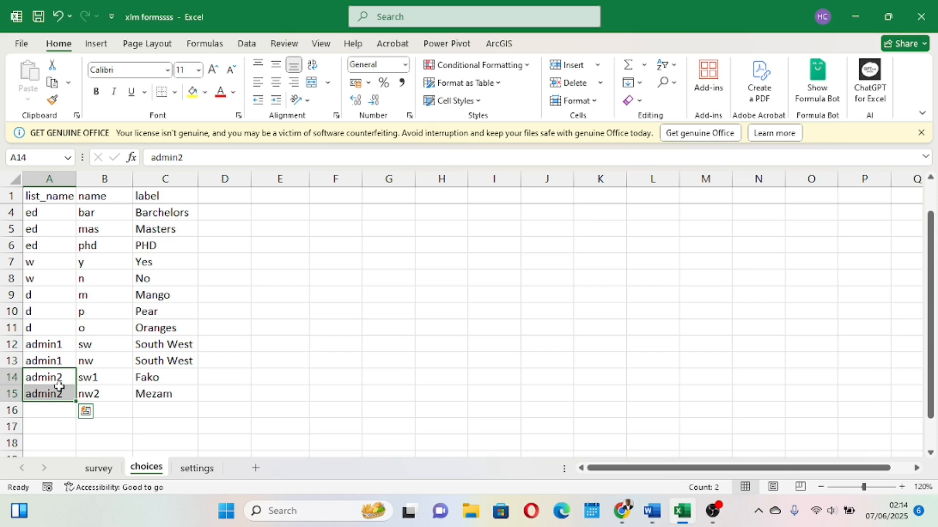
left_click(47, 410)
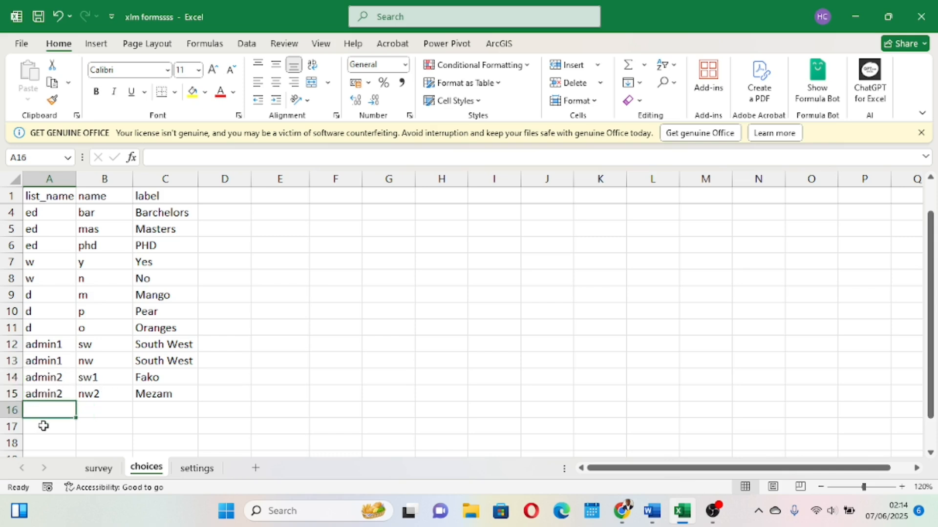
left_click(44, 426)
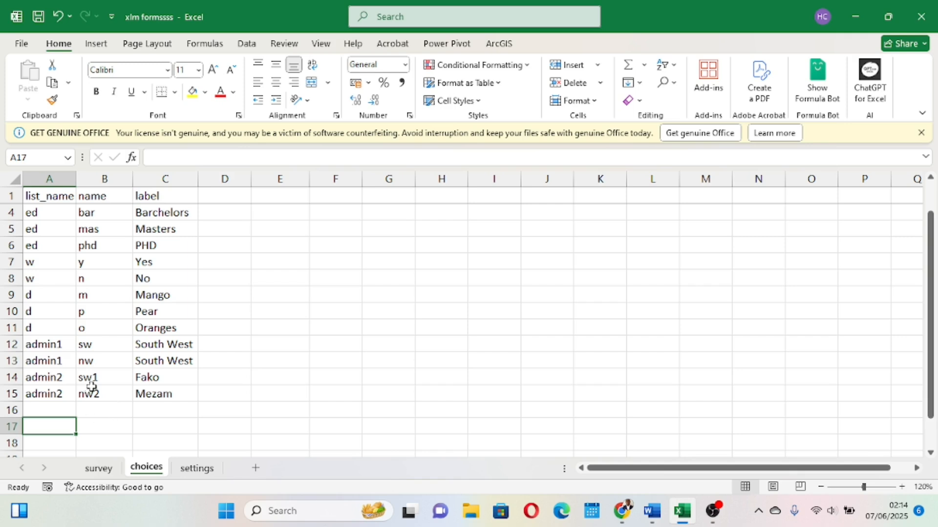
Enter the type select_one admin3 in the next empty survey row.
left_click(99, 470)
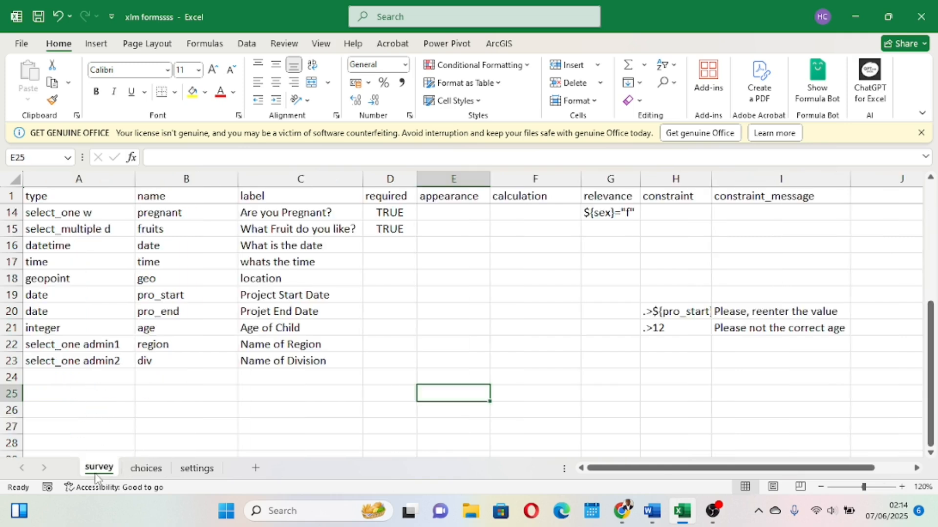
left_click(65, 377)
type("select_one admin3")
left_click_drag(193, 417, 157, 373)
left_click(158, 373)
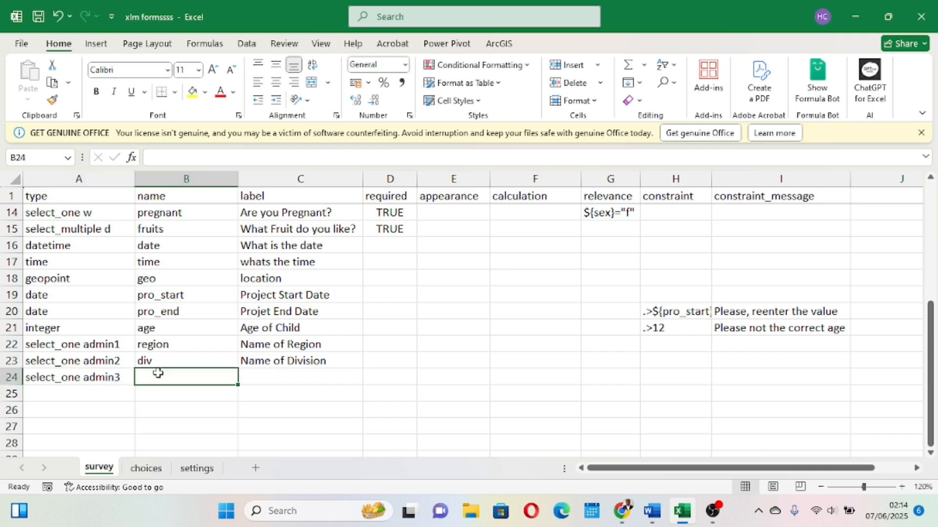
Set the new survey row's name to Subv and its label to Name of Sub-Division.
type("sub")
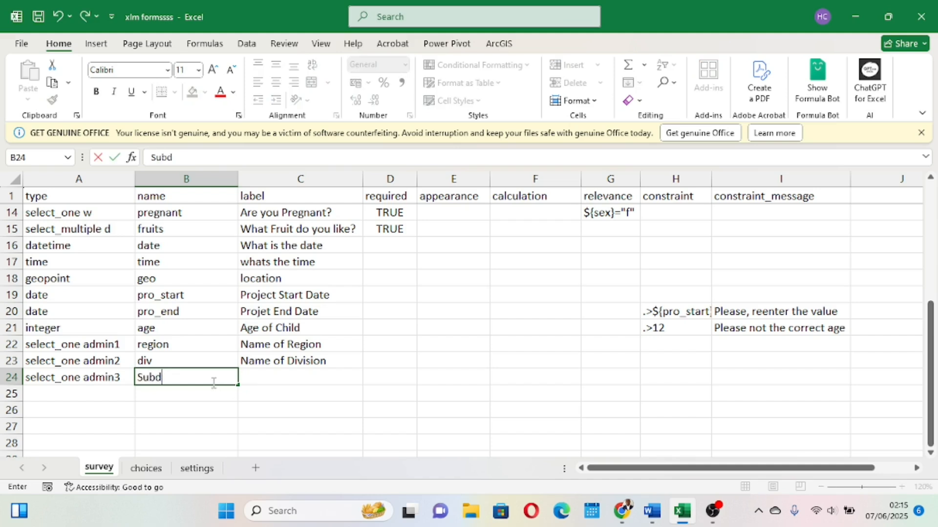
type("v")
left_click(261, 386)
type("Name")
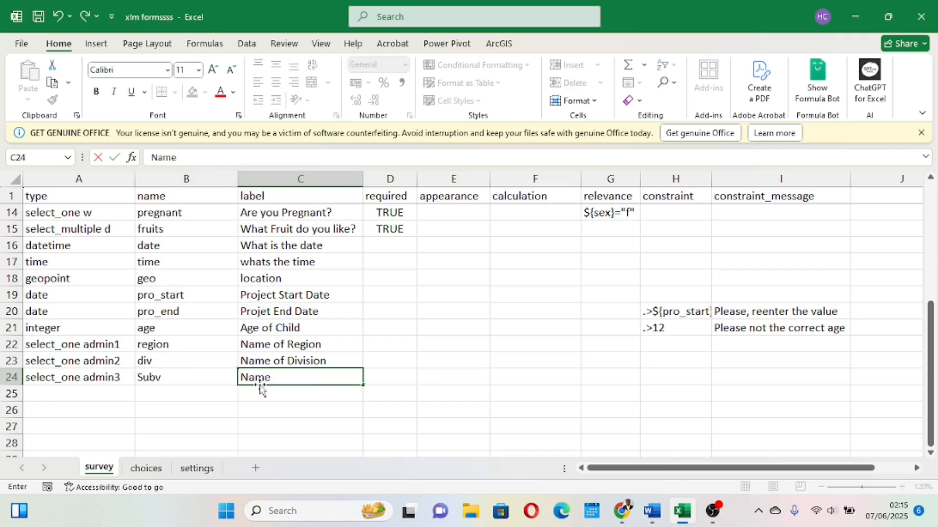
type(" of Sub-Dovision")
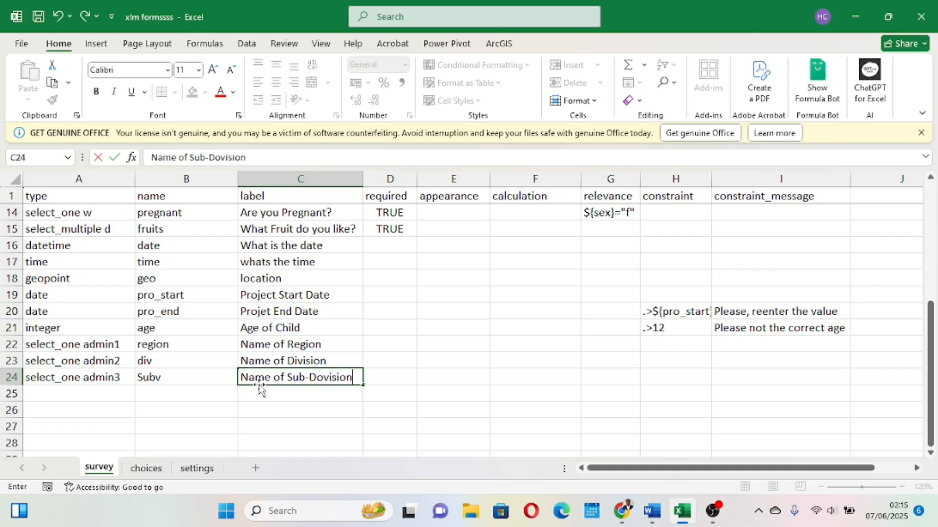
key("BackSpace")
type("i")
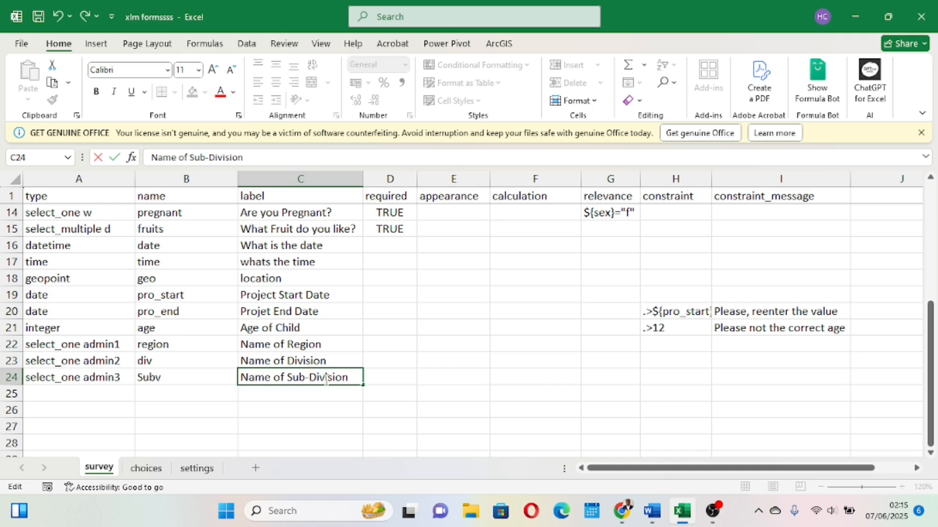
left_click(482, 379)
Save the workbook and review the sub-division headings listed in the Word document.
left_click(40, 16)
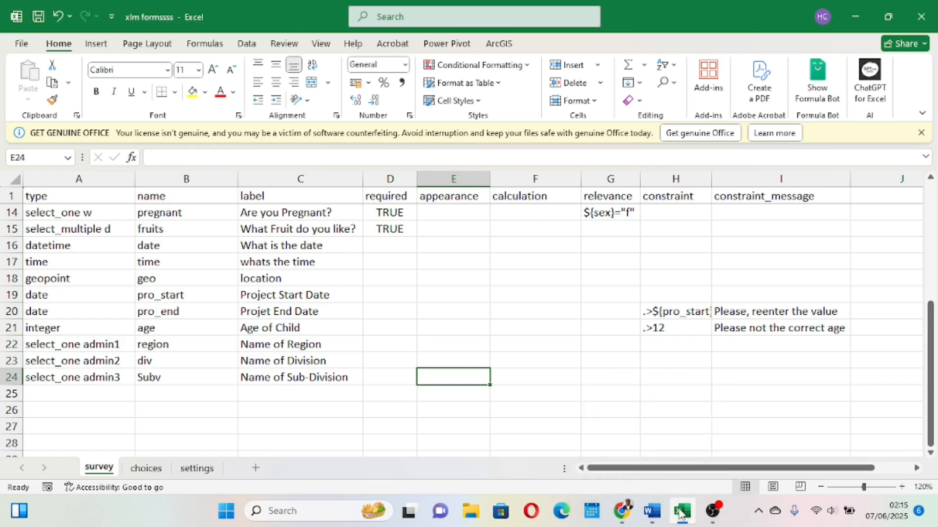
mouse_move(652, 511)
left_click(642, 458)
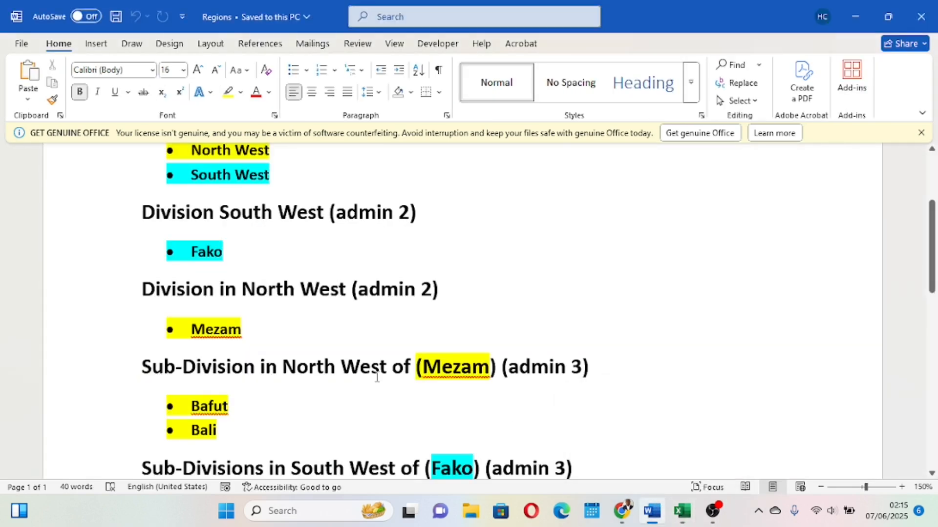
scroll(377, 378, "down", 5)
scroll(376, 378, "up", 2)
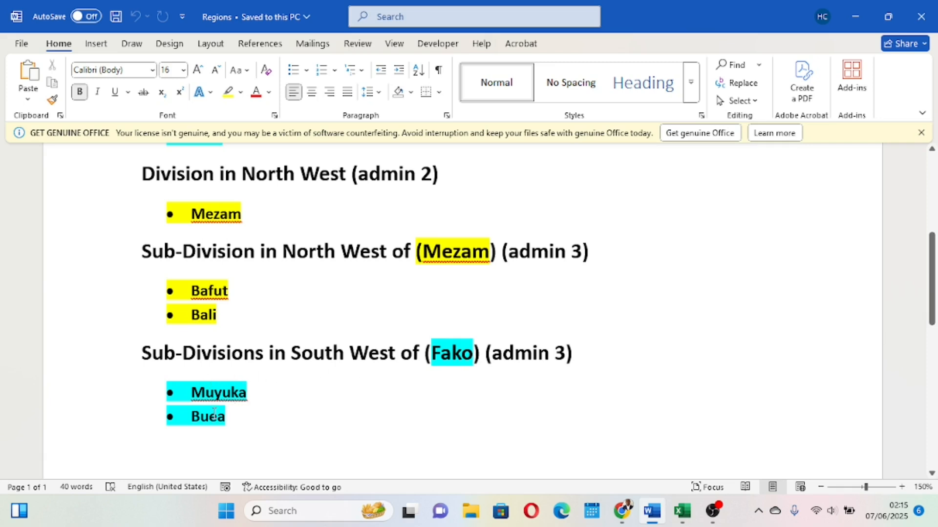
mouse_move(686, 512)
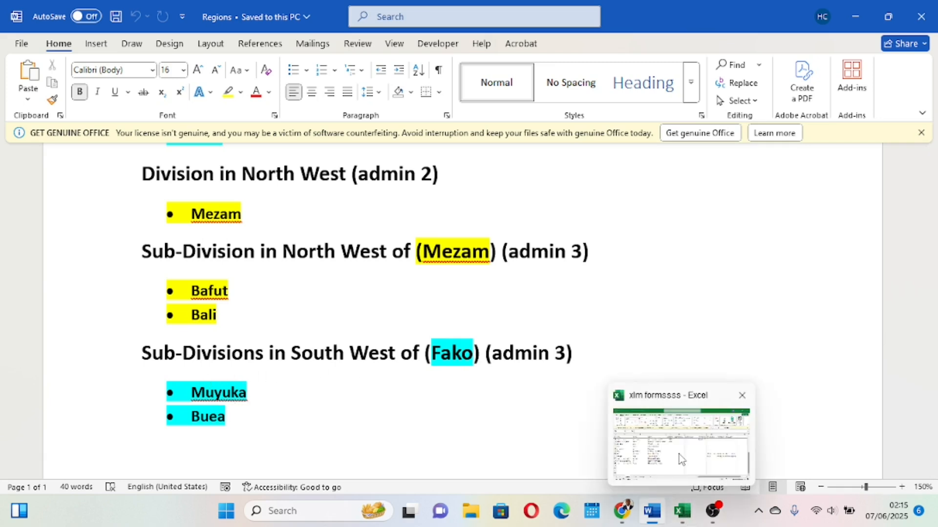
left_click(679, 455)
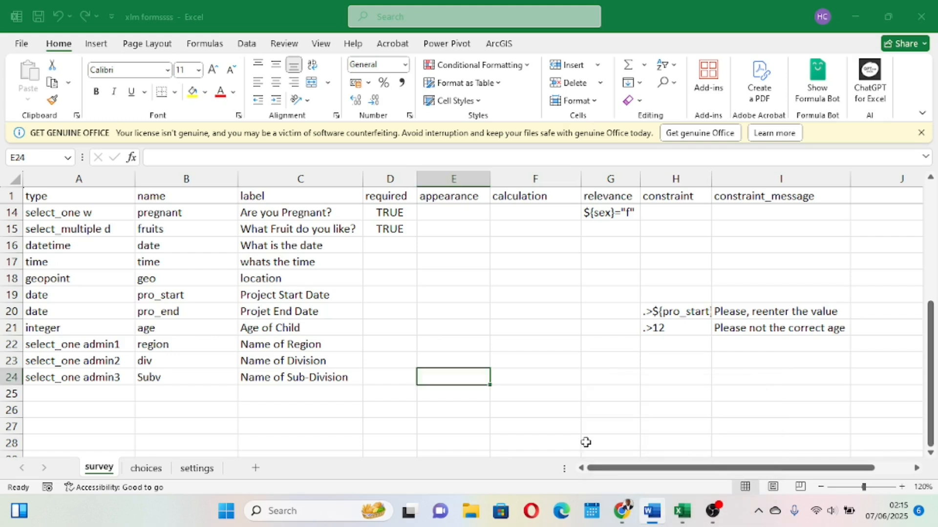
left_click(145, 469)
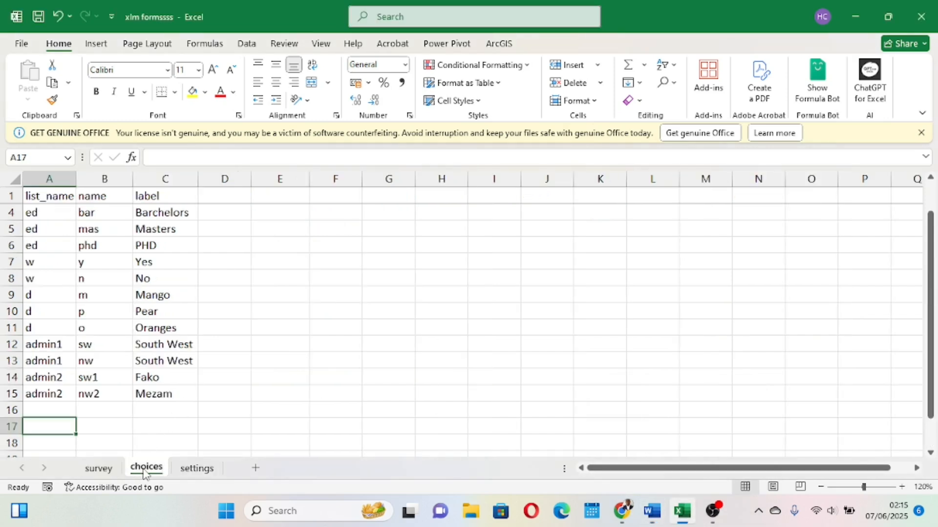
Add an admin3 choice row with name swa and label Muyuka.
left_click(51, 409)
type("admin3")
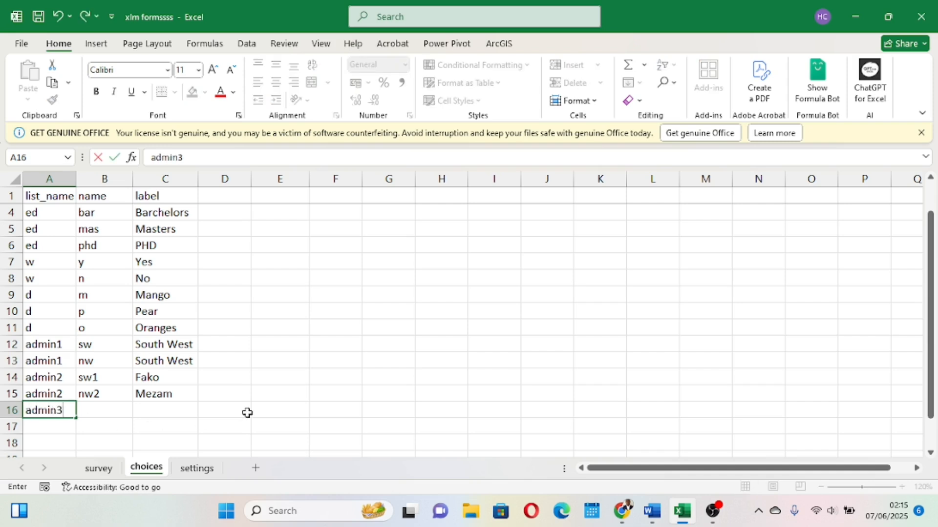
left_click(247, 412)
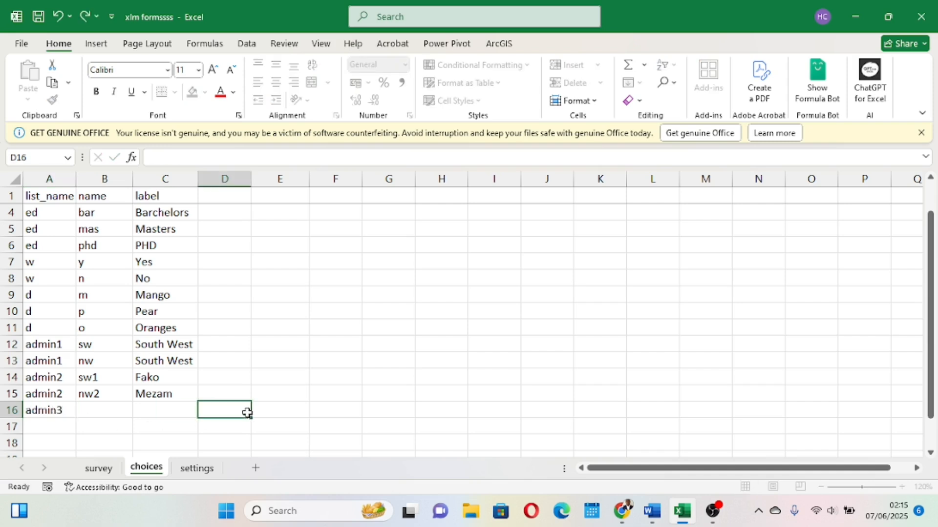
left_click(100, 469)
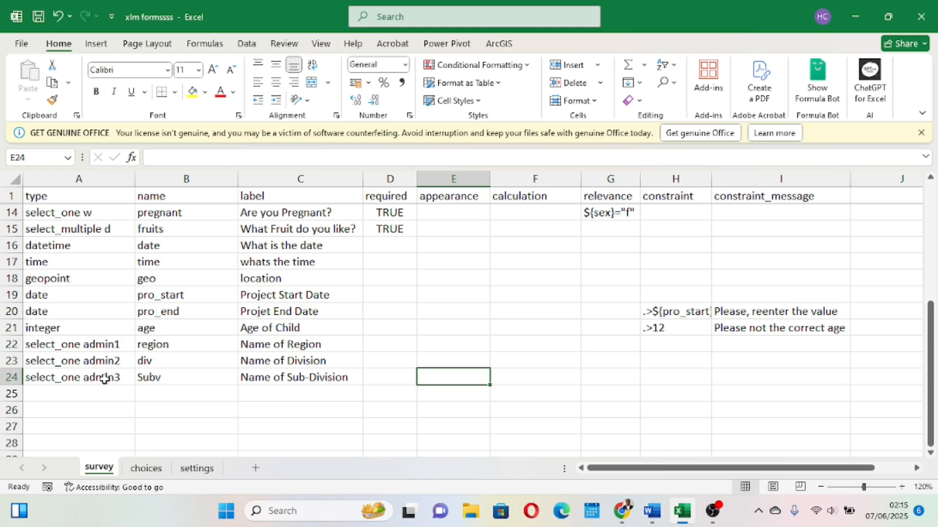
left_click(146, 469)
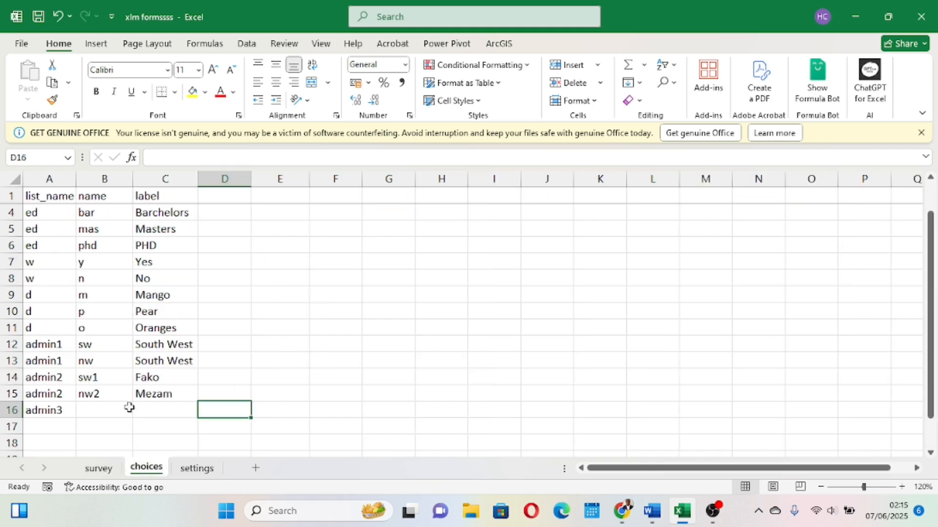
left_click(90, 408)
type("swa")
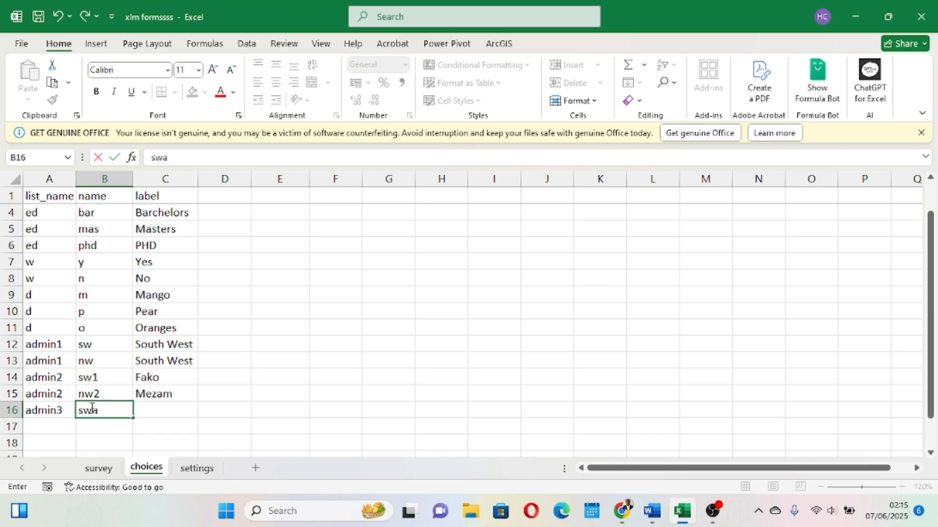
left_click(161, 408)
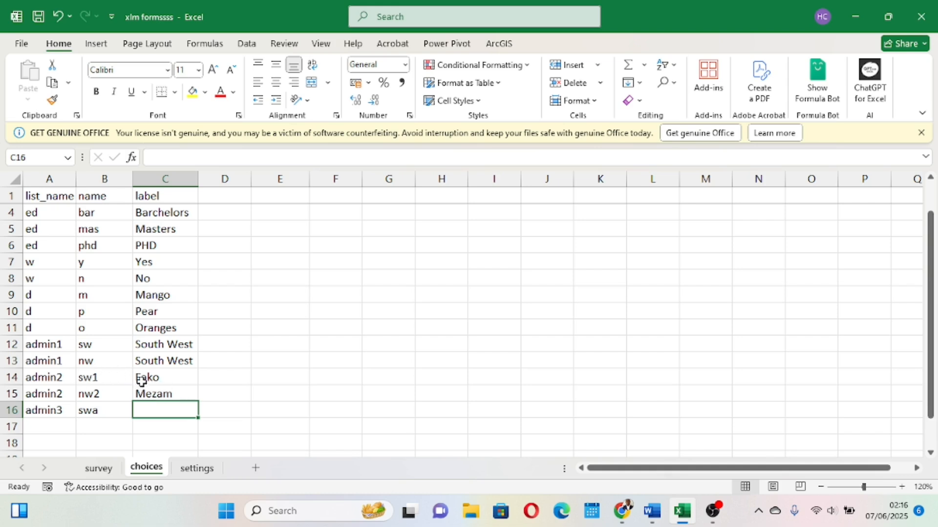
type("M")
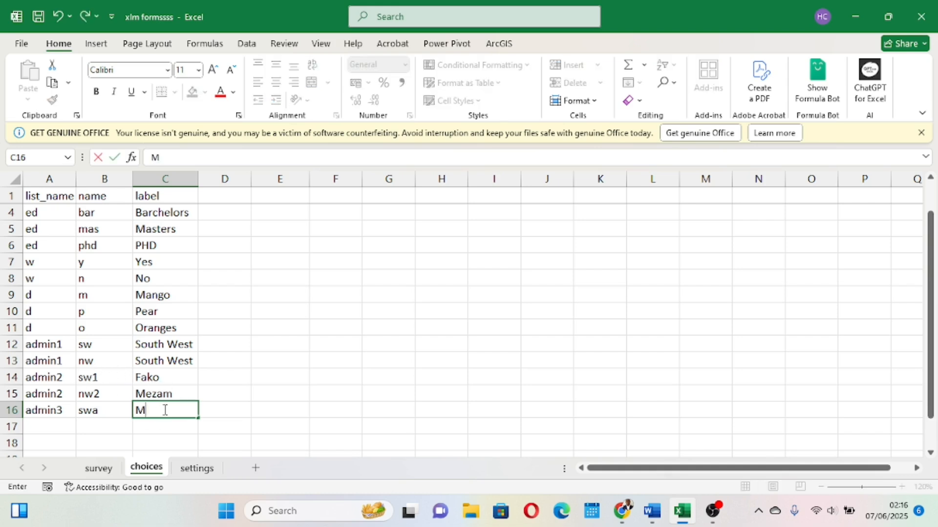
type("uyuka")
Add an admin3 choice row with name swb and label Buea, and save the workbook.
left_click(51, 425)
type("admin3")
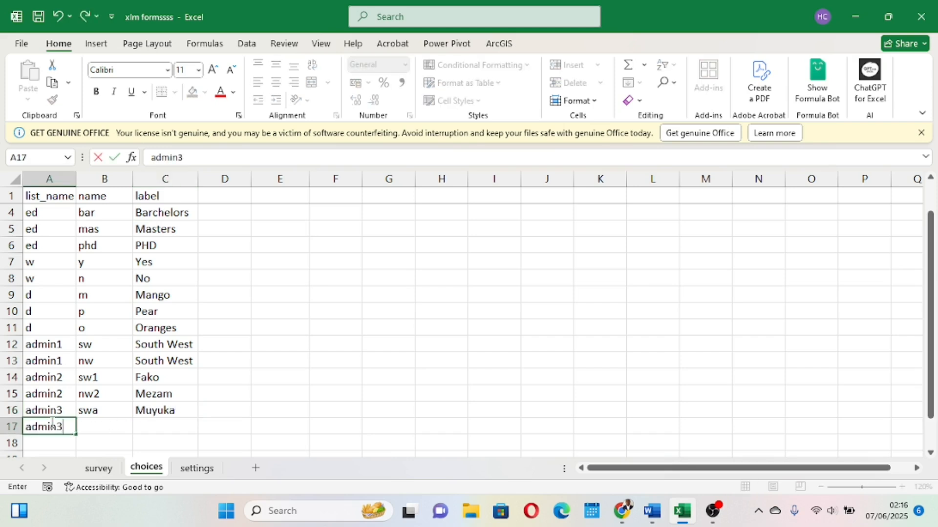
left_click(109, 429)
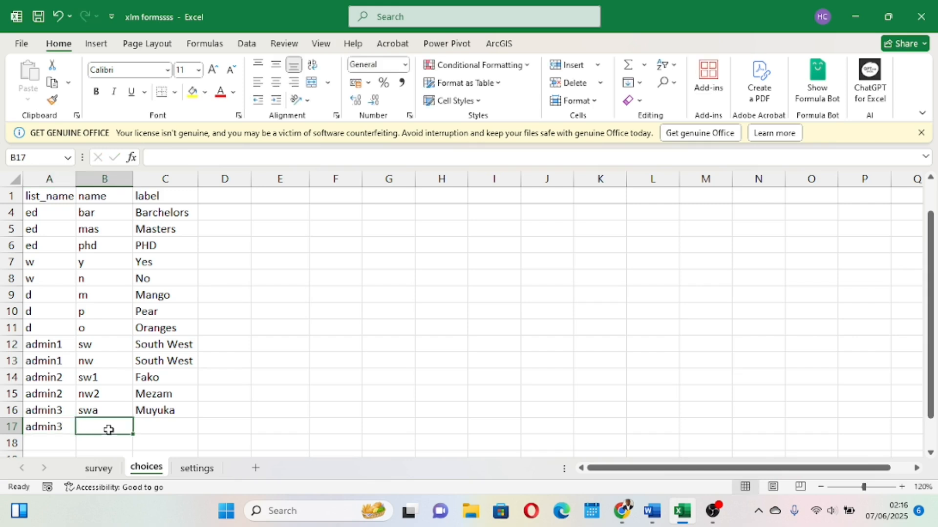
type("sw")
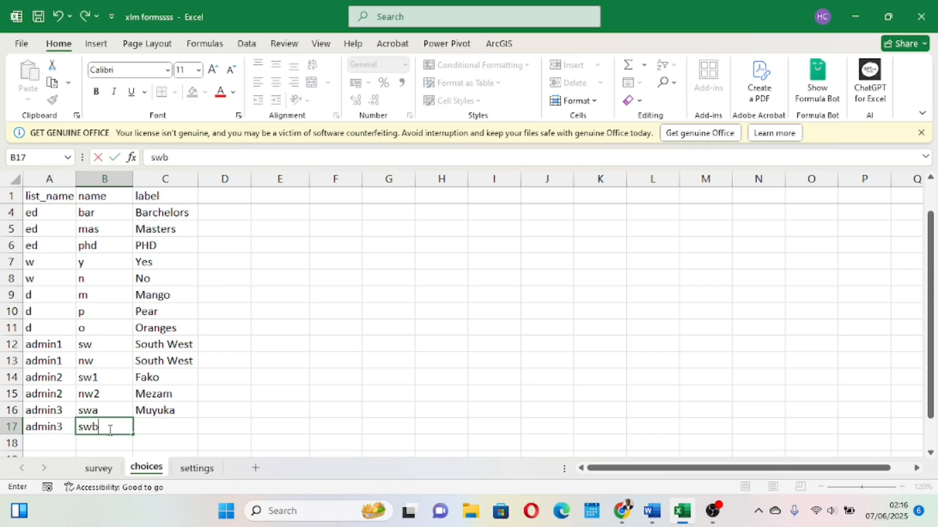
type("b")
left_click(177, 427)
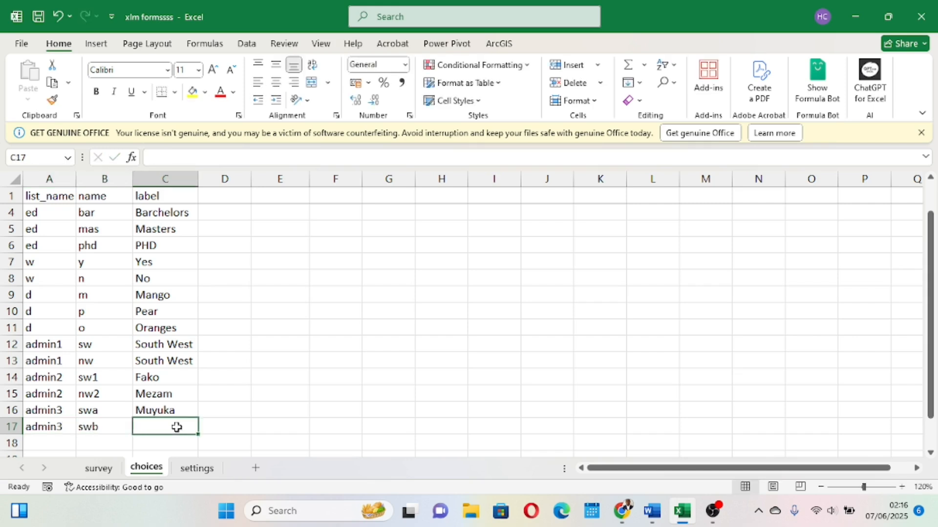
type("Buea")
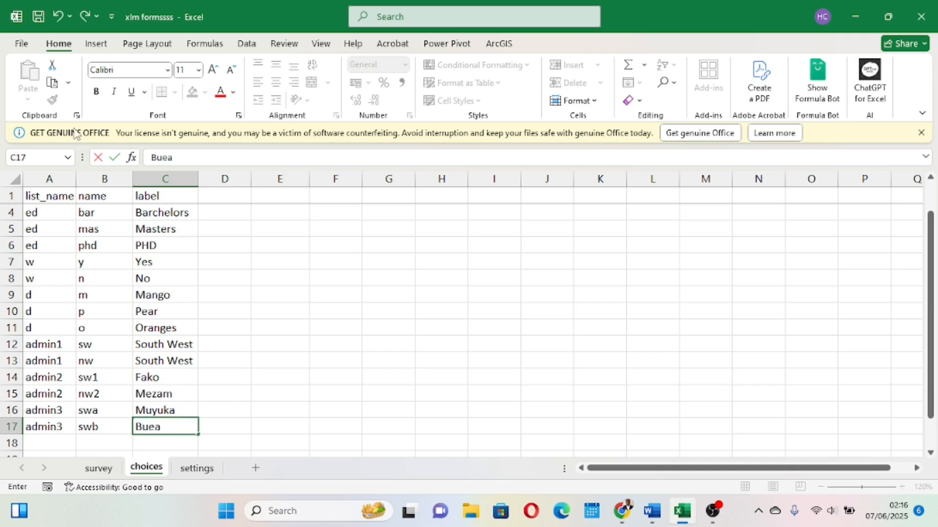
left_click(97, 181)
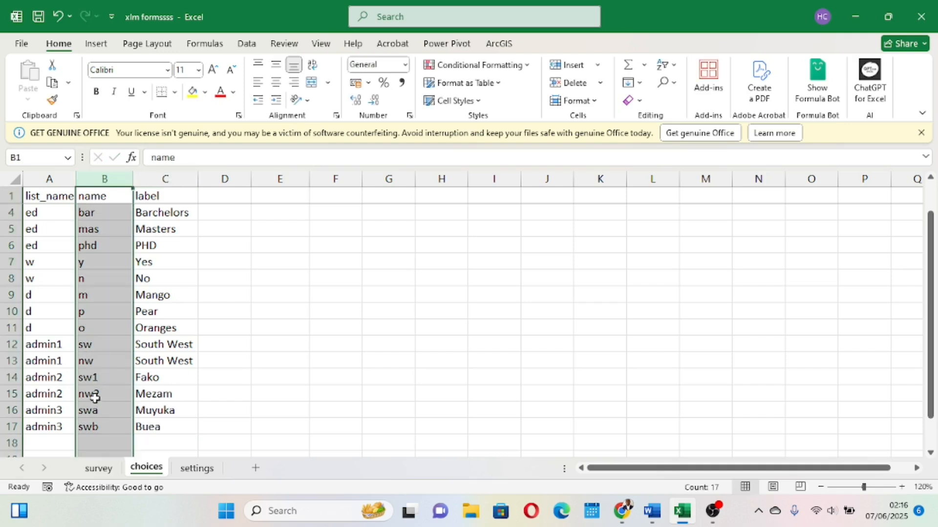
left_click(99, 428)
left_click(100, 409)
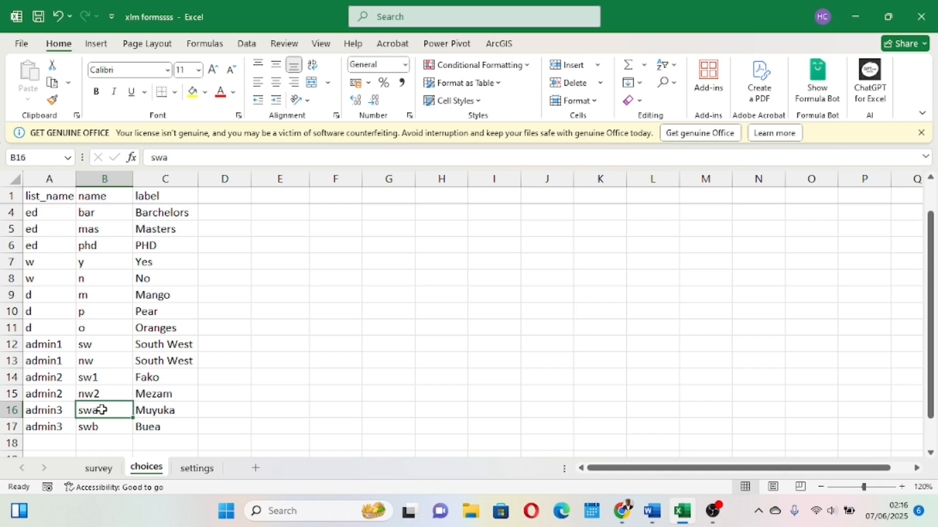
left_click(38, 16)
scroll(87, 408, "down", 2)
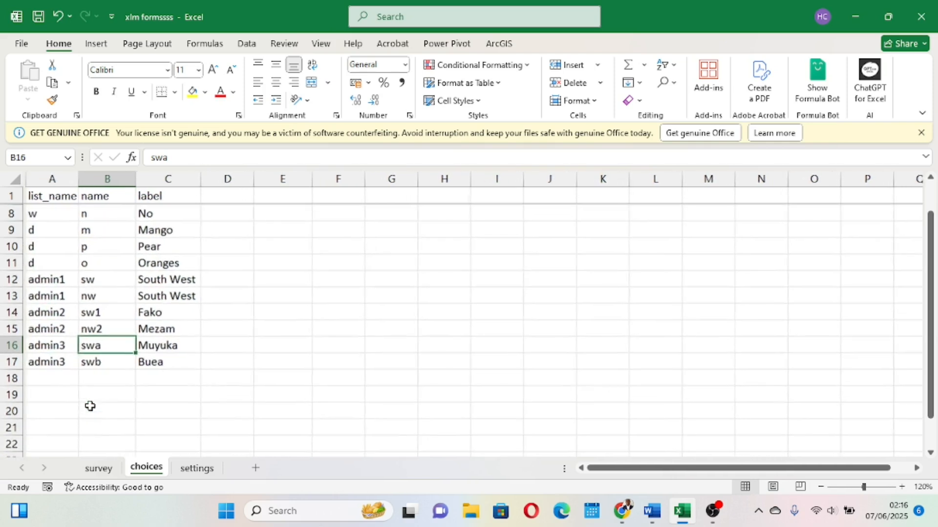
Add an admin3 choice row named nwa labelled Bafut, and enter admin3 in the following row.
left_click(54, 373)
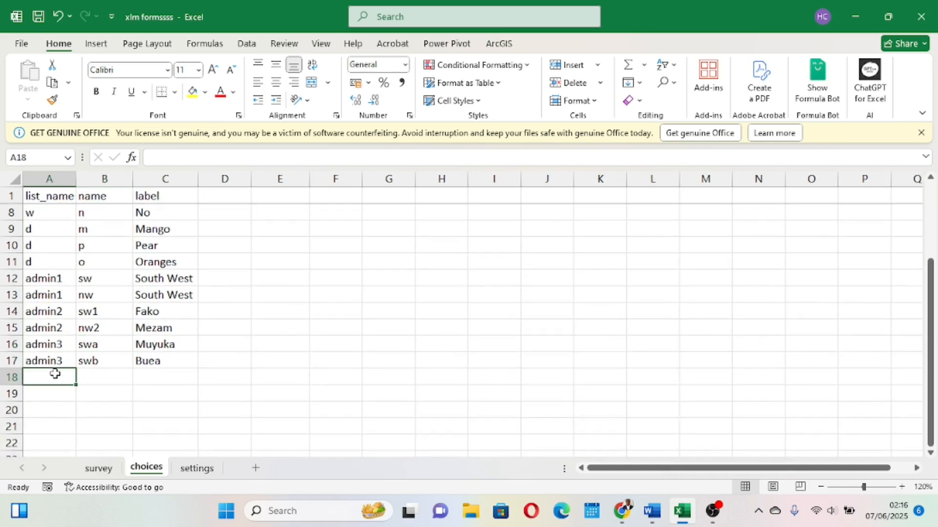
type("admin3")
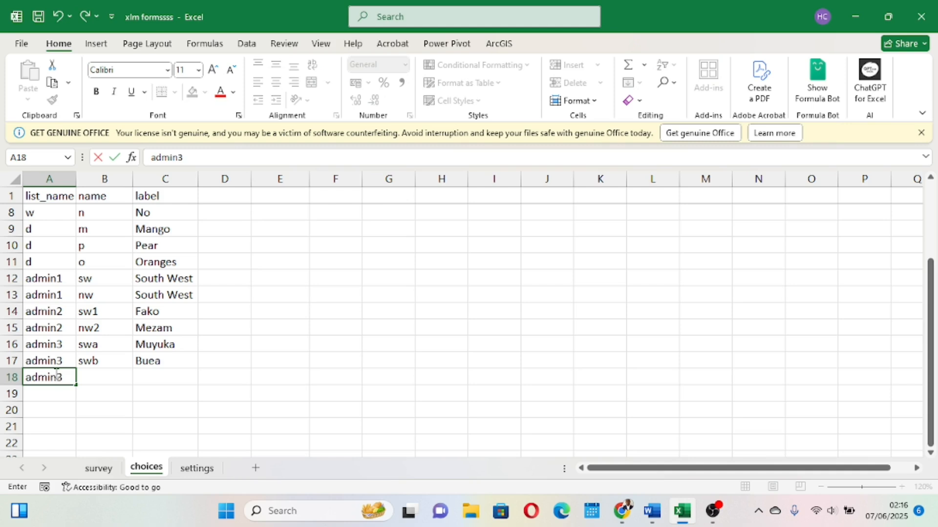
left_click(100, 374)
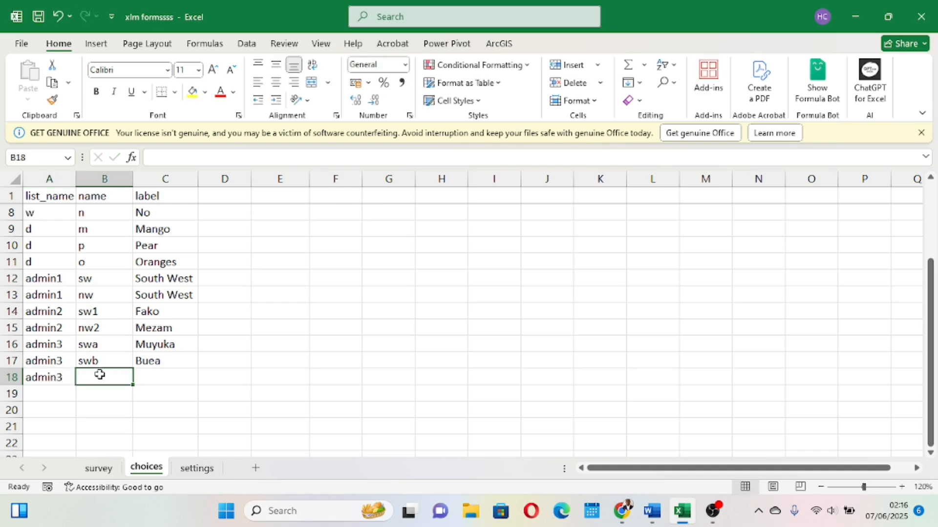
type("nwa")
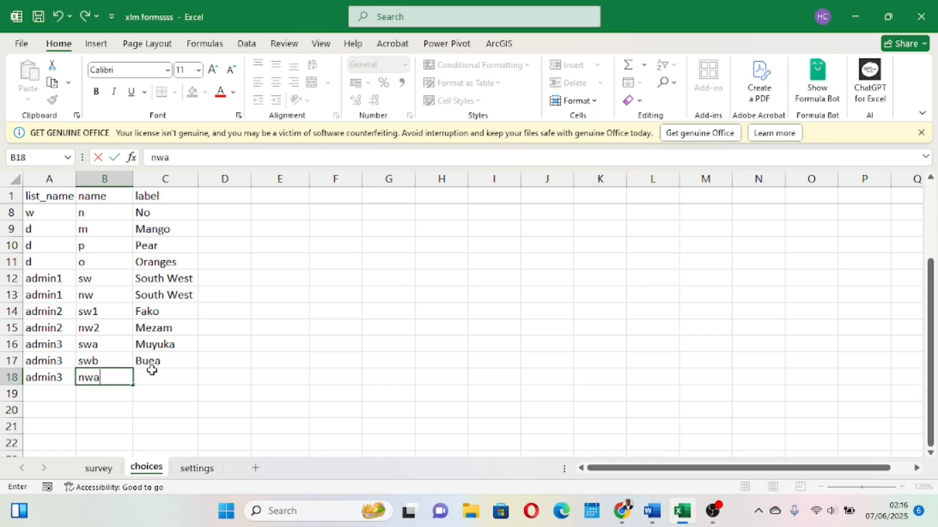
left_click(156, 372)
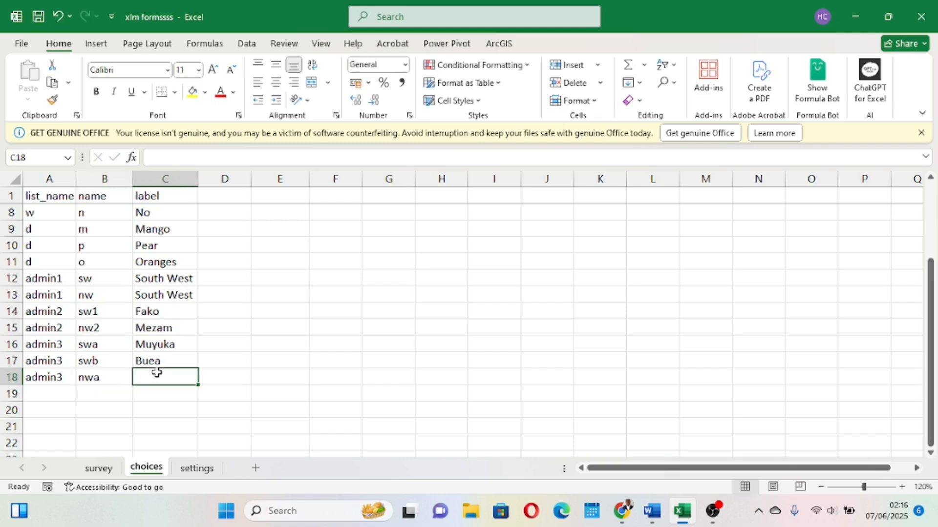
type("Bafut")
left_click(59, 395)
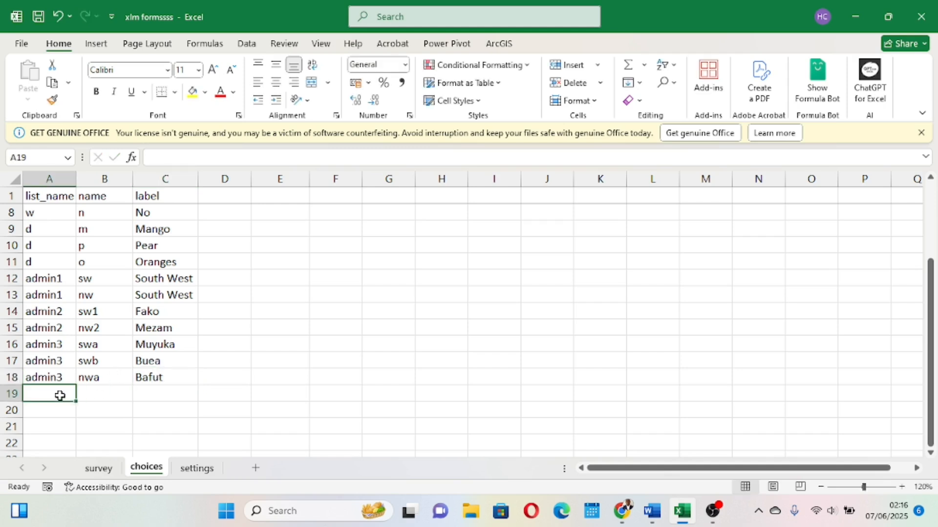
type("admin3")
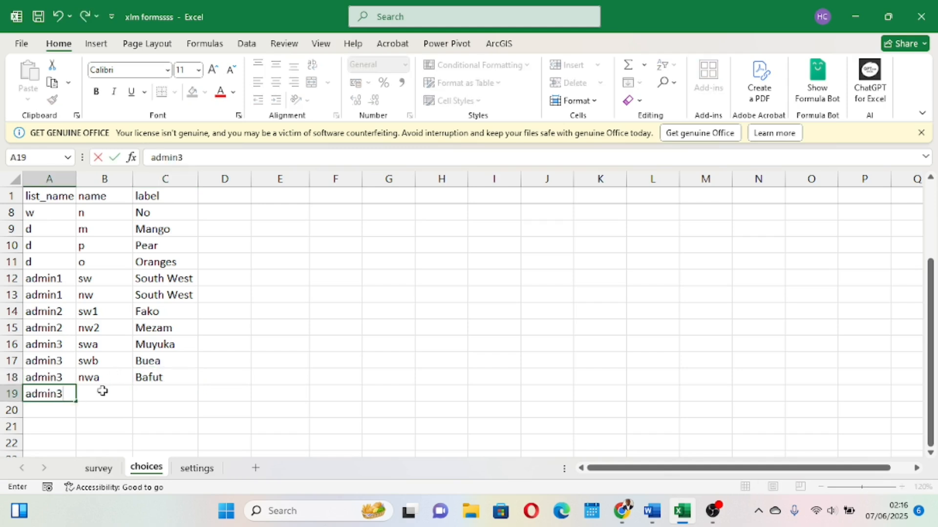
left_click(103, 391)
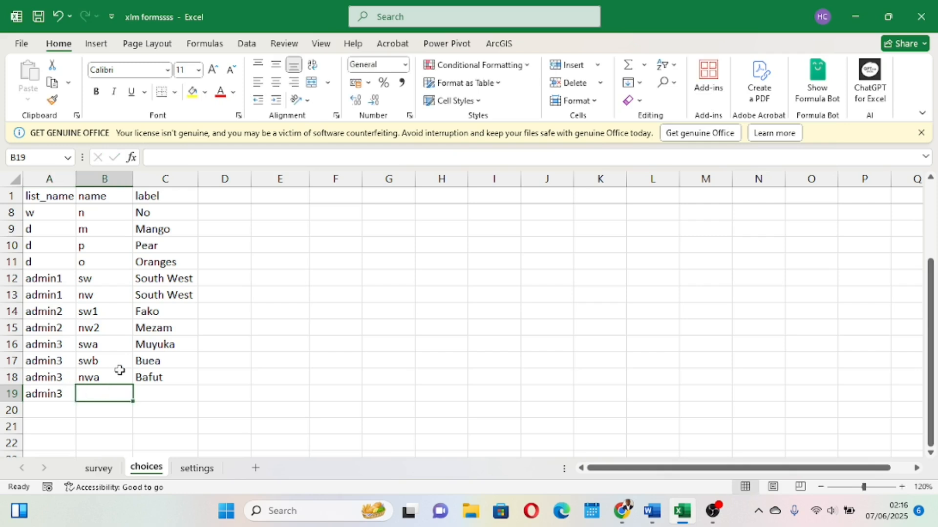
Change the Bafut row's name to swa, then restore it to nwa.
left_click(105, 378)
double_click(95, 378)
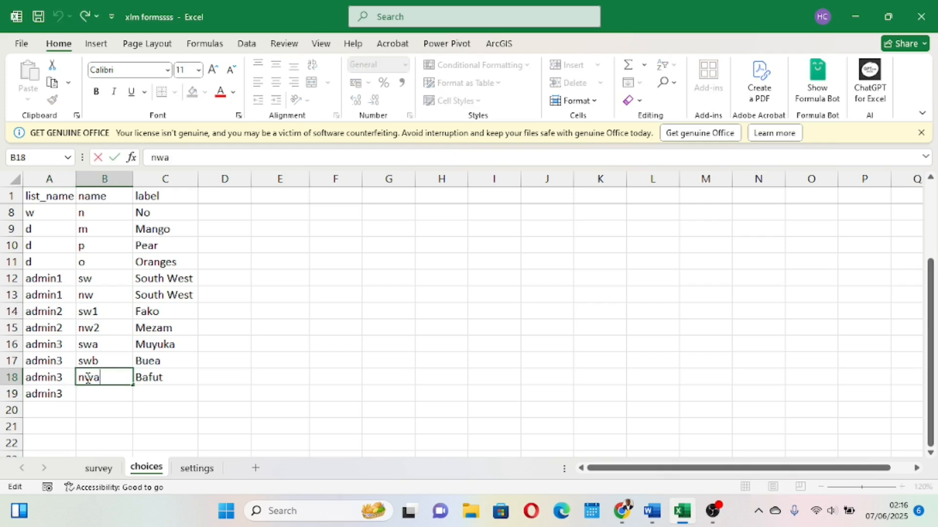
key("BackSpace")
type("s")
left_click(158, 377)
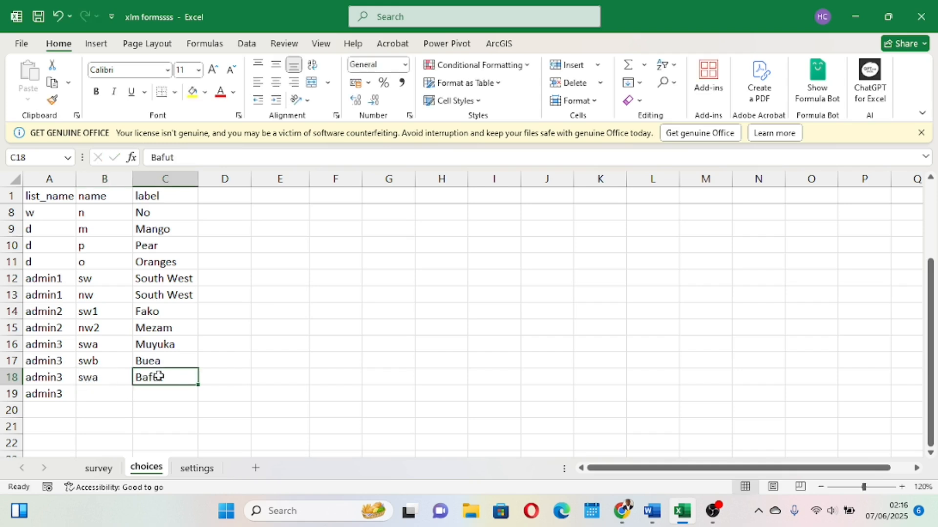
double_click(85, 378)
key("BackSpace")
type("n")
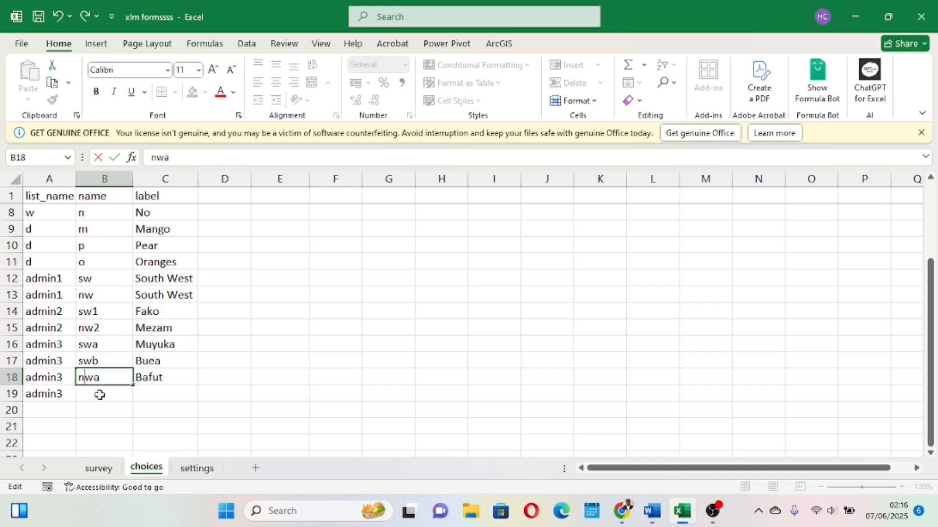
Complete the last admin3 row with name nwb and label Bali.
left_click(100, 395)
type("nwb")
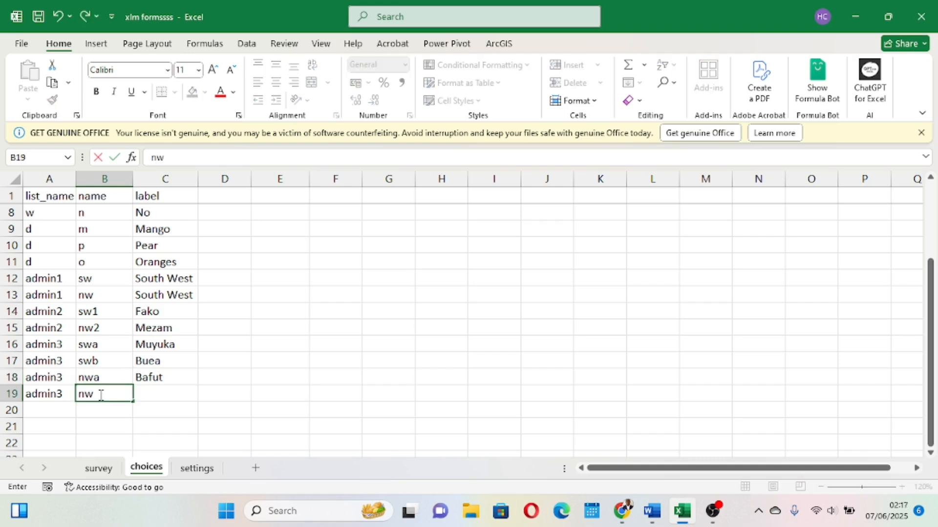
left_click(153, 398)
type("Bali")
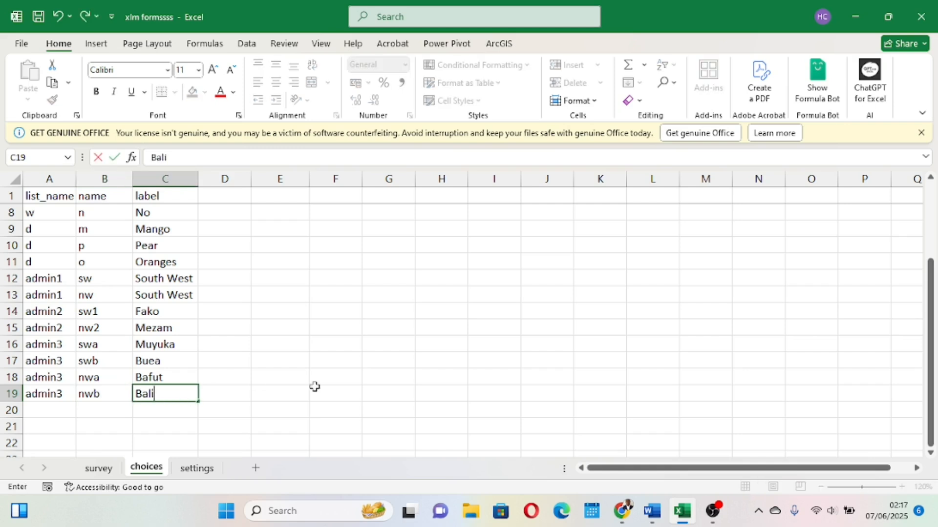
left_click(314, 387)
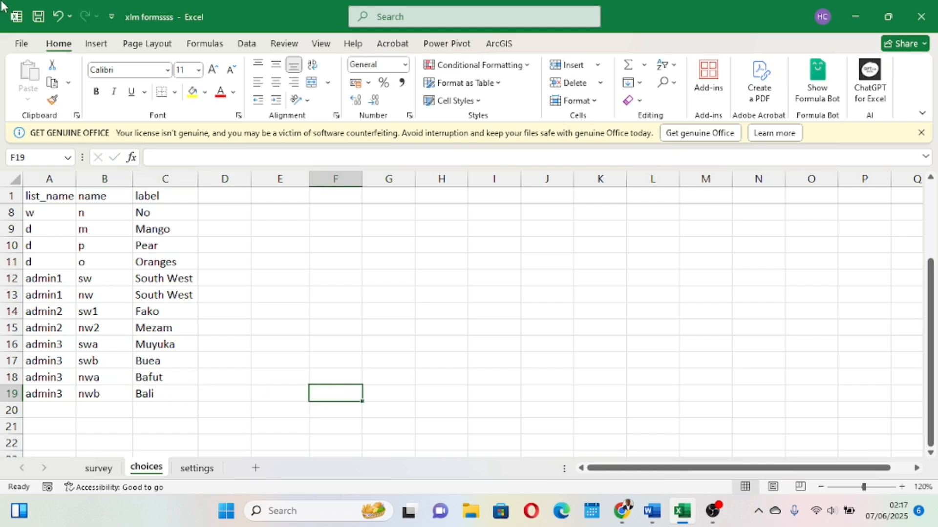
Save the workbook and review the finished choices list.
left_click(38, 17)
scroll(169, 370, "down", 1)
scroll(170, 372, "up", 2)
scroll(170, 372, "up", 1)
scroll(171, 370, "down", 1)
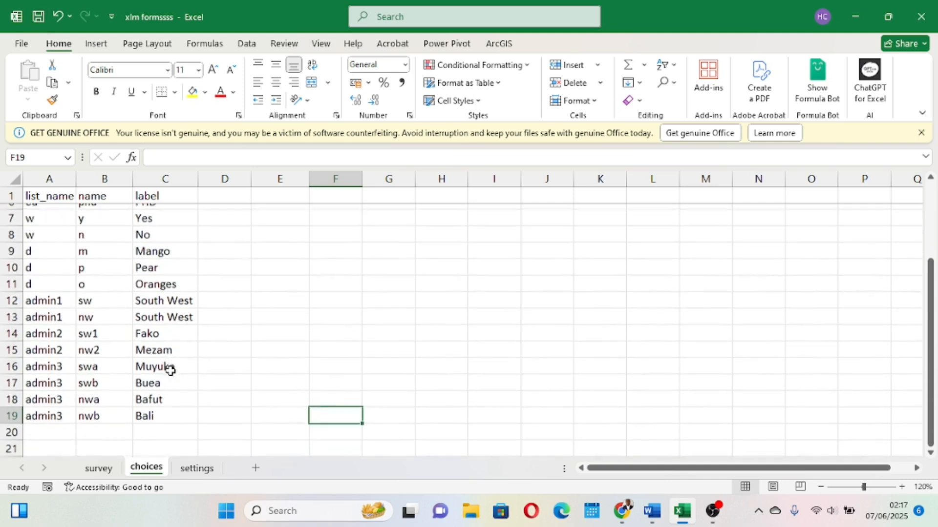
In the XLSForm Online page, choose the xlm formssss workbook from the Desktop and submit it for conversion.
mouse_move(619, 495)
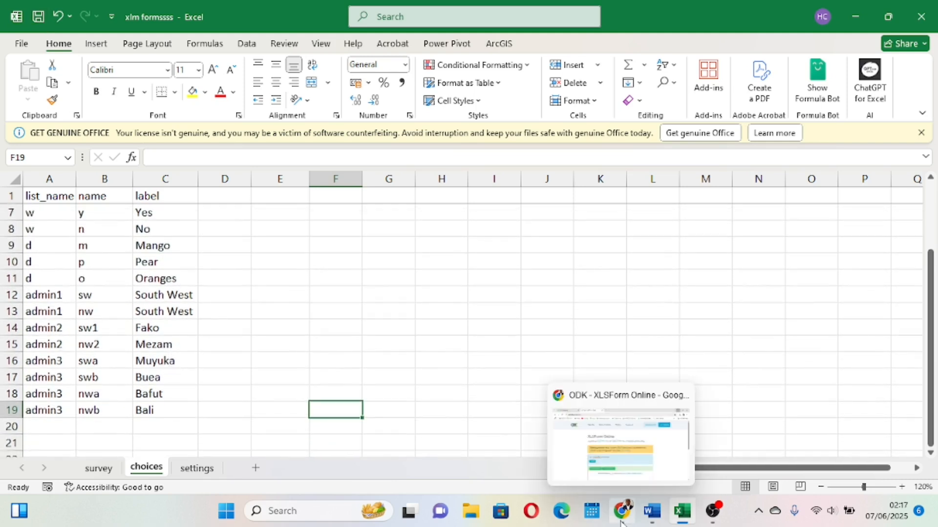
left_click(620, 459)
left_click(297, 336)
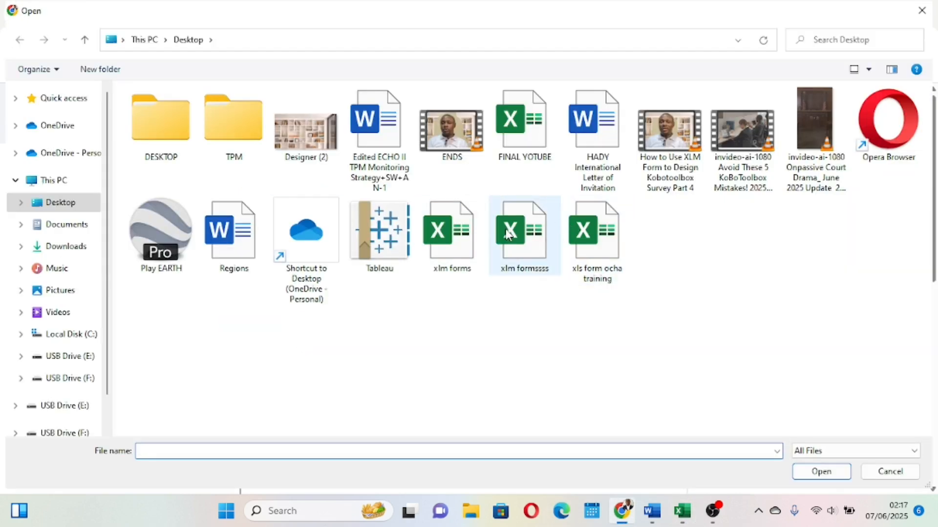
left_click(508, 235)
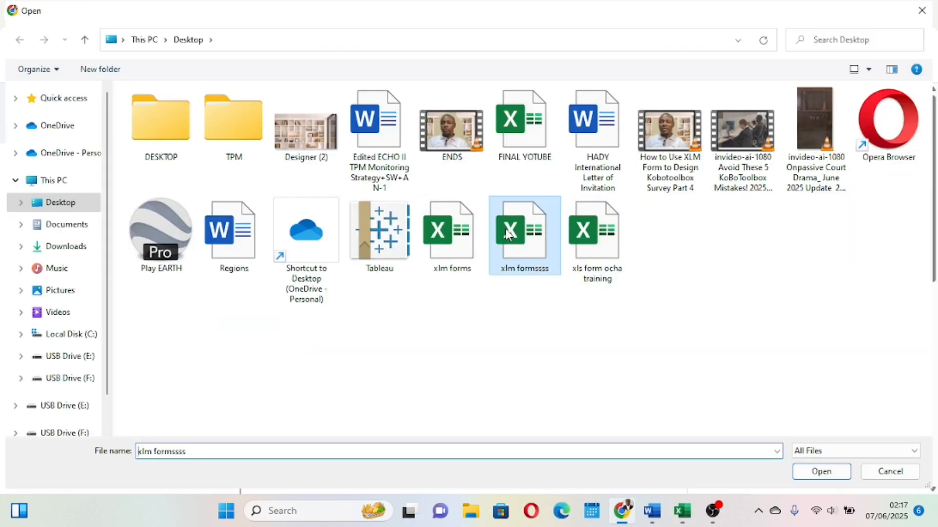
left_click(806, 471)
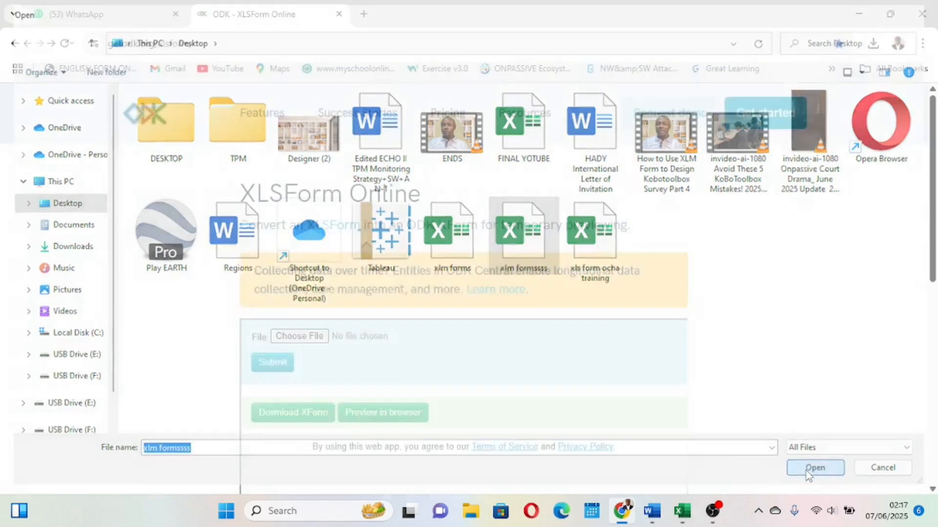
left_click(268, 361)
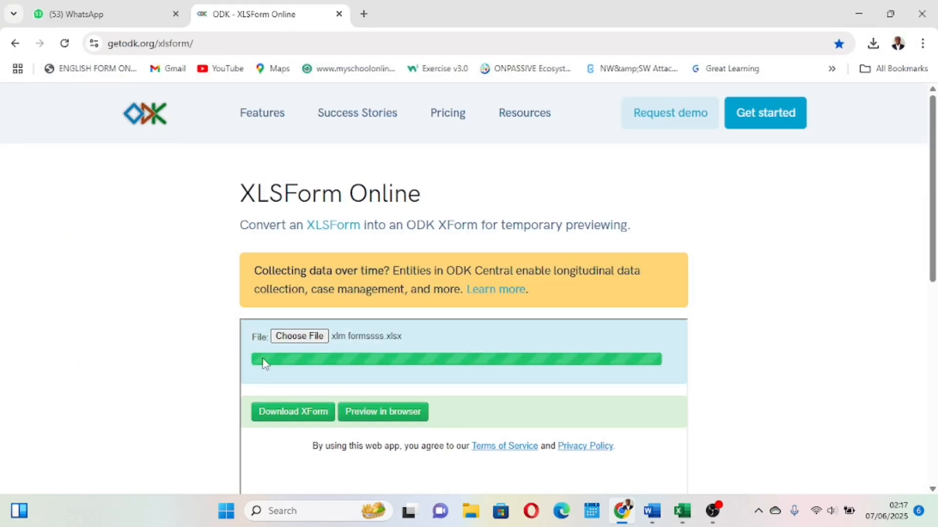
Open the converted form's browser preview and allow location access for this visit.
left_click(374, 415)
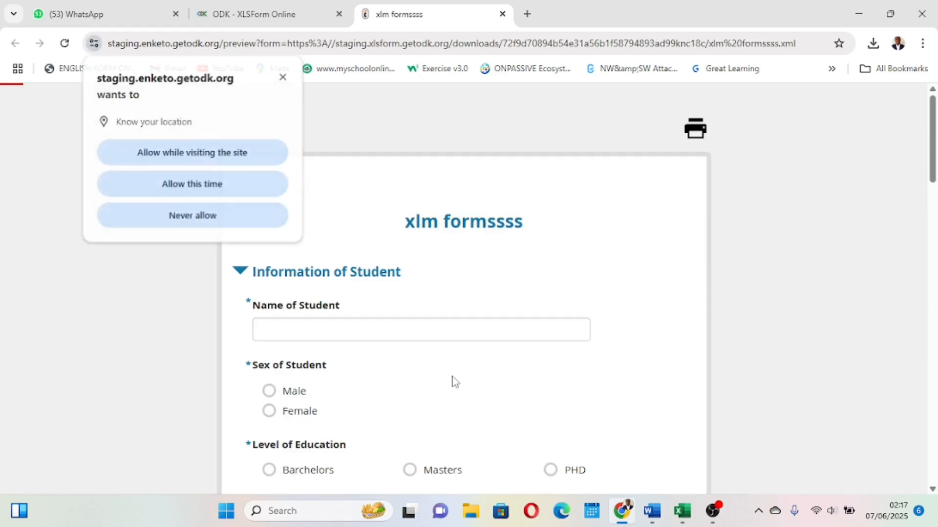
scroll(451, 380, "down", 12)
left_click(237, 184)
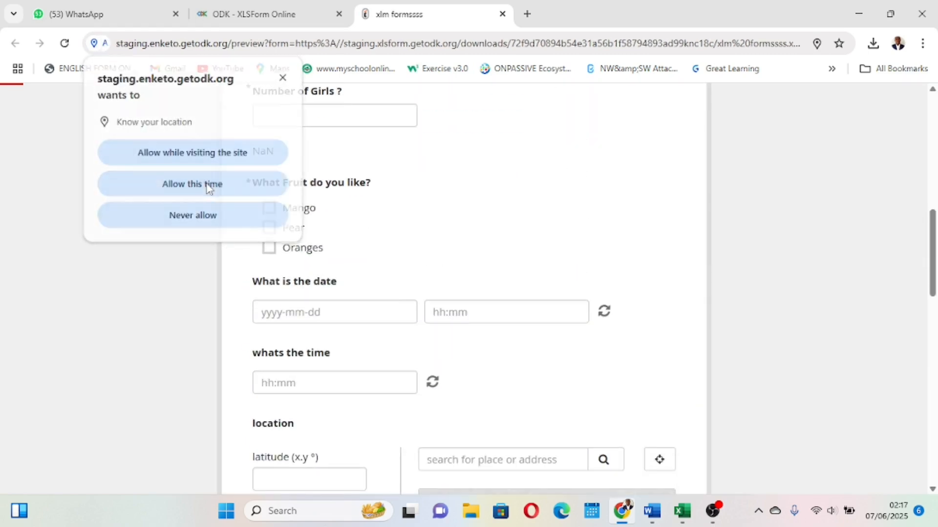
scroll(418, 327, "down", 6)
scroll(418, 328, "down", 10)
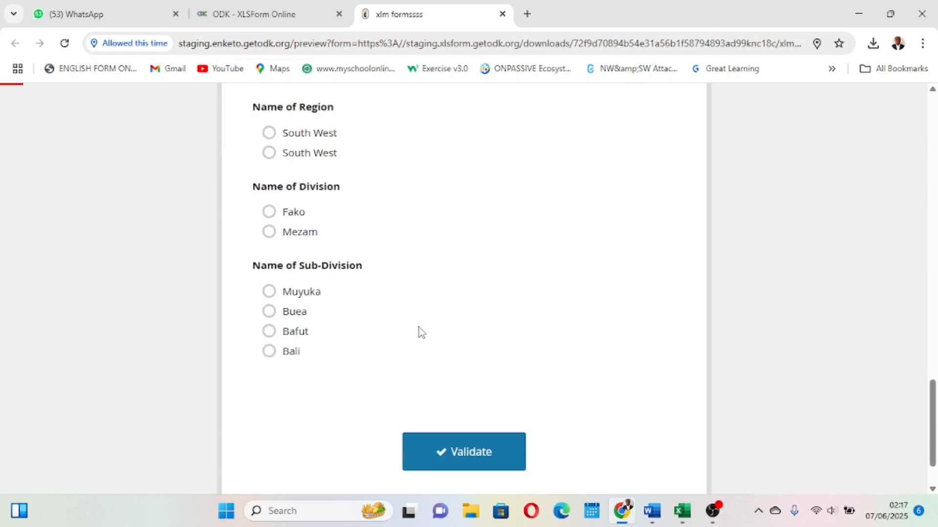
scroll(418, 327, "up", 3)
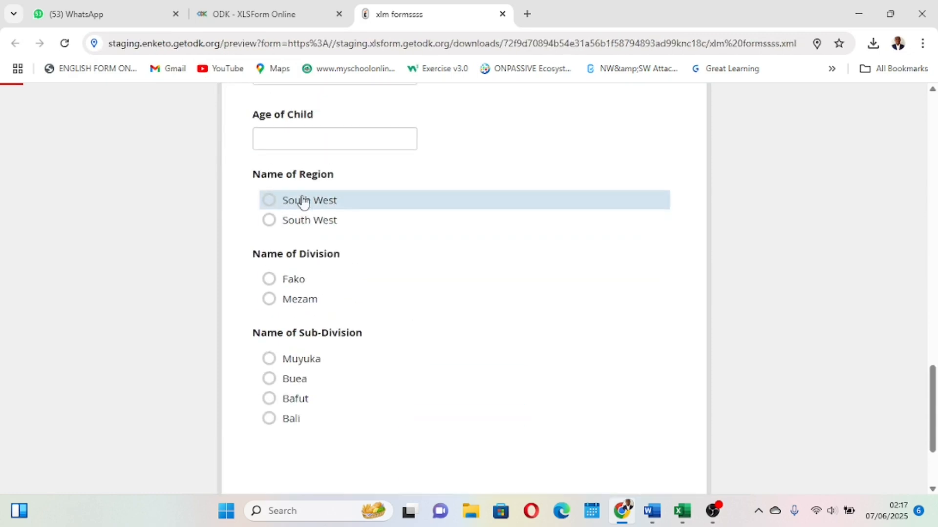
Test the region and division questions in the preview by choosing different region and division options.
left_click(269, 203)
left_click(270, 221)
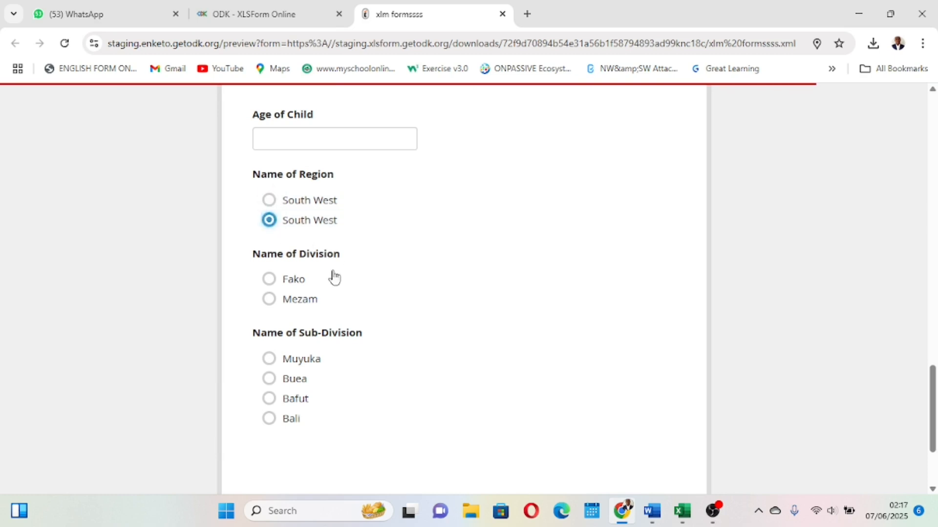
left_click(270, 278)
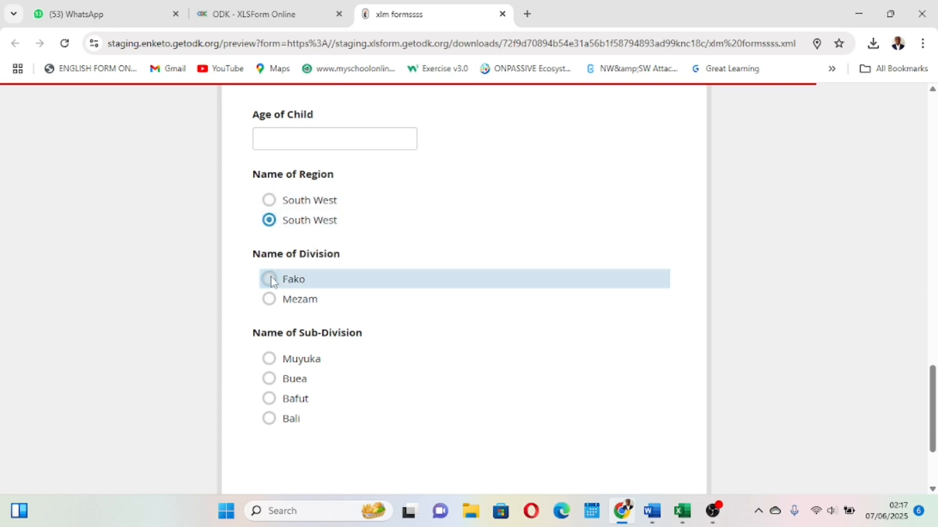
left_click(269, 299)
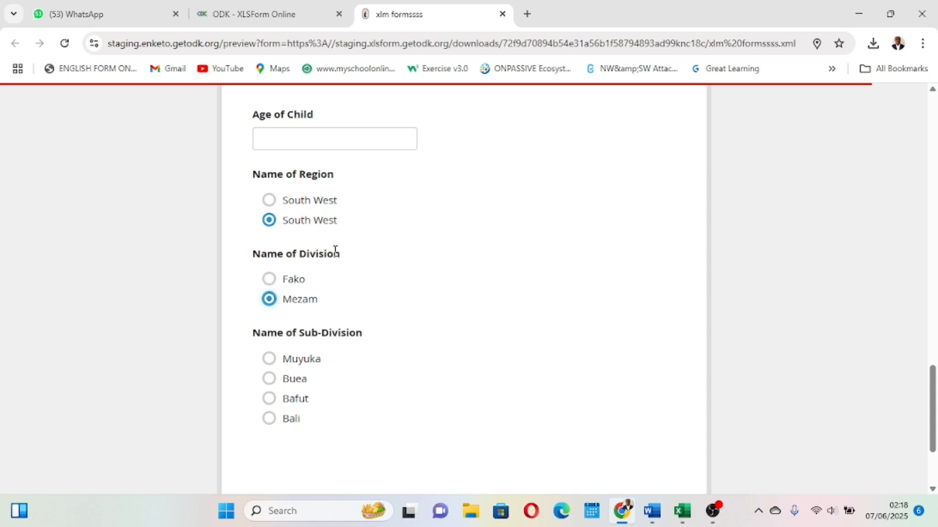
left_click(270, 204)
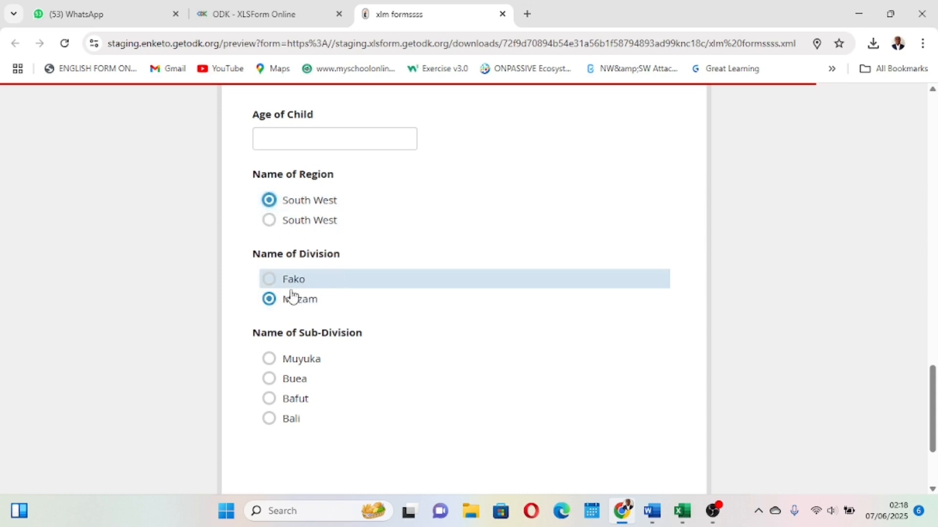
left_click(272, 286)
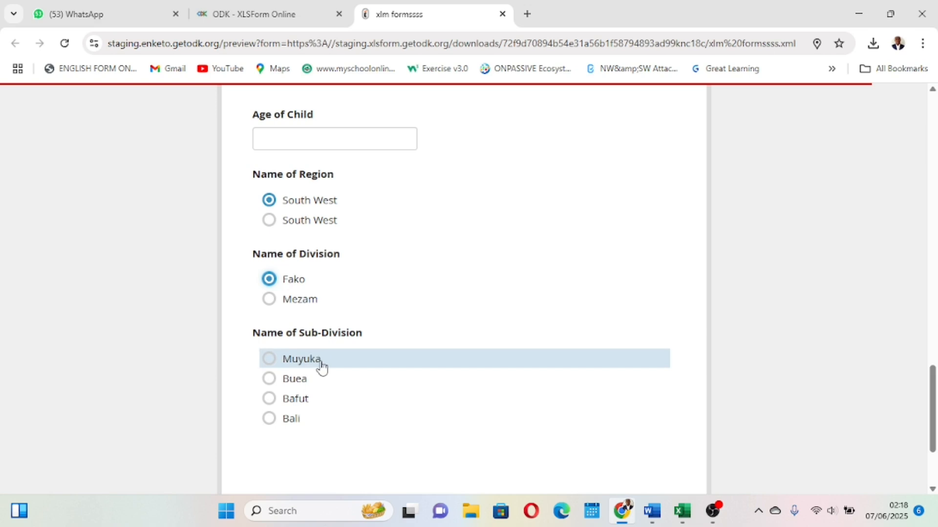
scroll(302, 361, "down", 1)
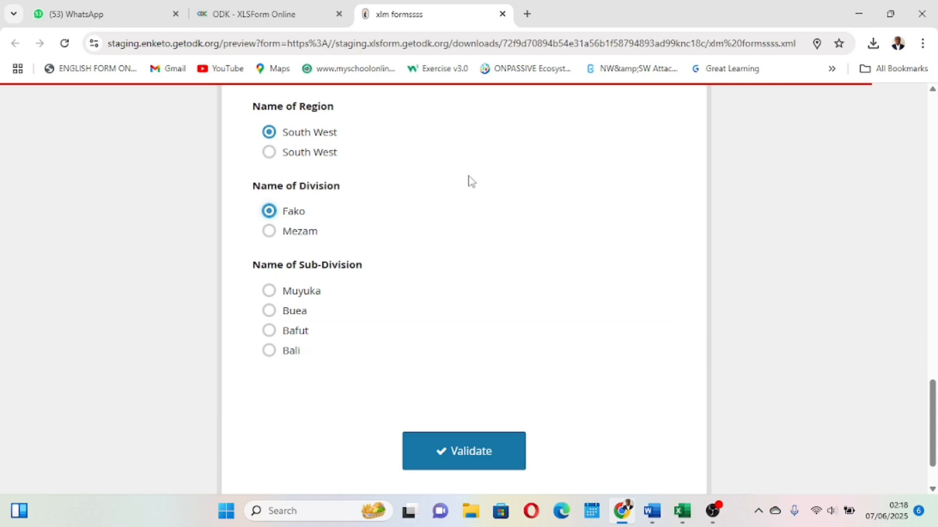
Close the preview tab and switch back to the xlm formssss workbook.
left_click(502, 14)
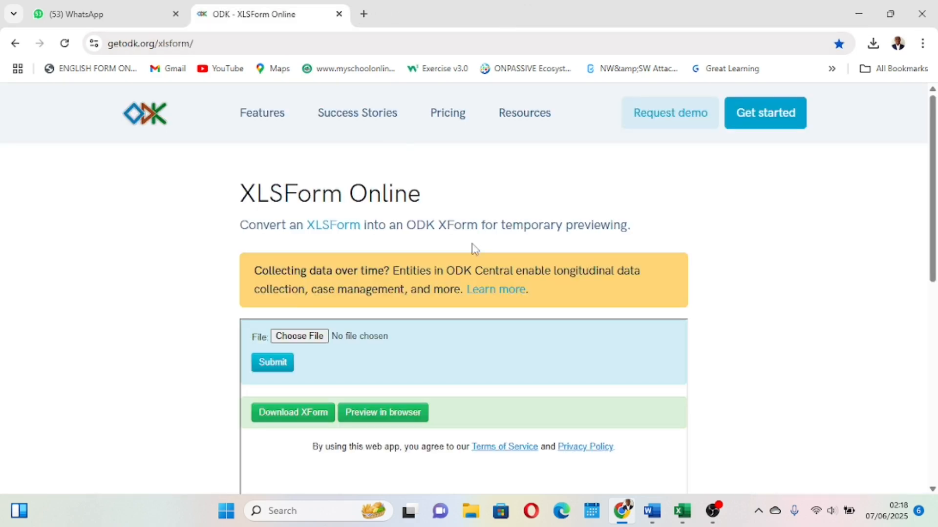
mouse_move(683, 509)
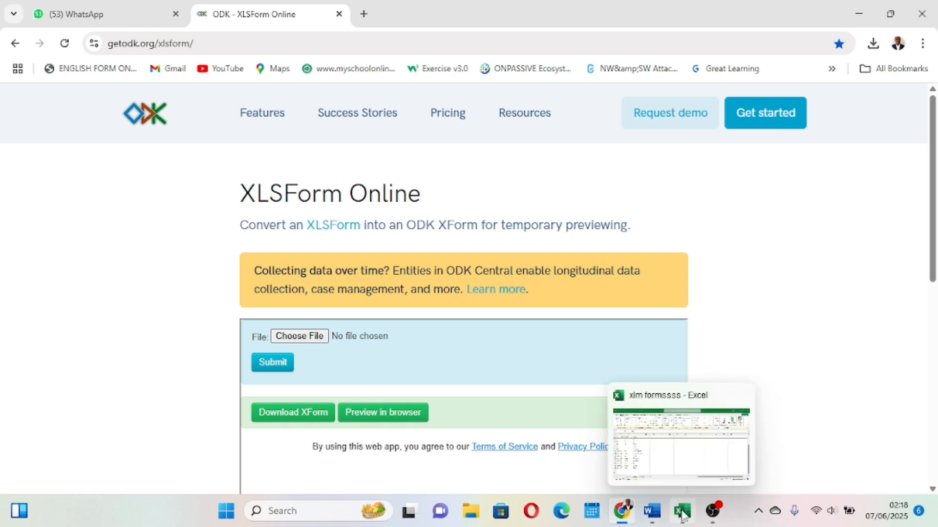
left_click(675, 462)
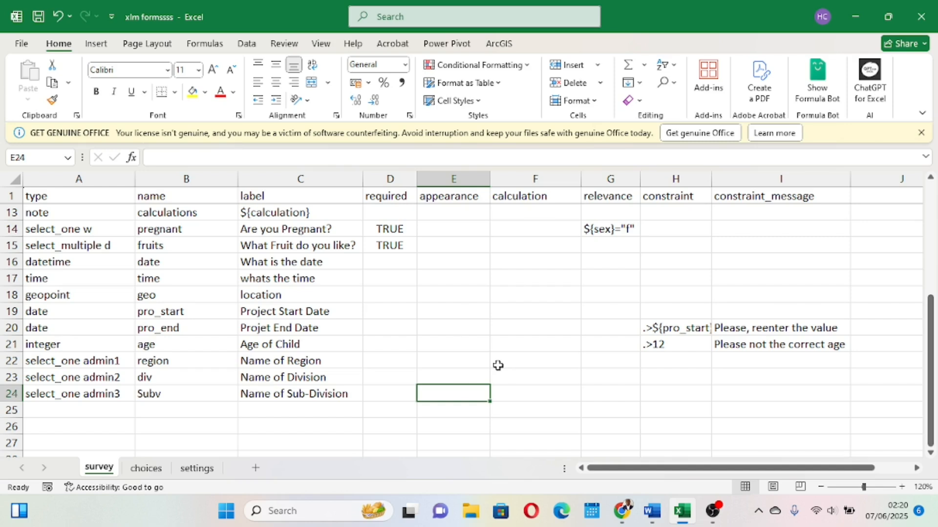
Add a choice_filter column header in column J of the survey sheet.
scroll(489, 369, "right", 1)
scroll(489, 370, "left", 1)
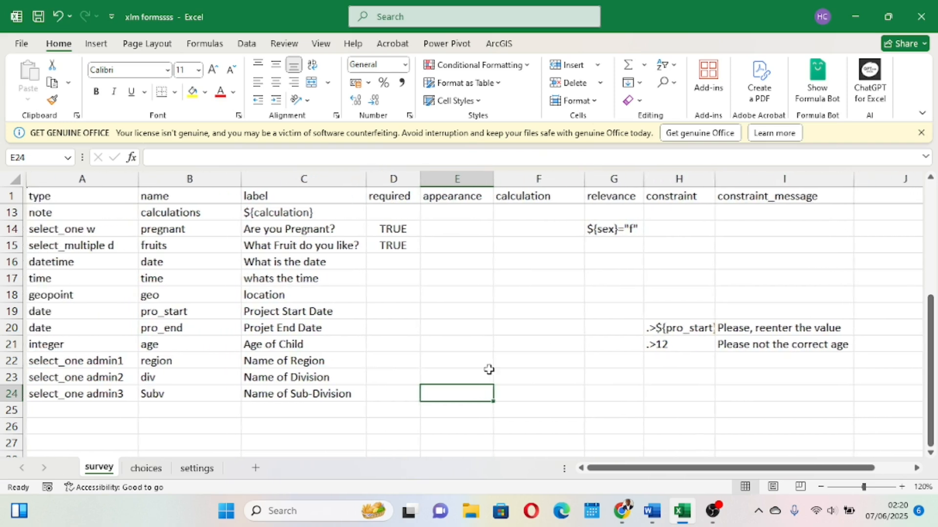
scroll(489, 370, "up", 4, "ctrl")
scroll(489, 370, "down", 3, "ctrl")
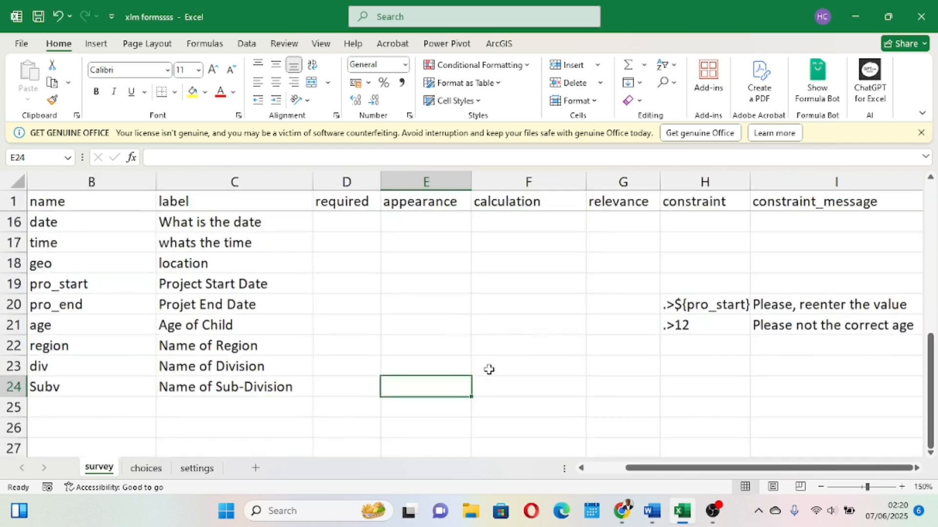
scroll(489, 369, "down", 3, "ctrl")
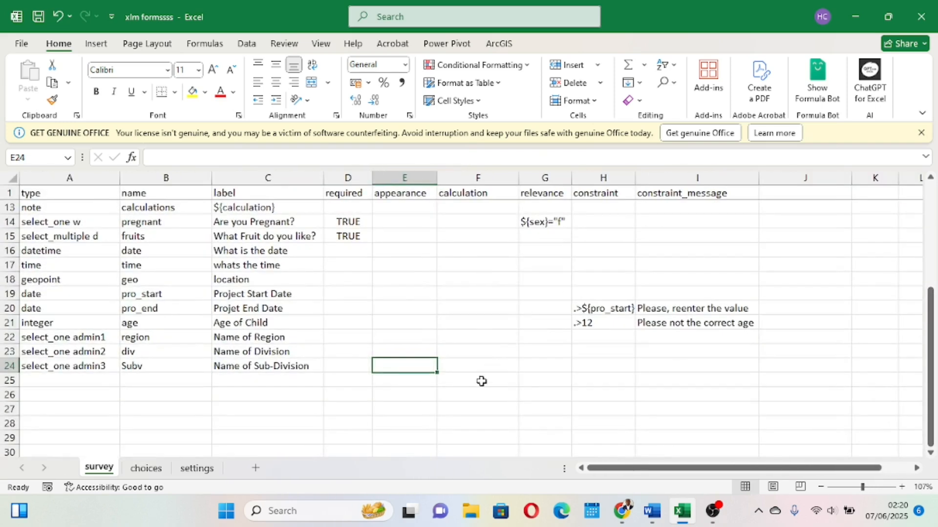
scroll(482, 381, "right", 3)
scroll(439, 297, "left", 1)
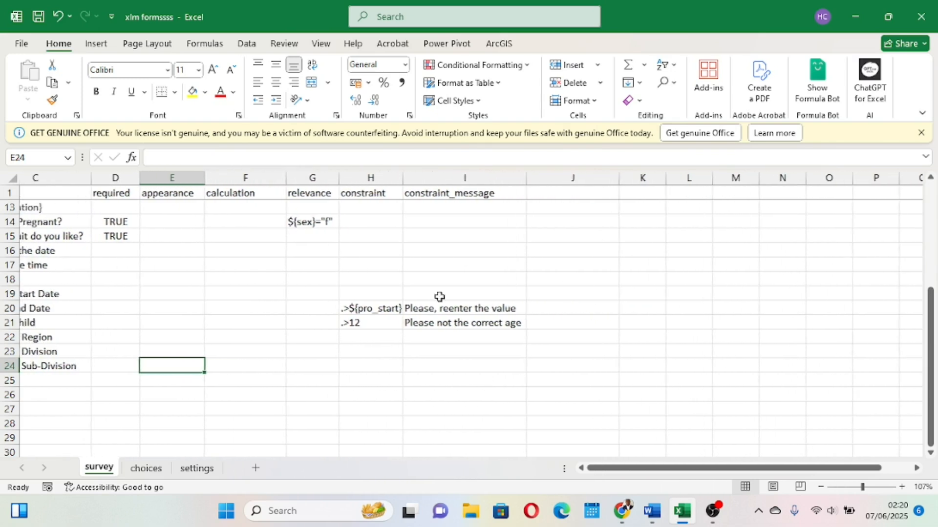
left_click(606, 178)
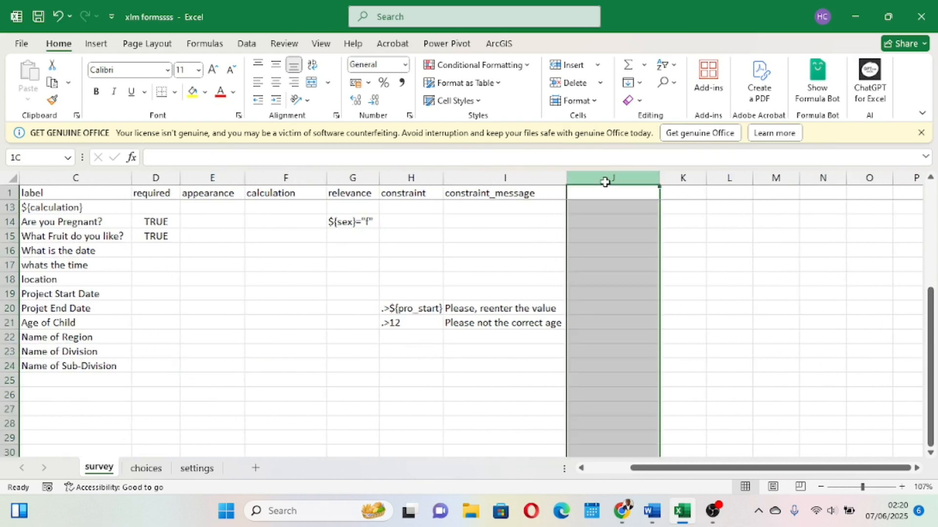
left_click(604, 194)
type("choice")
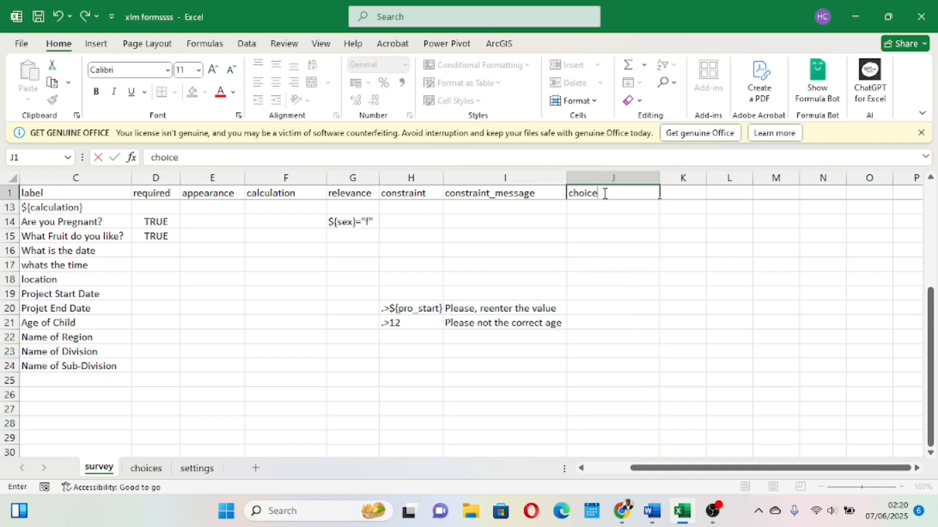
type("_filte")
left_click(674, 320)
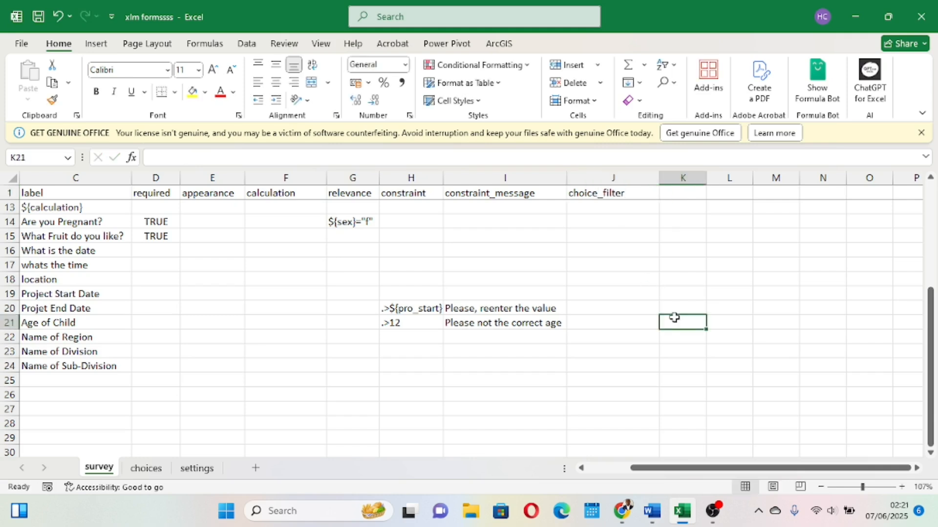
Enter the filter admin_1=${region} in the choice_filter cell of the div (Name of Division) row.
scroll(674, 318, "up", 1)
scroll(674, 318, "left", 2)
scroll(674, 318, "down", 2)
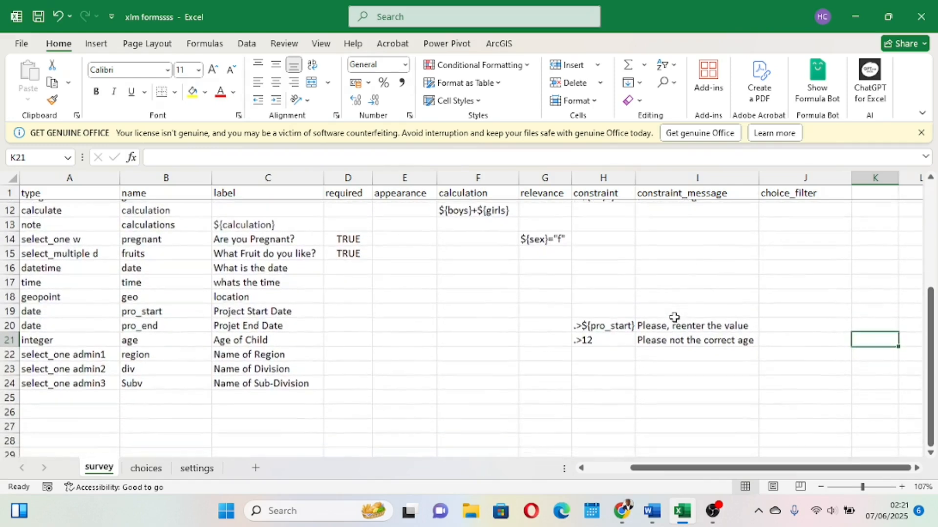
scroll(399, 385, "down", 1)
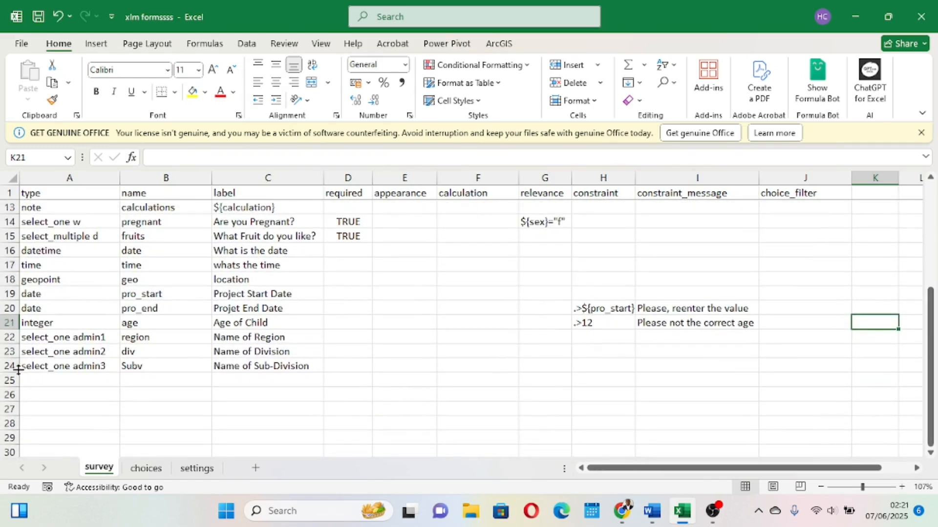
left_click(4, 381)
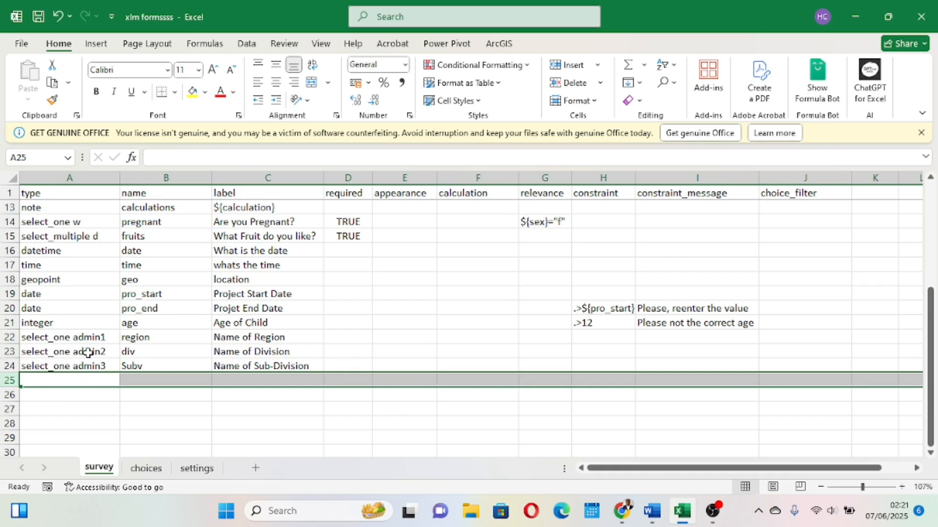
left_click(9, 352)
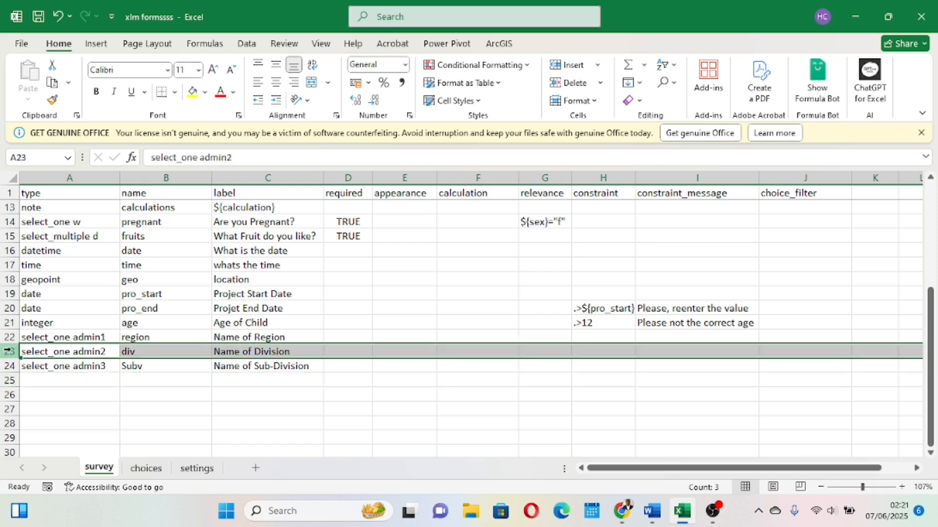
left_click(795, 352)
scroll(796, 352, "up", 1, "ctrl")
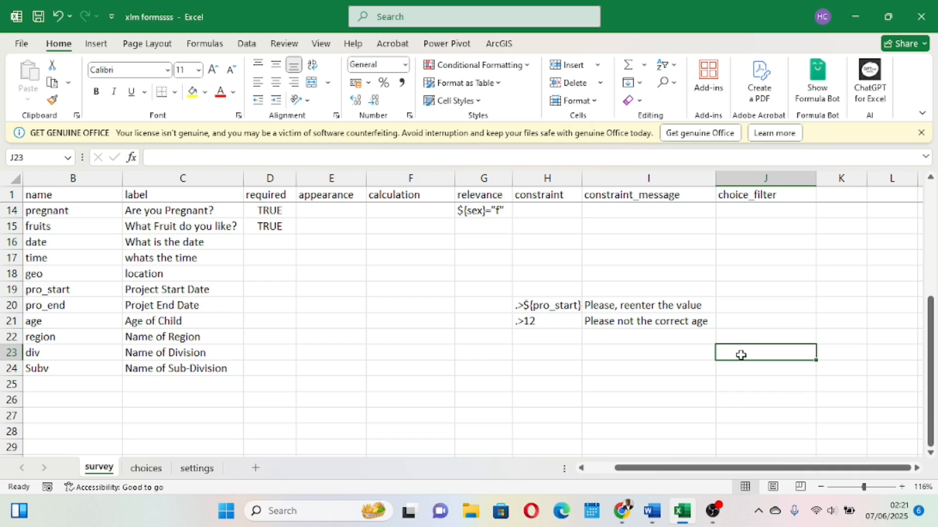
type("admin_1=")
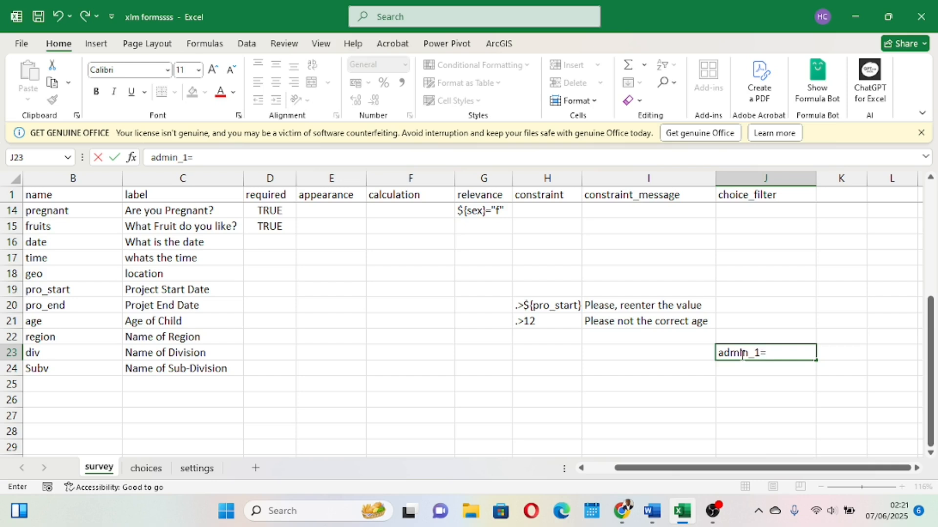
type("${region")
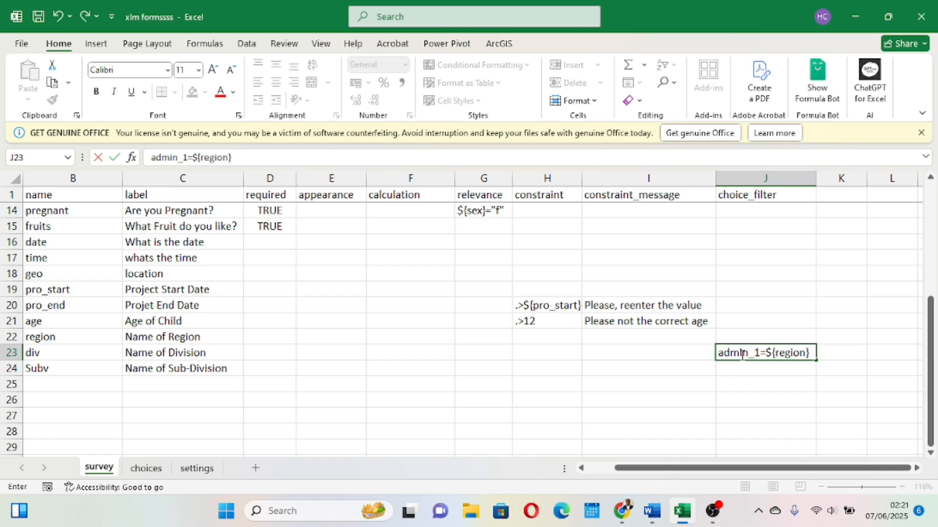
left_click(700, 381)
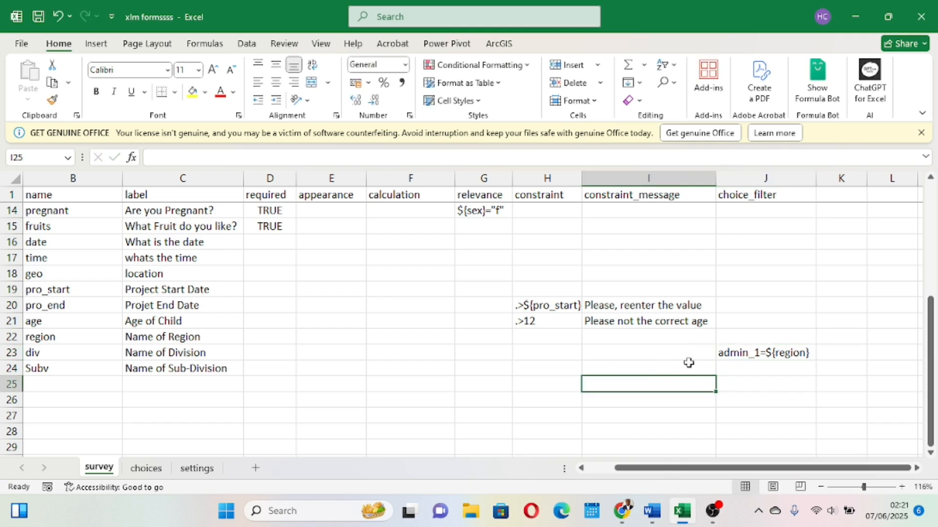
left_click(746, 354)
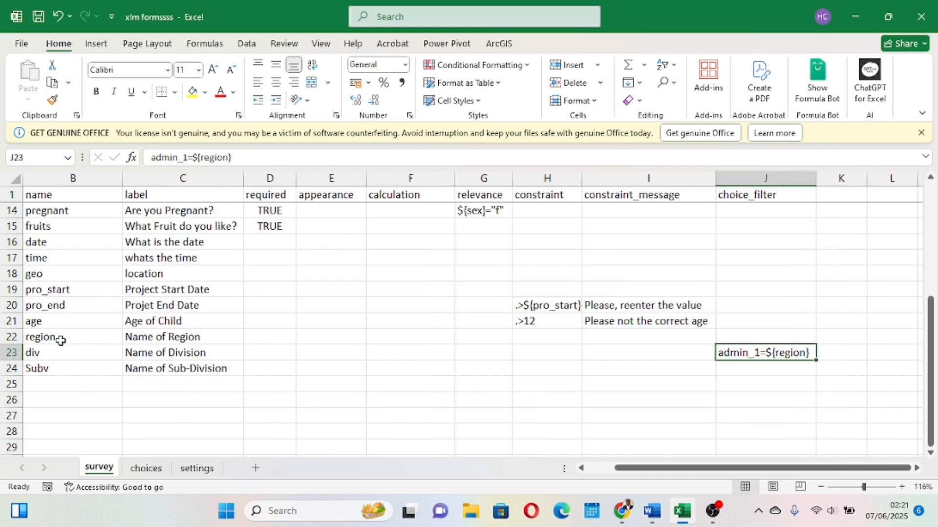
Enter the filter admin_2=${div} in the choice_filter cell of the Subv (Name of Sub-Division) row.
scroll(53, 332, "left", 2)
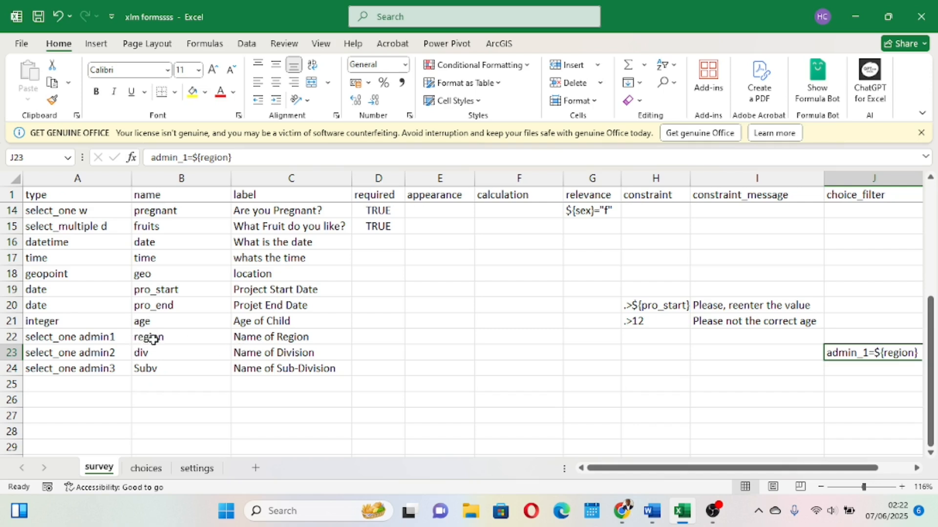
scroll(153, 339, "right", 4)
scroll(216, 337, "left", 3)
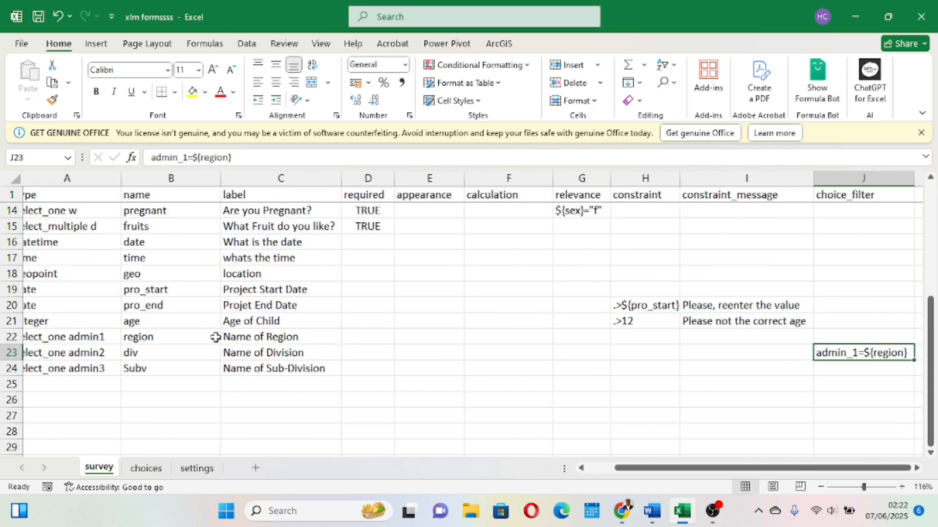
left_click(5, 352)
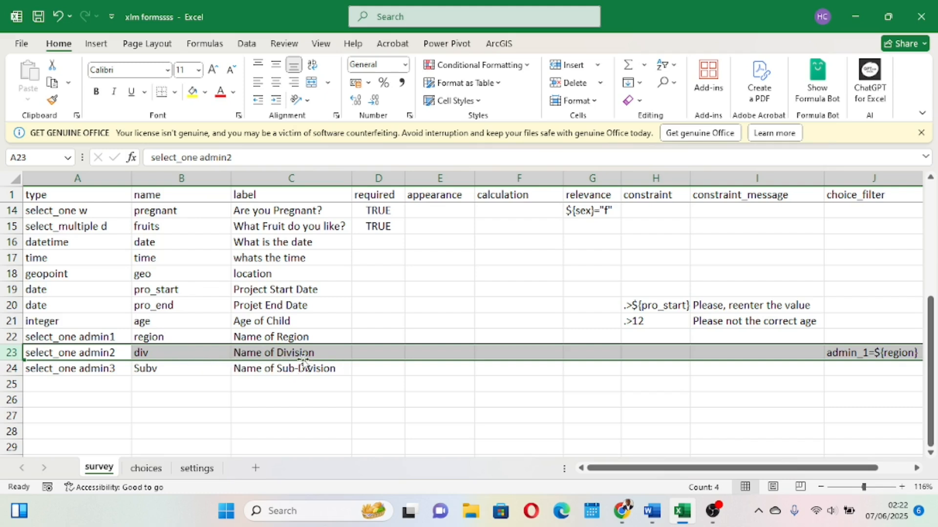
scroll(335, 362, "right", 2)
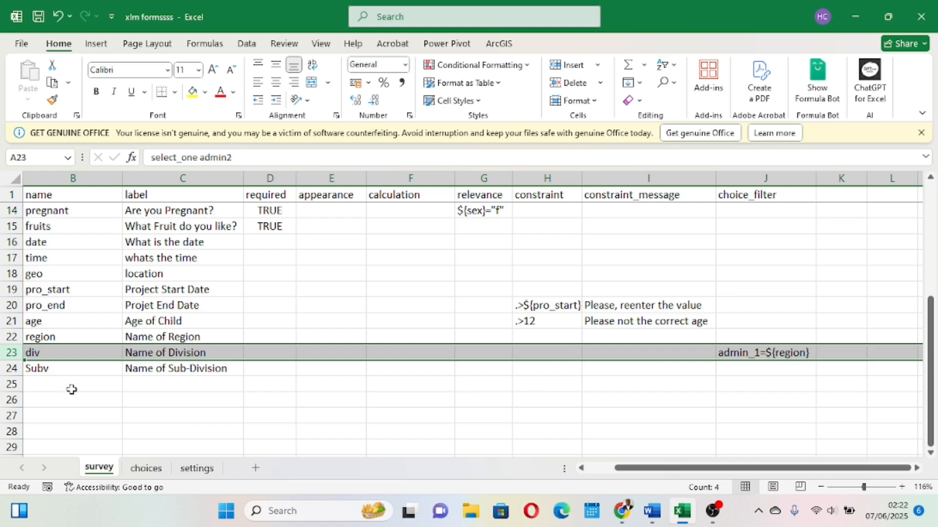
left_click(8, 368)
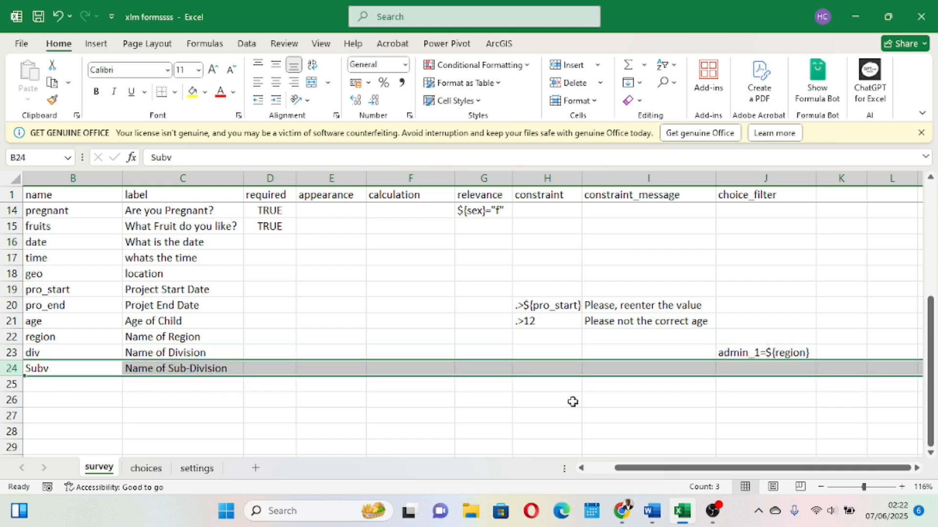
left_click(732, 369)
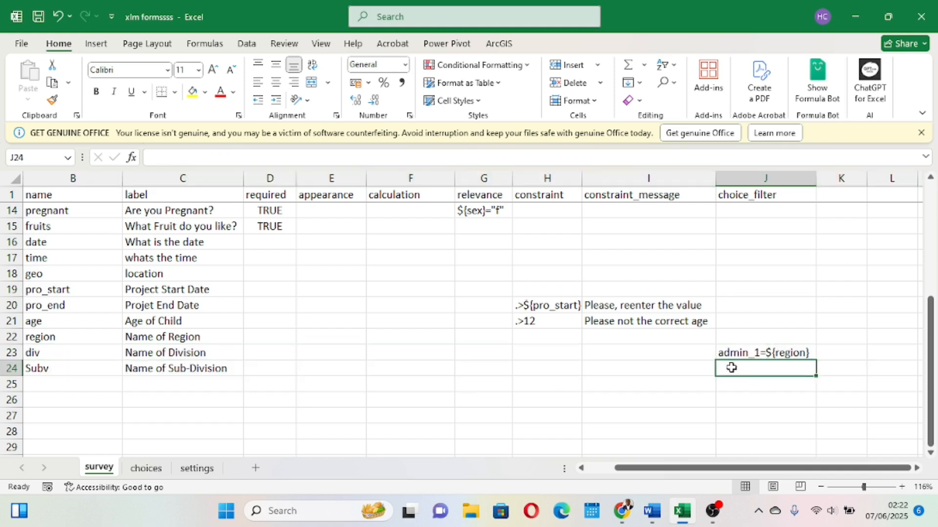
type("admin_")
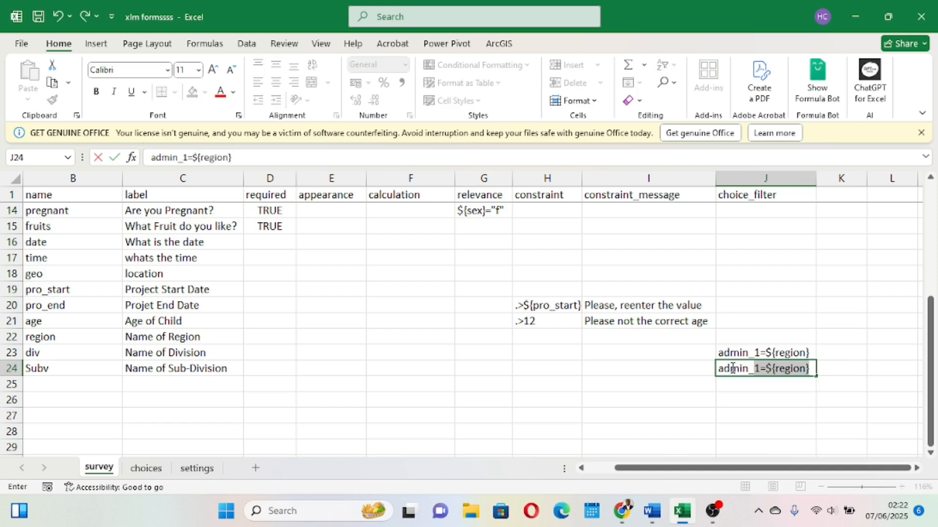
type("2")
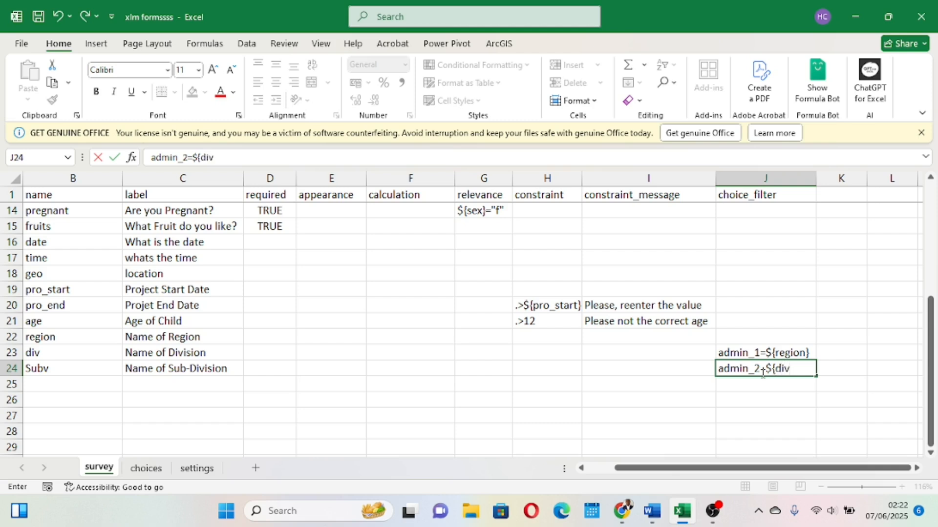
left_click(888, 317)
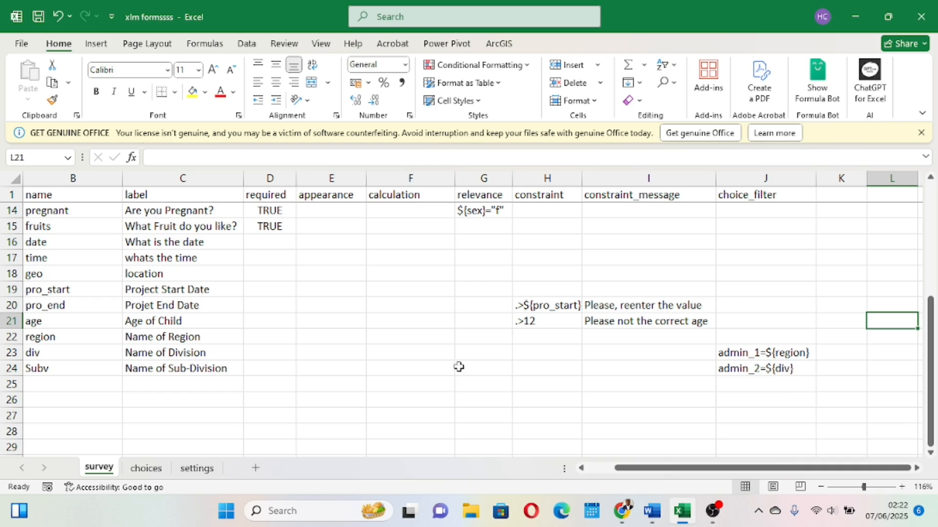
Review the type rows of the region, division and sub-division questions and save the workbook.
scroll(214, 360, "left", 2)
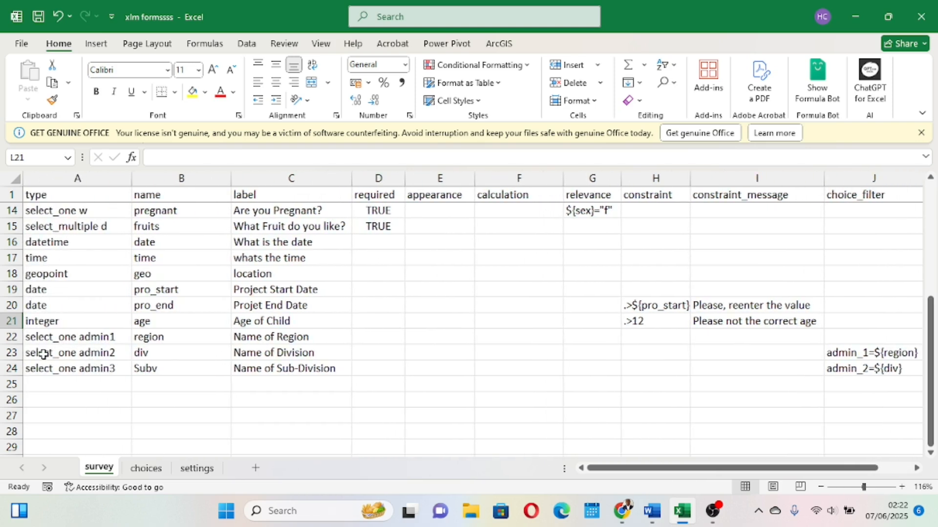
left_click(12, 352)
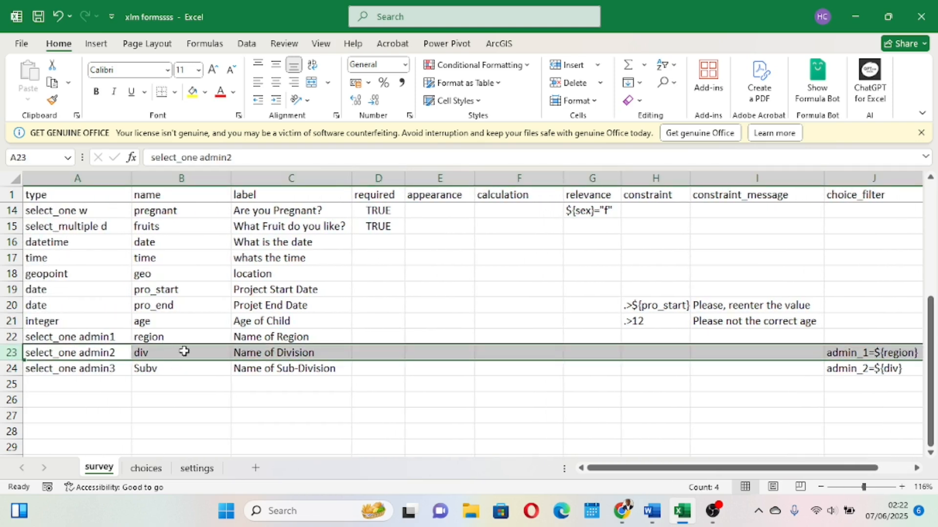
scroll(184, 351, "right", 2)
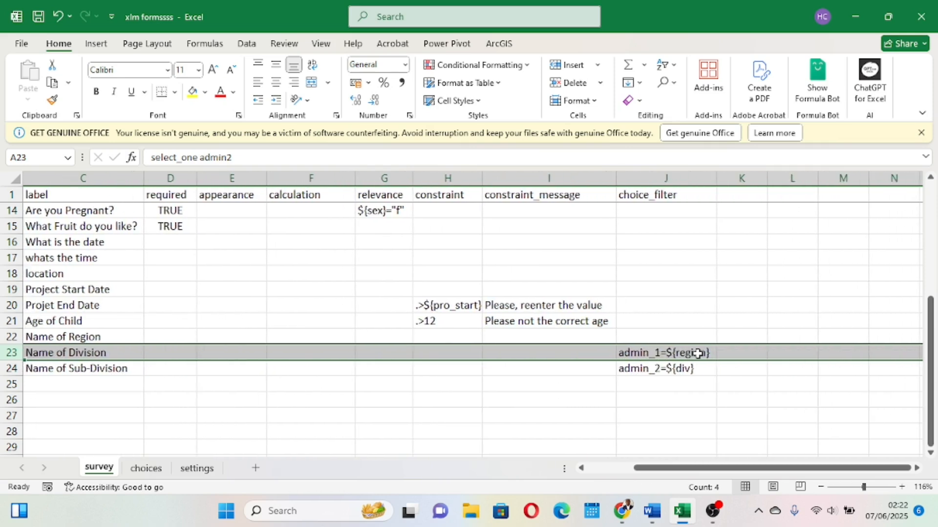
left_click(630, 369)
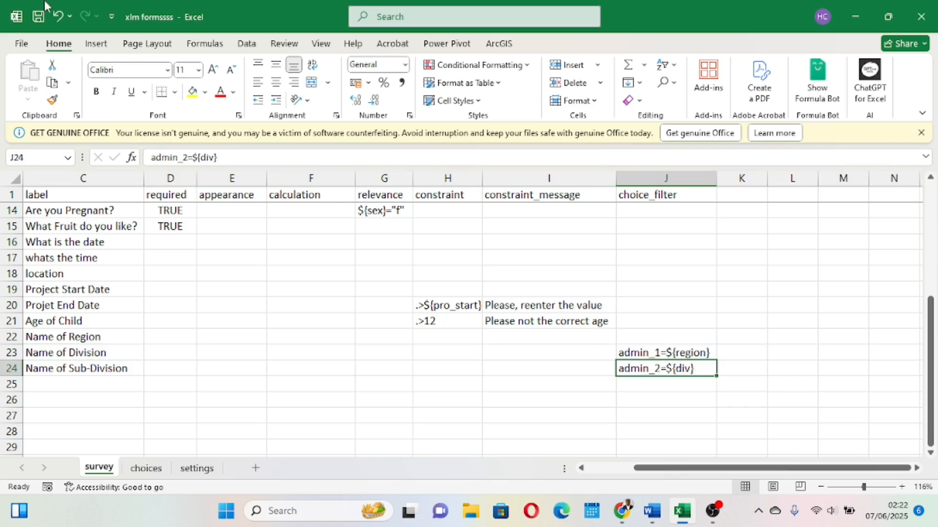
left_click(42, 19)
Add an admin_1 column header in column D of the choices sheet.
left_click(139, 468)
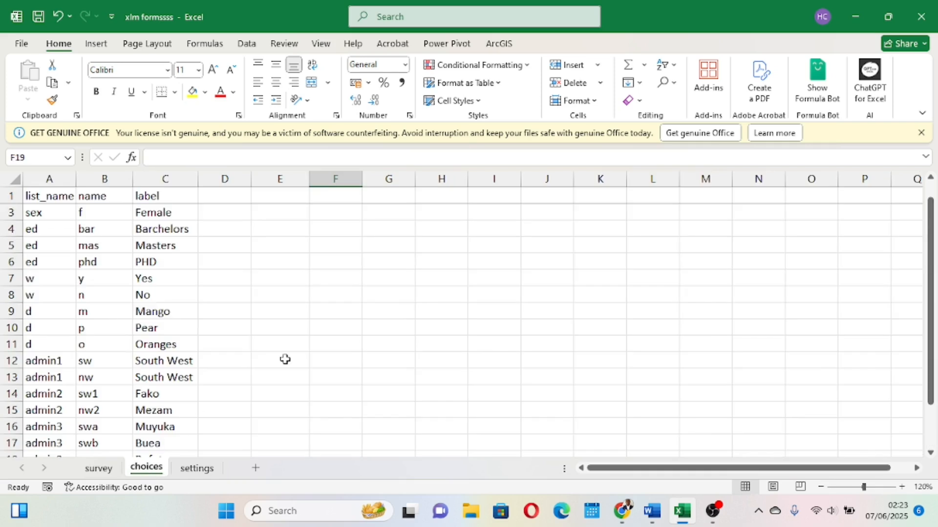
left_click(222, 193)
left_click(222, 179)
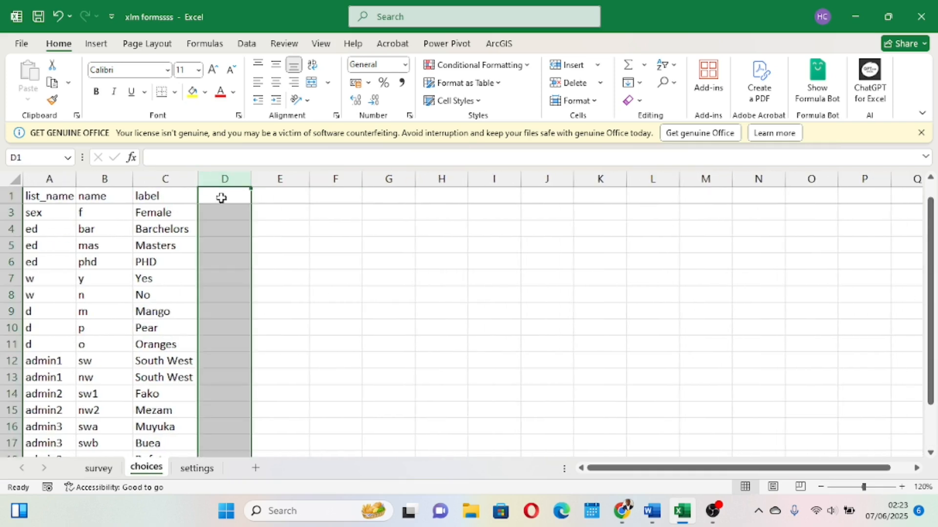
left_click(222, 197)
type("admin")
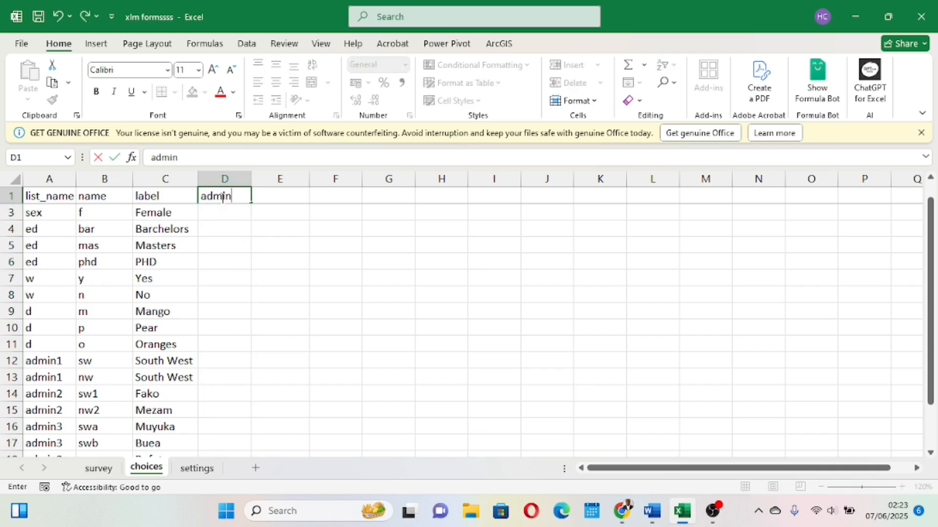
type("_1")
left_click(367, 311)
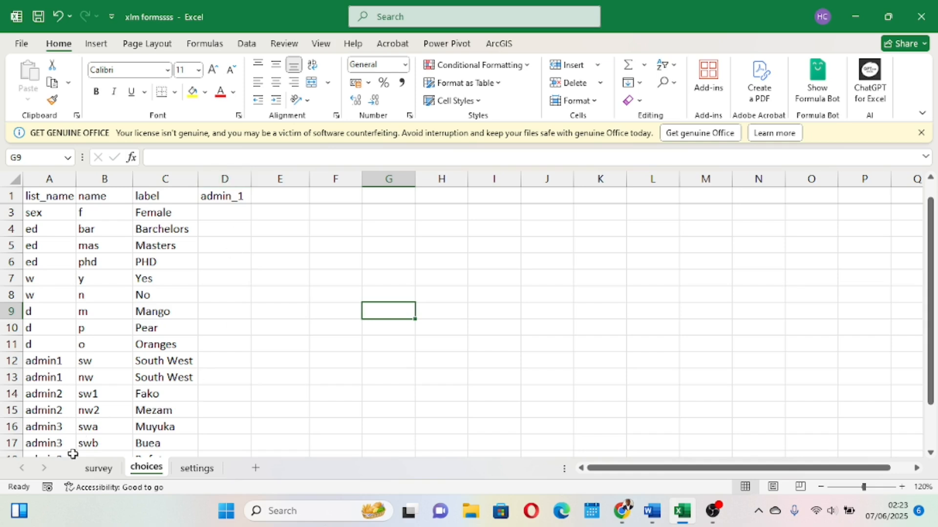
Enter sw in the admin_1 column for the Fako (sw1) choice row.
left_click(94, 469)
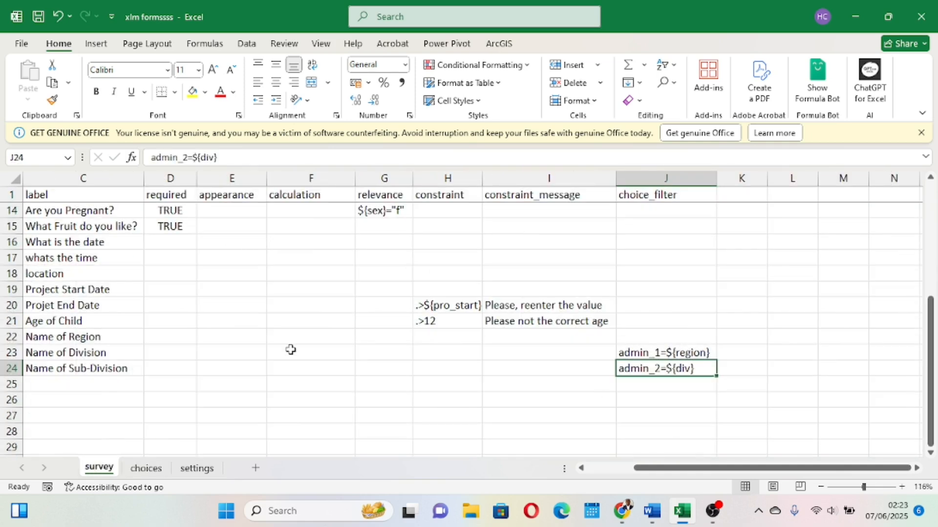
left_click(146, 469)
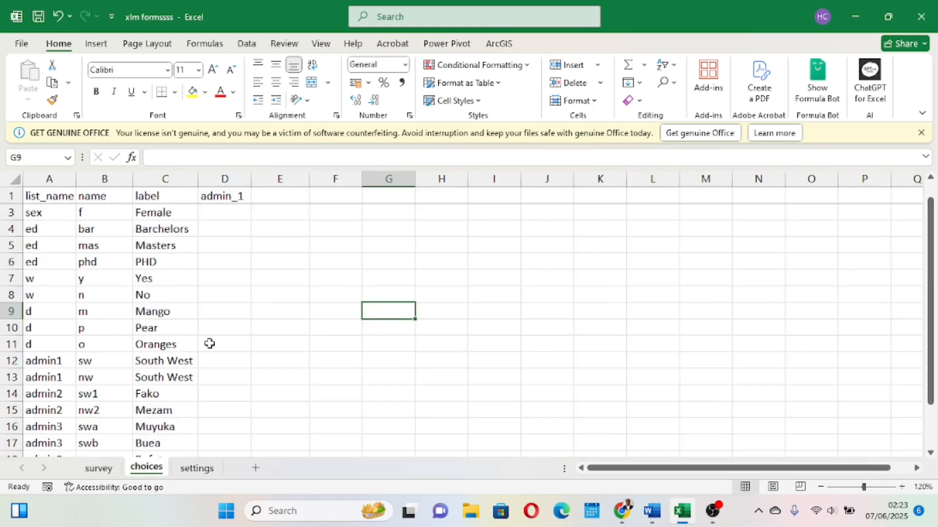
scroll(249, 325, "down", 2)
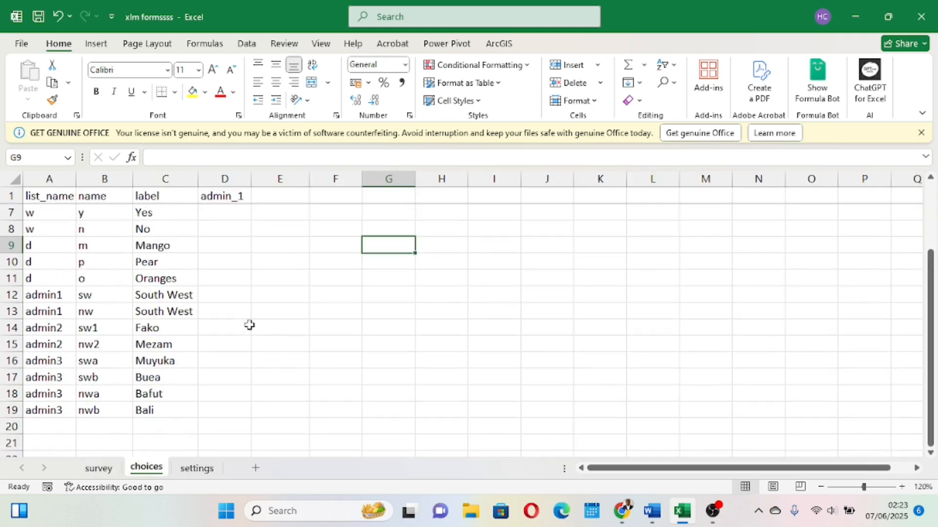
scroll(249, 325, "up", 1)
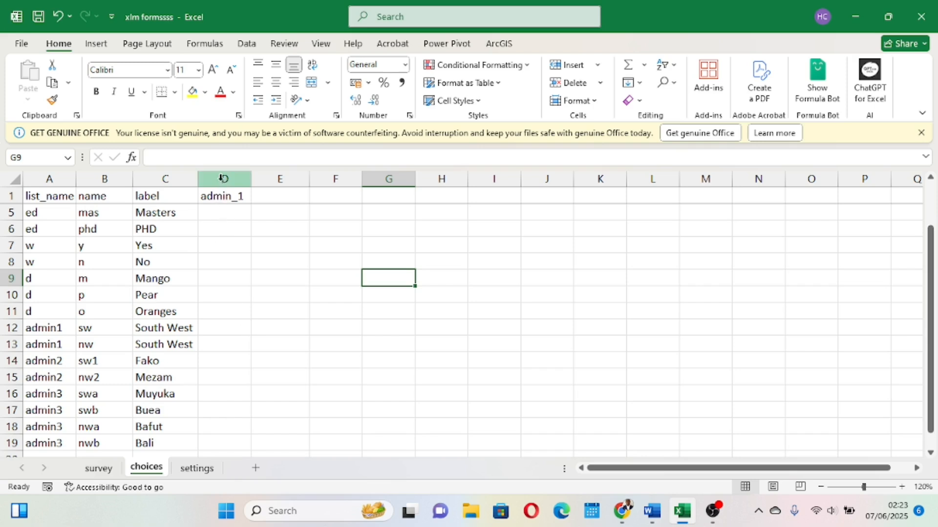
left_click(221, 178)
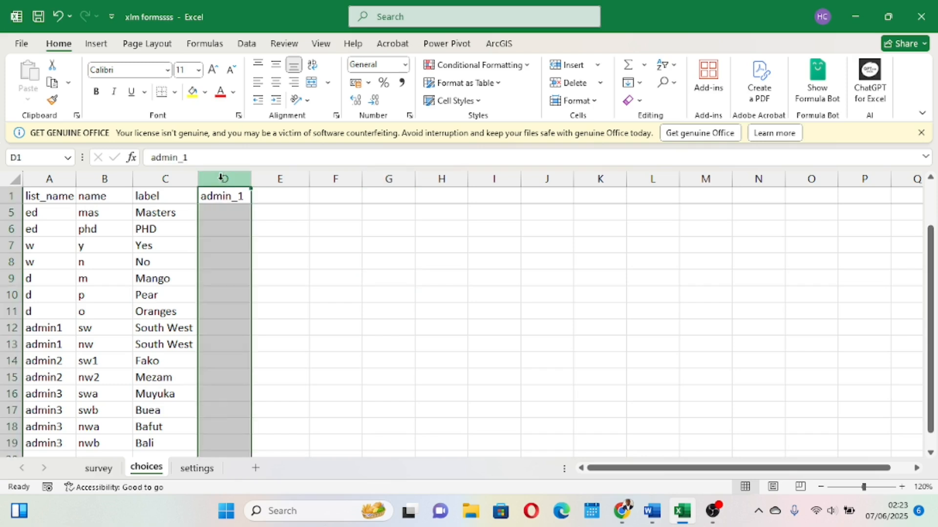
left_click(225, 361)
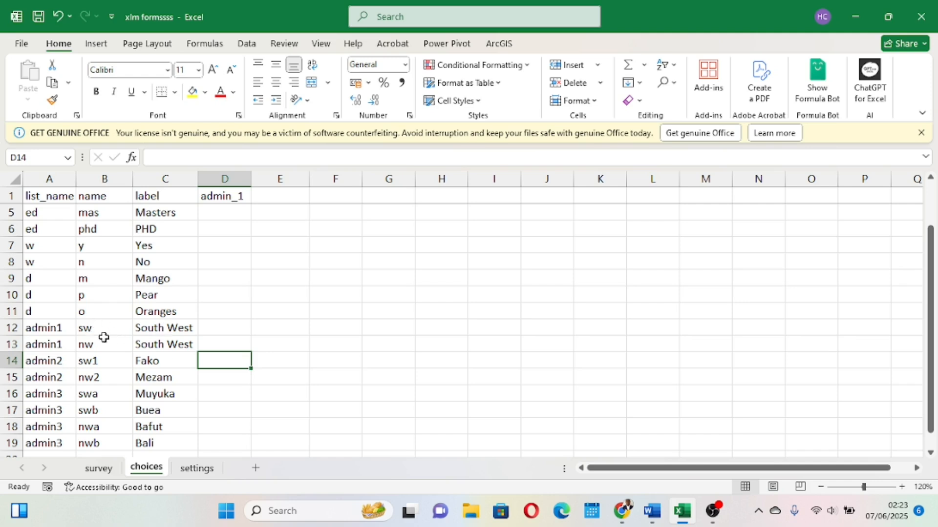
left_click(11, 360)
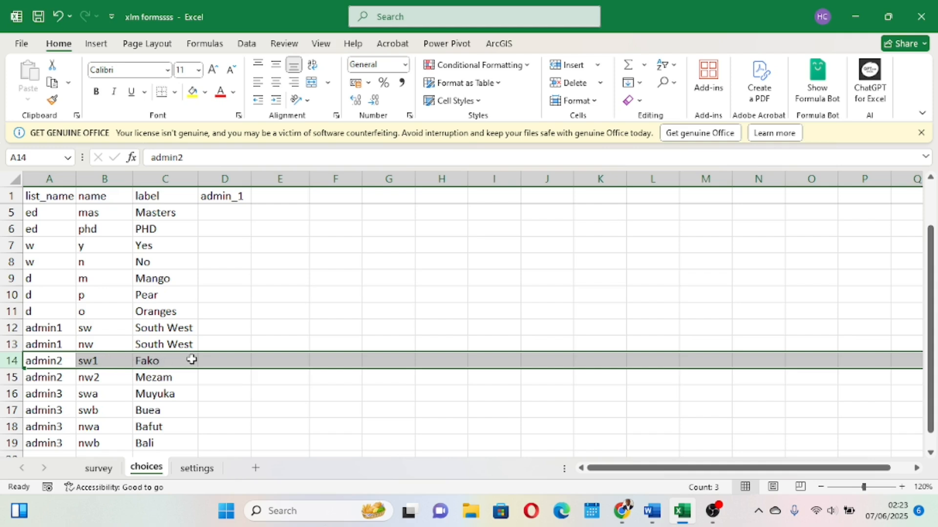
left_click(218, 360)
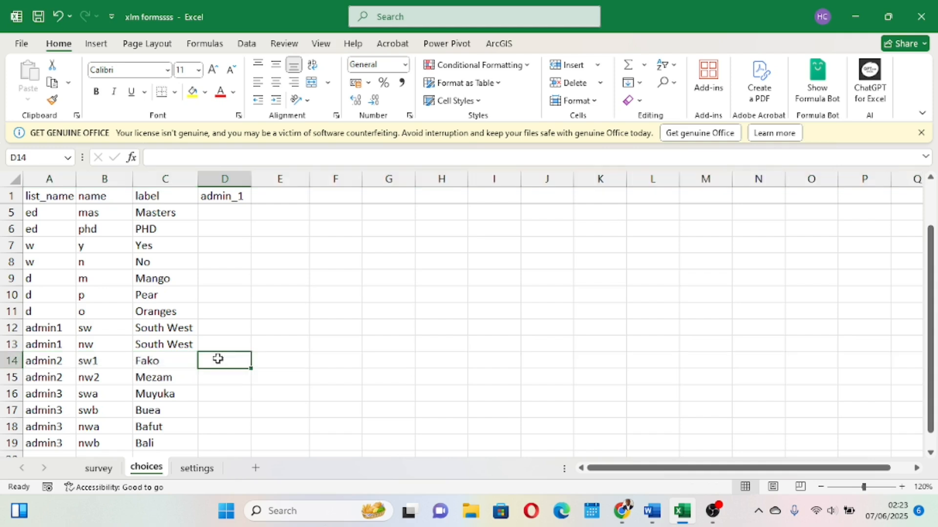
type("sw")
left_click(364, 391)
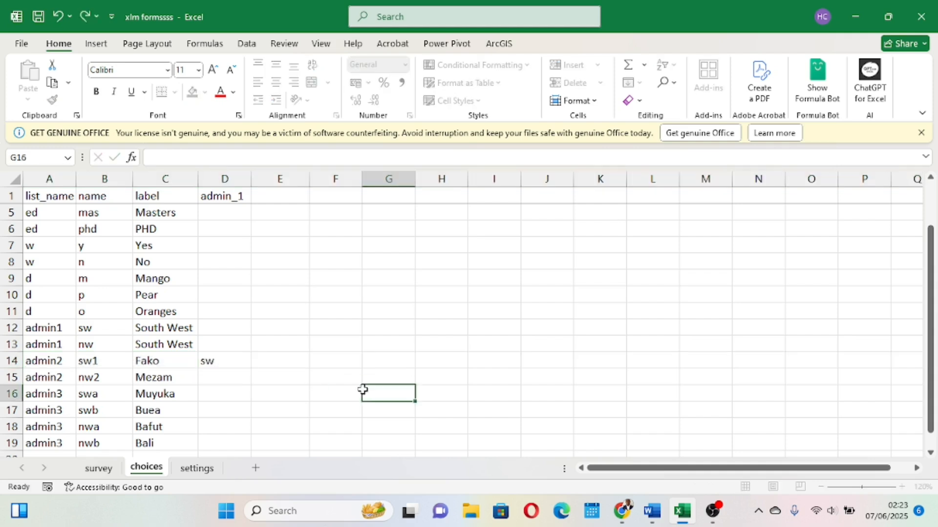
Compare the admin1 region names with the admin2 rows' admin_1 values on the choices sheet.
left_click(91, 332)
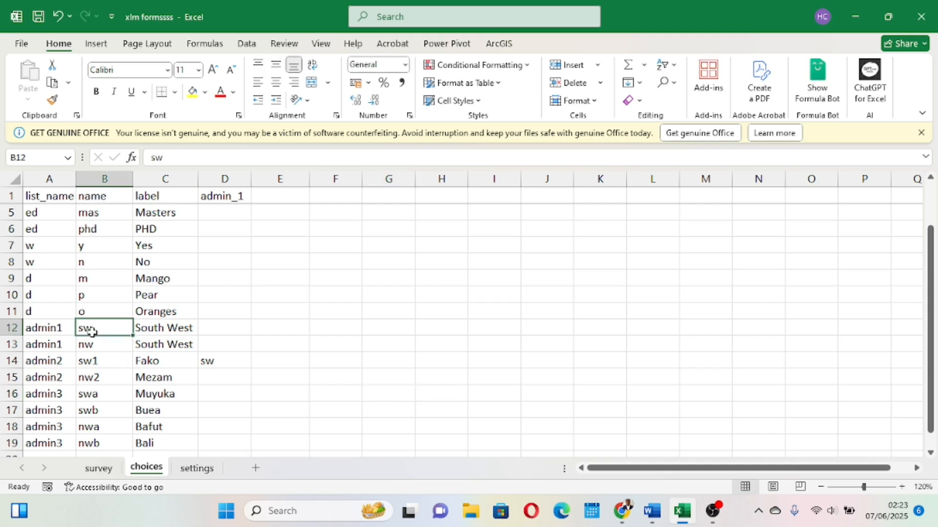
left_click(213, 363)
left_click(90, 329)
left_click(209, 362)
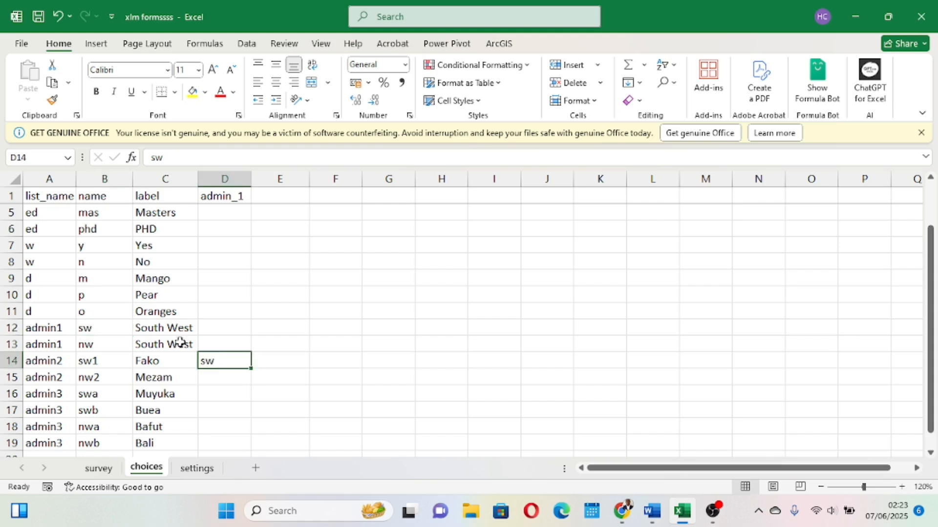
left_click_drag(98, 325, 218, 366)
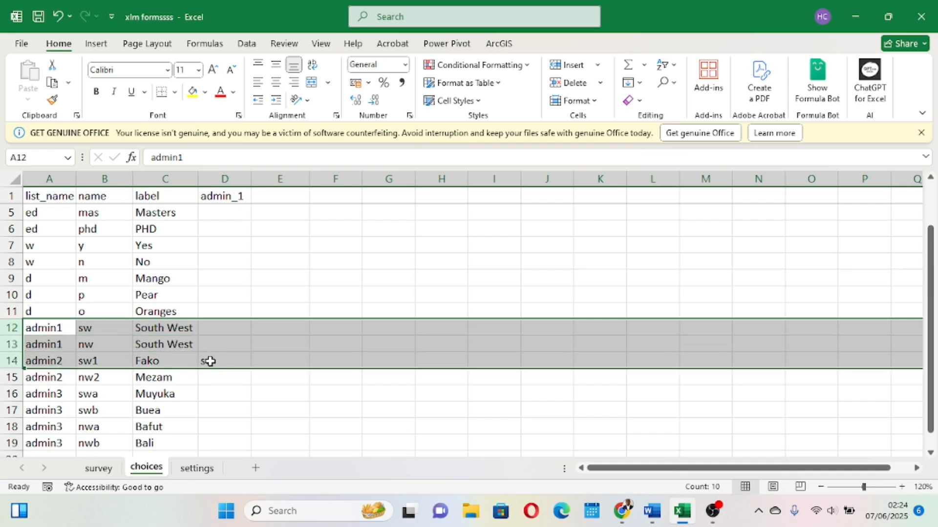
left_click(210, 361)
left_click(14, 361)
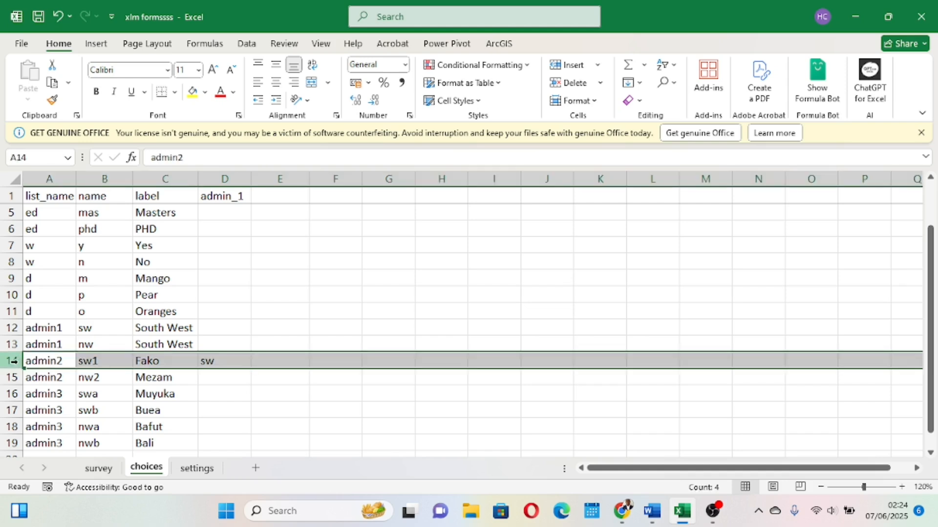
left_click(214, 379)
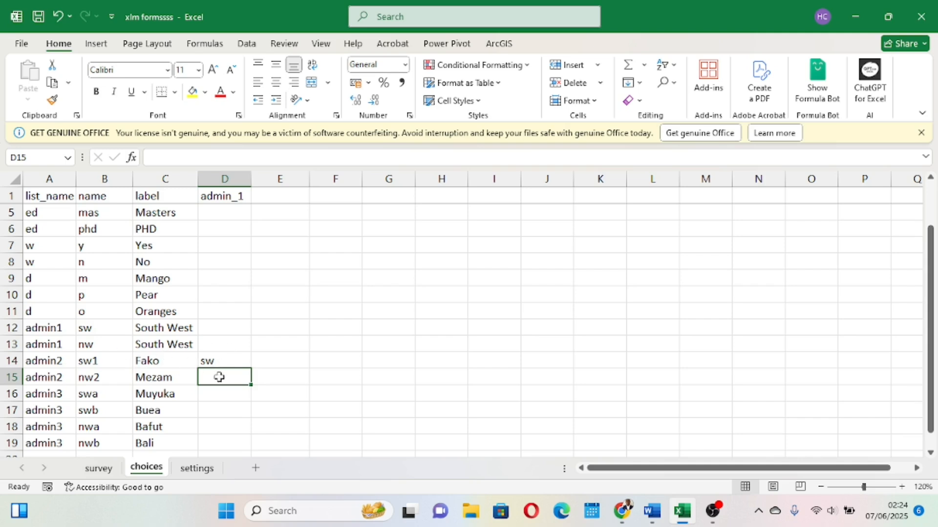
left_click_drag(225, 180, 158, 432)
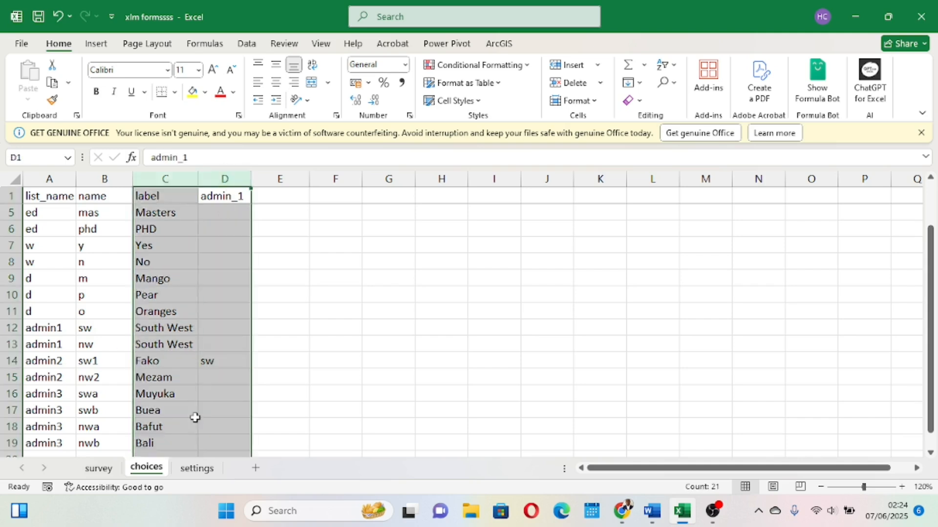
left_click(99, 469)
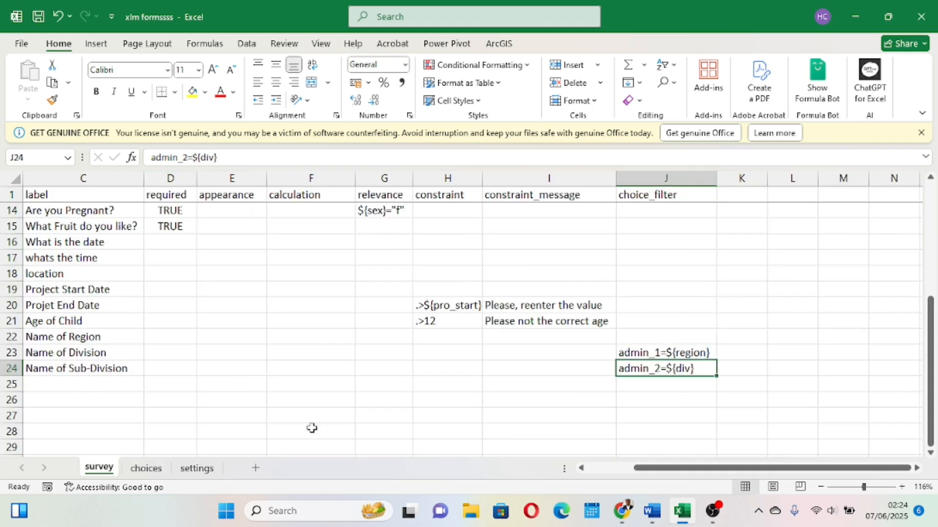
left_click(147, 469)
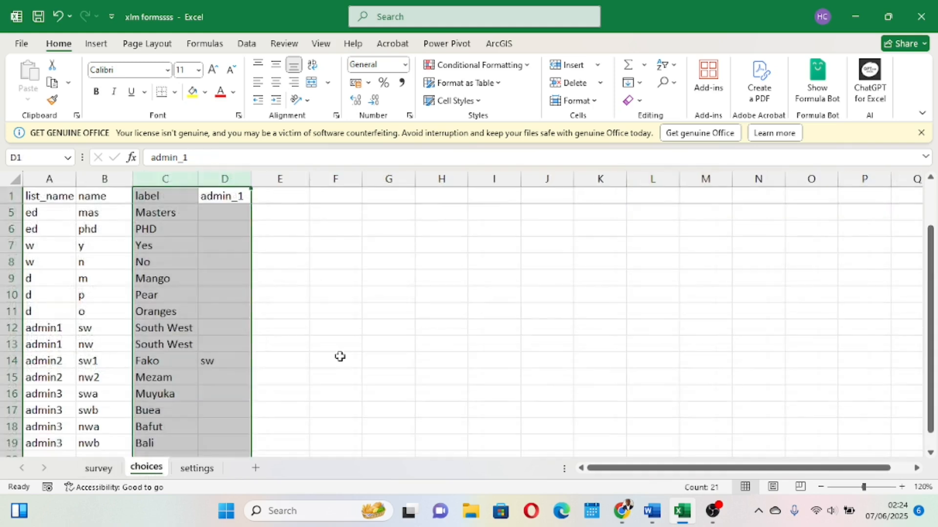
left_click(214, 379)
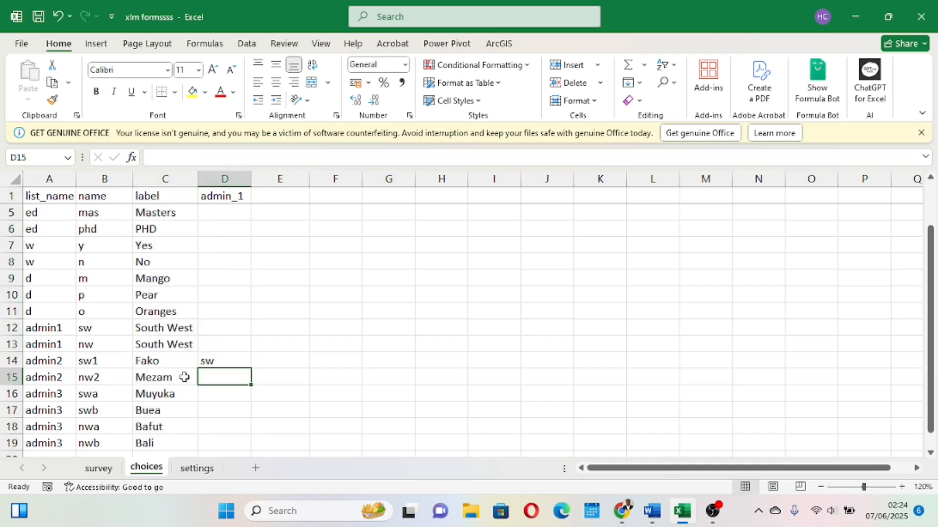
Enter nw in the admin_1 column for the Mezam (nw2) choice row.
left_click(11, 377)
left_click(100, 343)
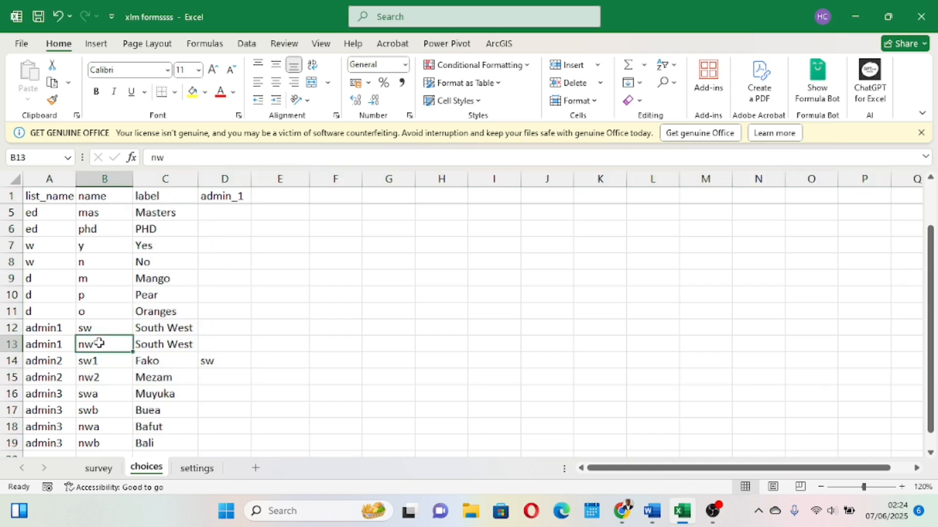
left_click(218, 383)
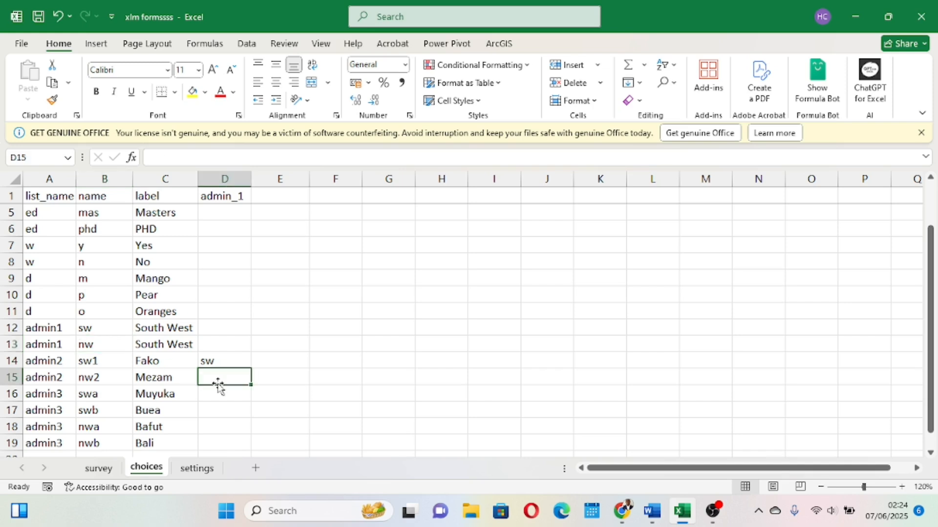
type("nw")
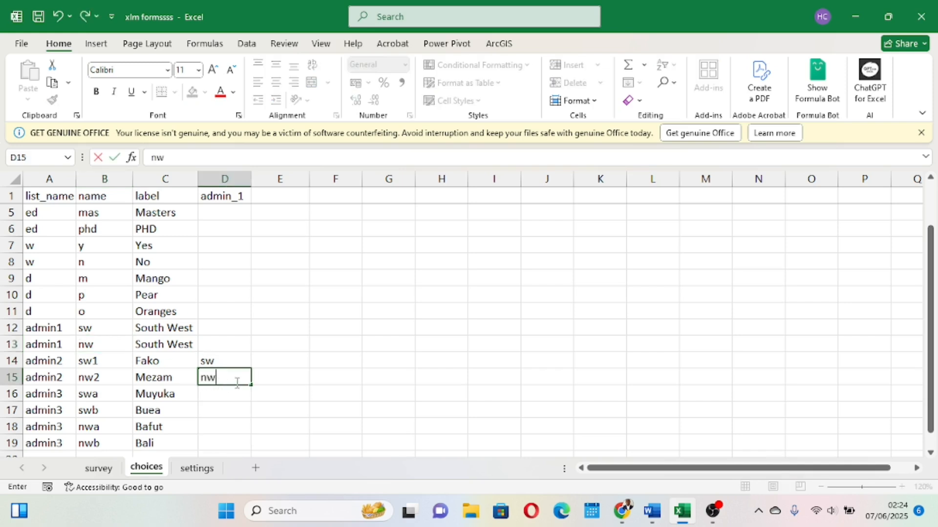
left_click(16, 378)
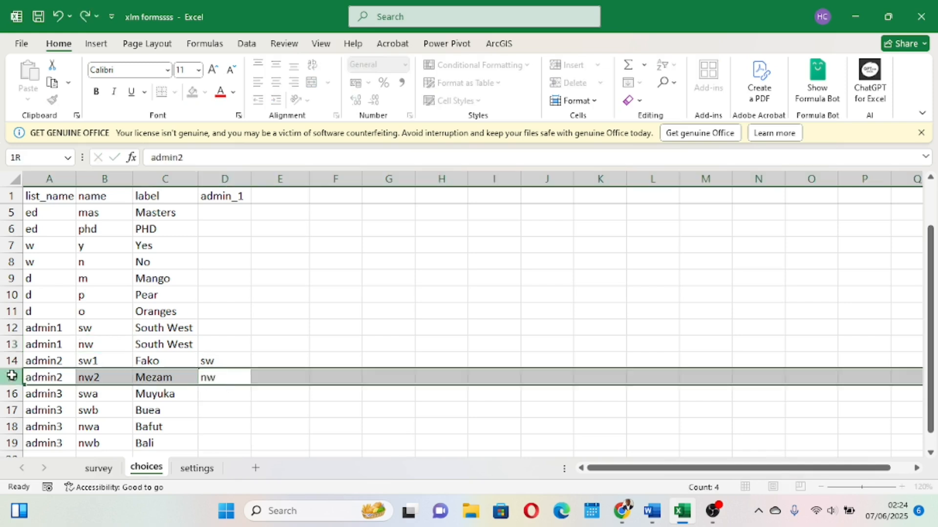
Add an admin_2 column header in column E of the choices sheet.
left_click(246, 346)
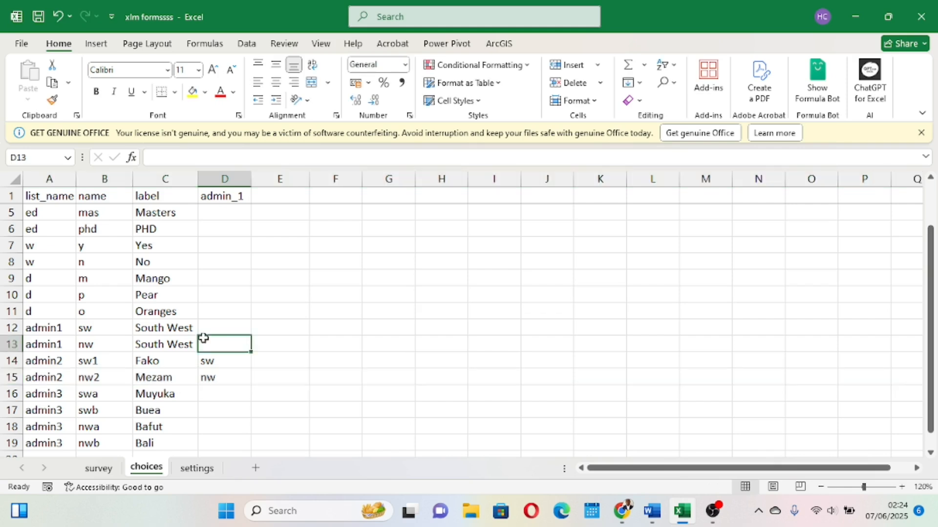
left_click(224, 187)
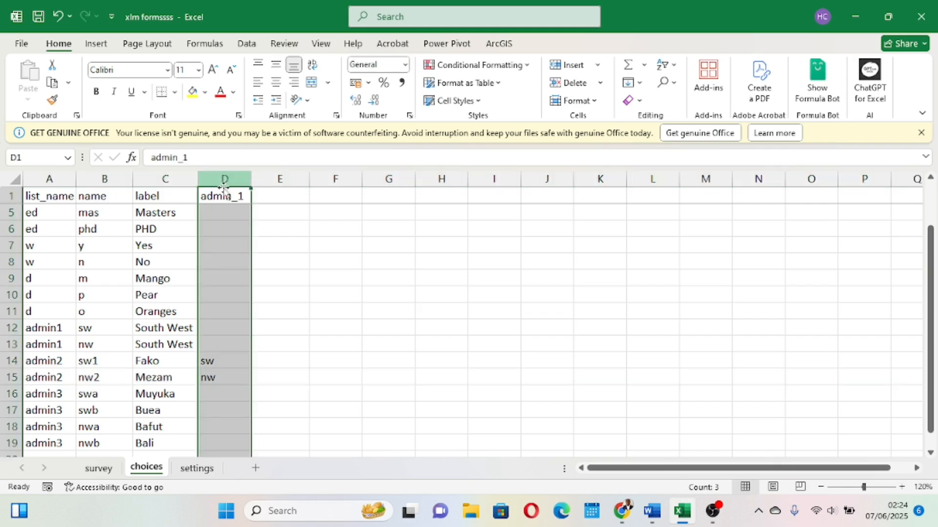
left_click(230, 309)
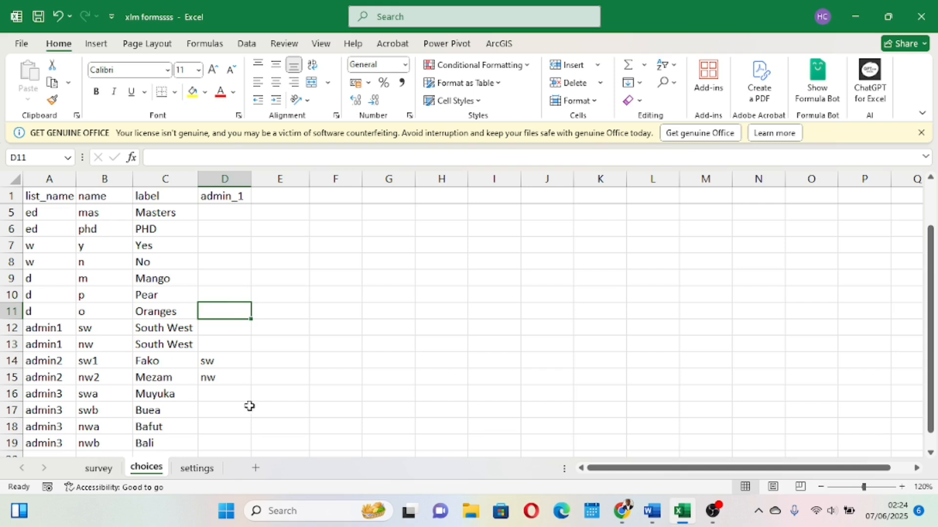
left_click(11, 378)
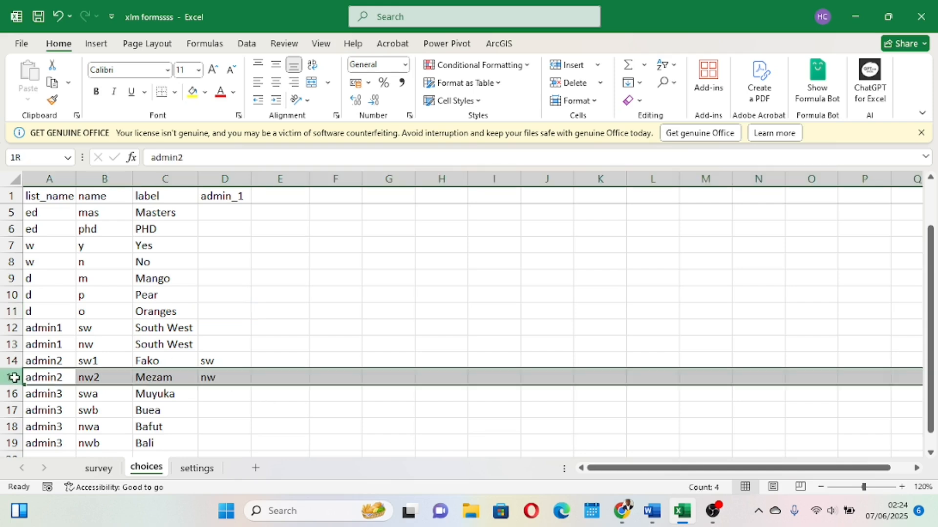
left_click(302, 407)
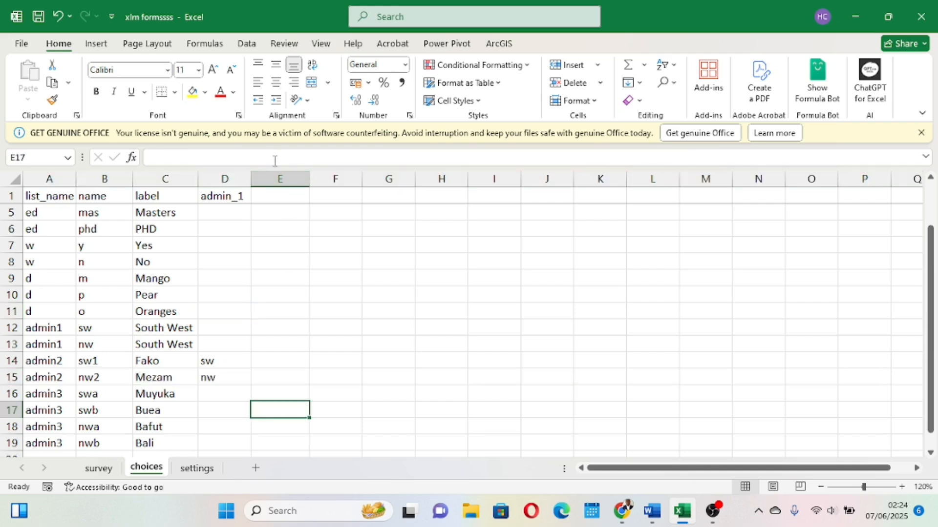
left_click(273, 179)
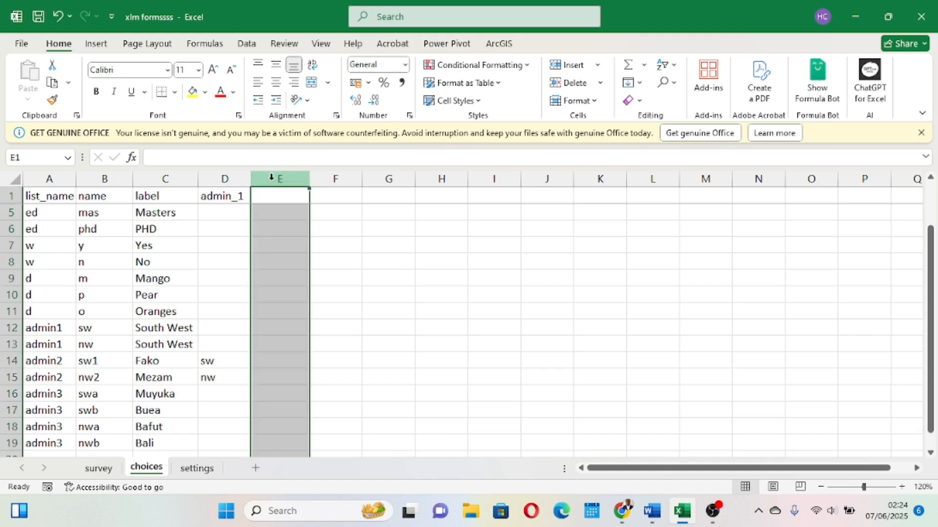
left_click(282, 193)
type("admin_2")
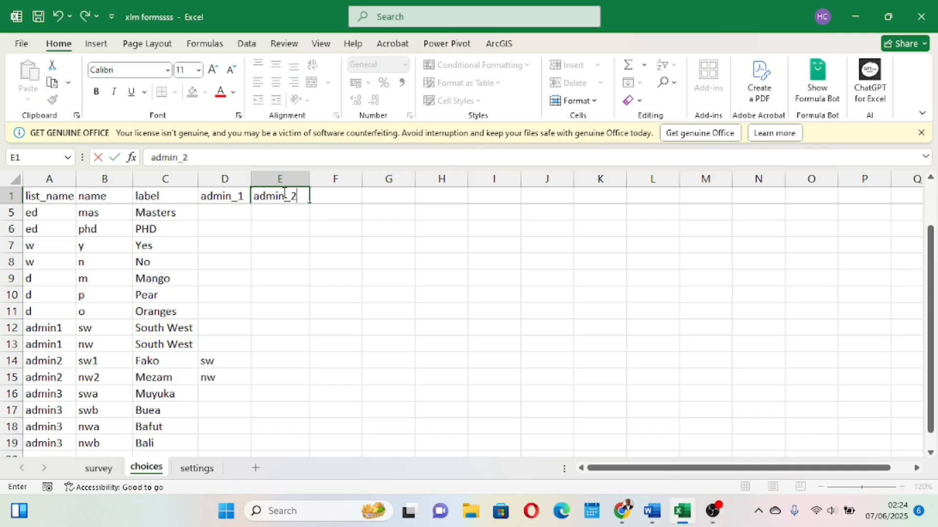
left_click(383, 294)
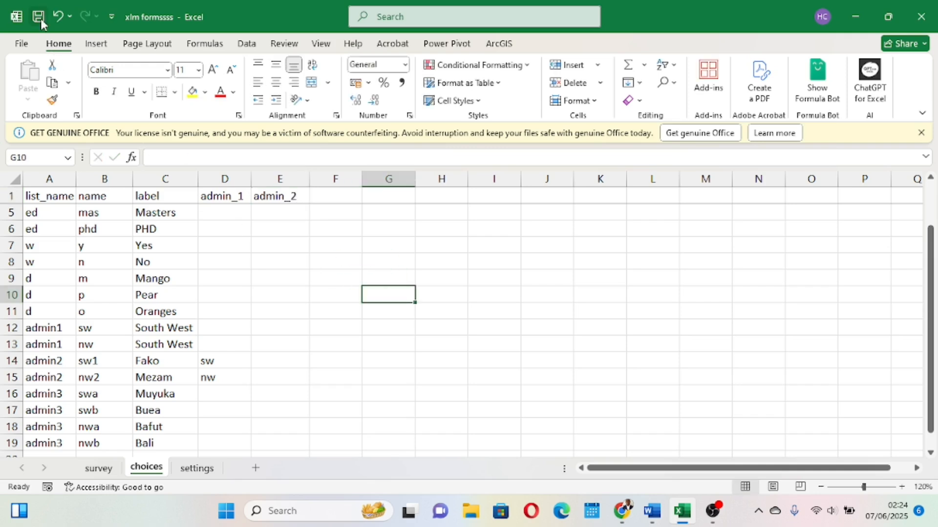
Return to the survey sheet and review the choice_filter expressions for division and sub-division.
left_click(99, 468)
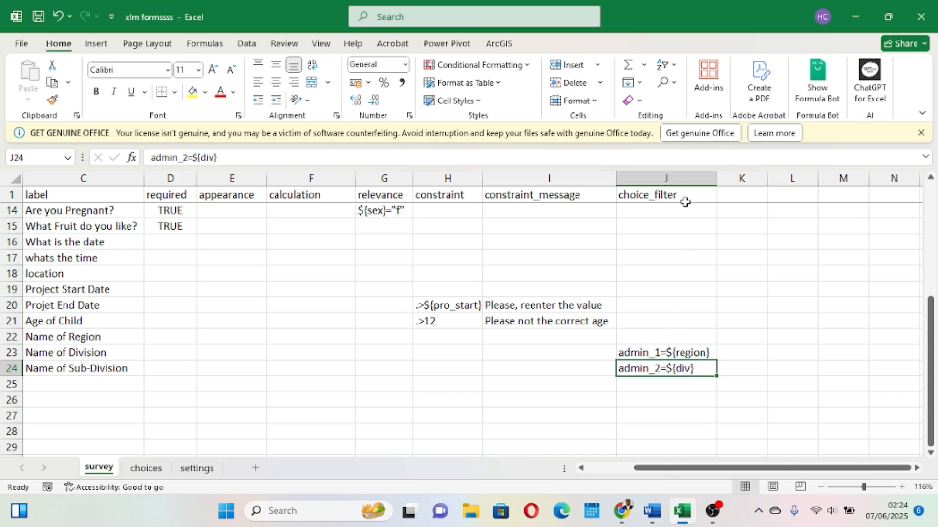
left_click(672, 171)
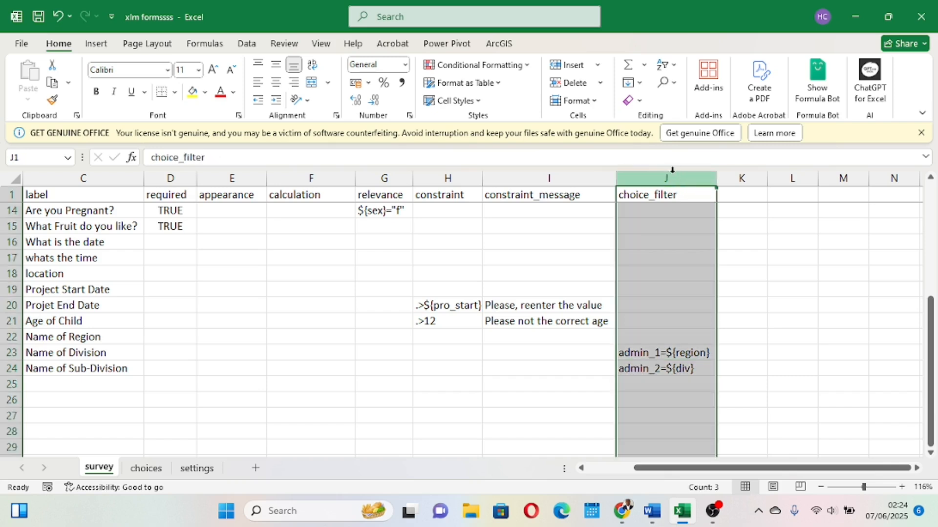
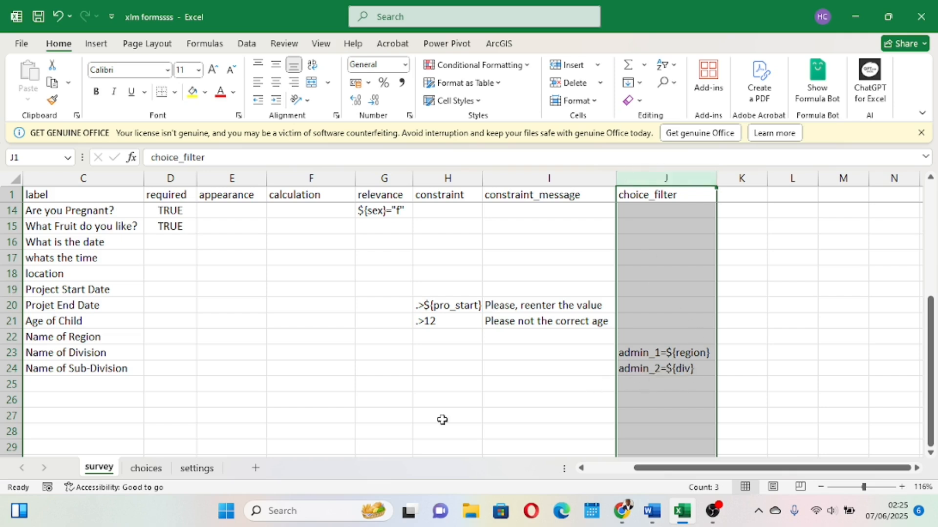
On the choices sheet, enter sw1 in the admin_2 column for the Muyuka and Buea sub-division rows.
left_click(146, 469)
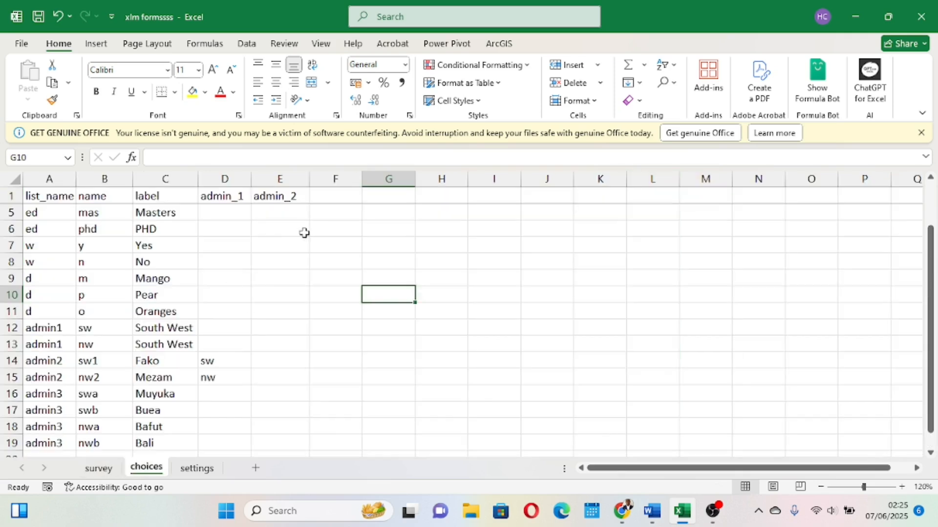
left_click(283, 179)
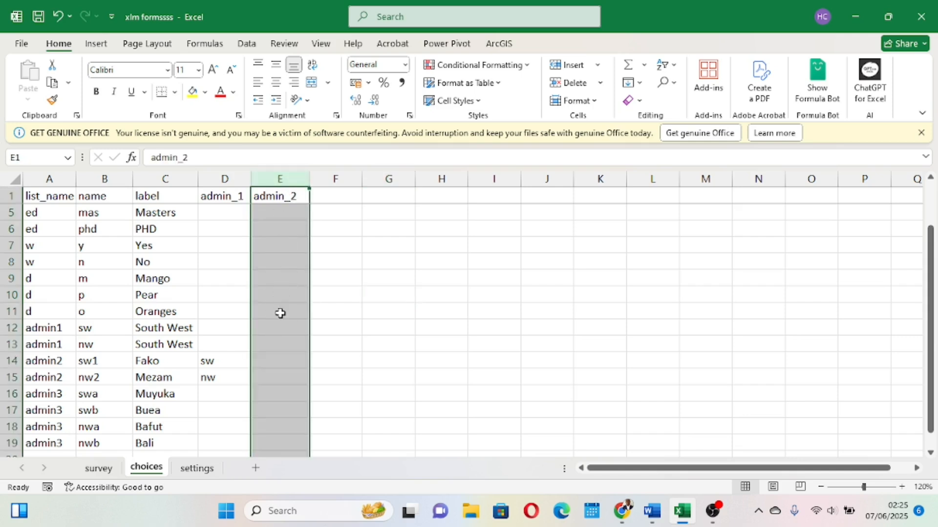
scroll(279, 314, "down", 1)
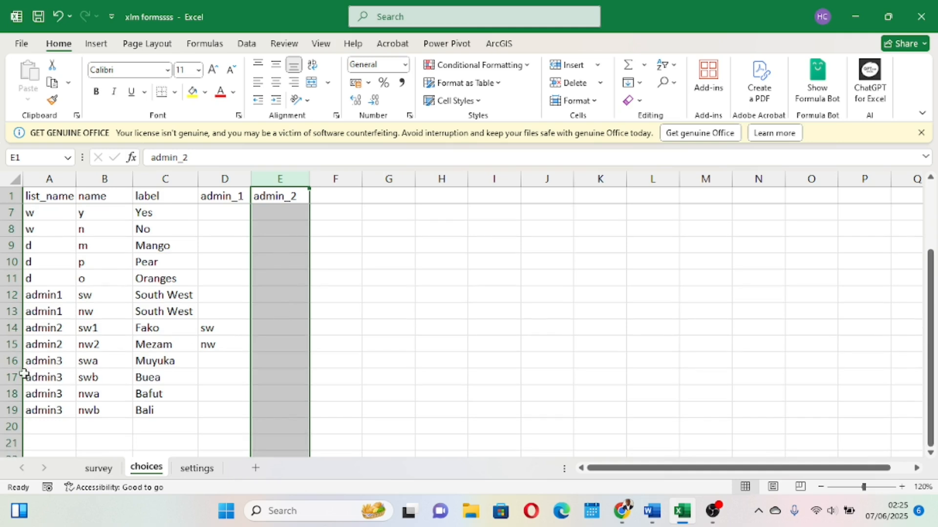
left_click(9, 361)
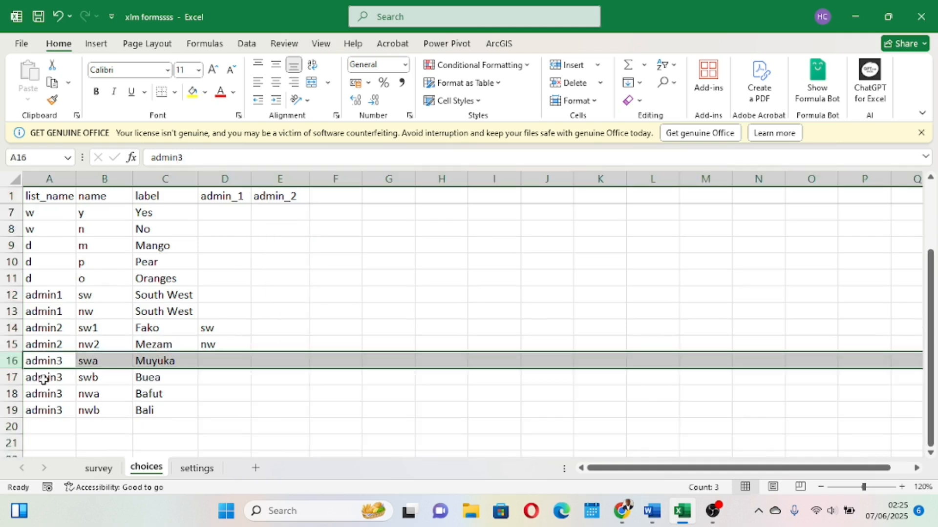
left_click(11, 378)
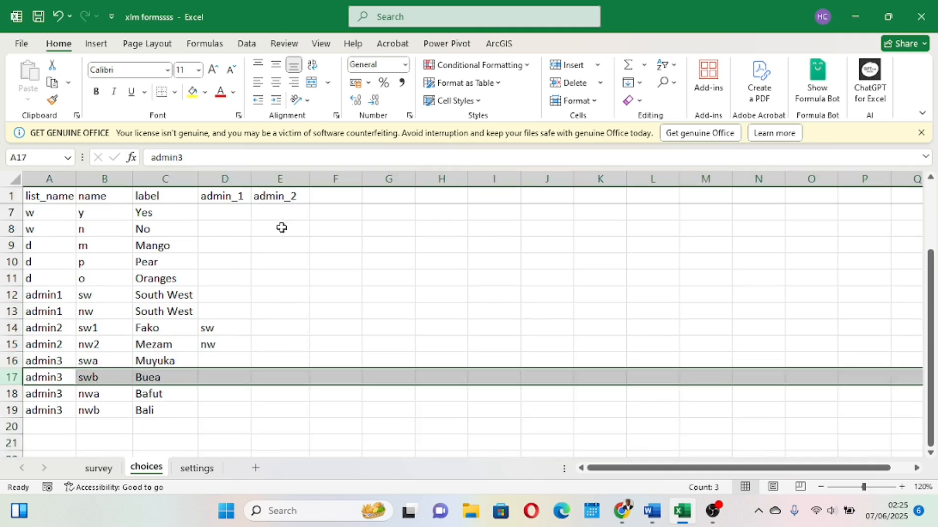
left_click(279, 176)
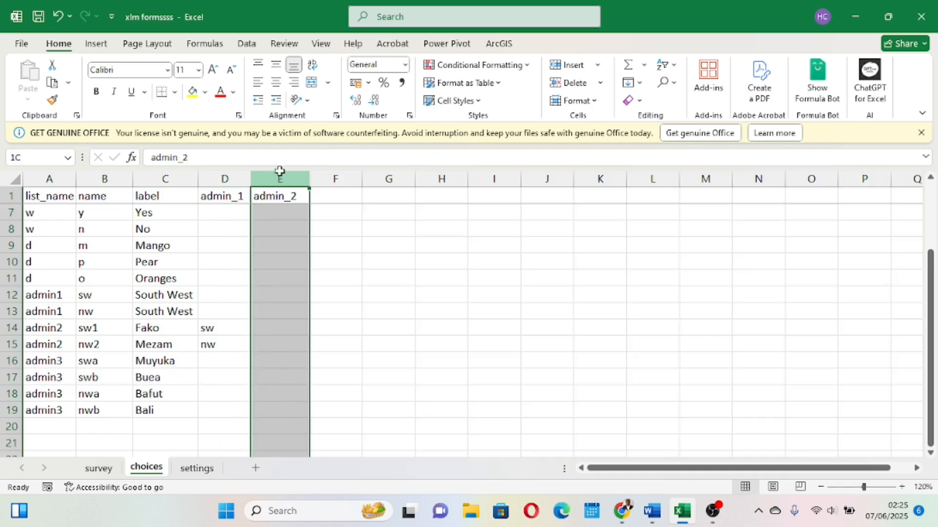
left_click(264, 363)
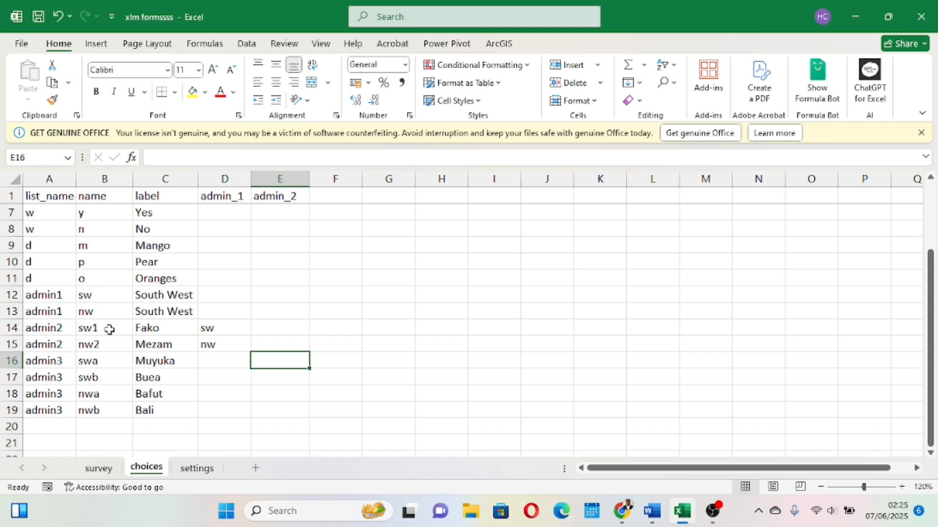
left_click(6, 328)
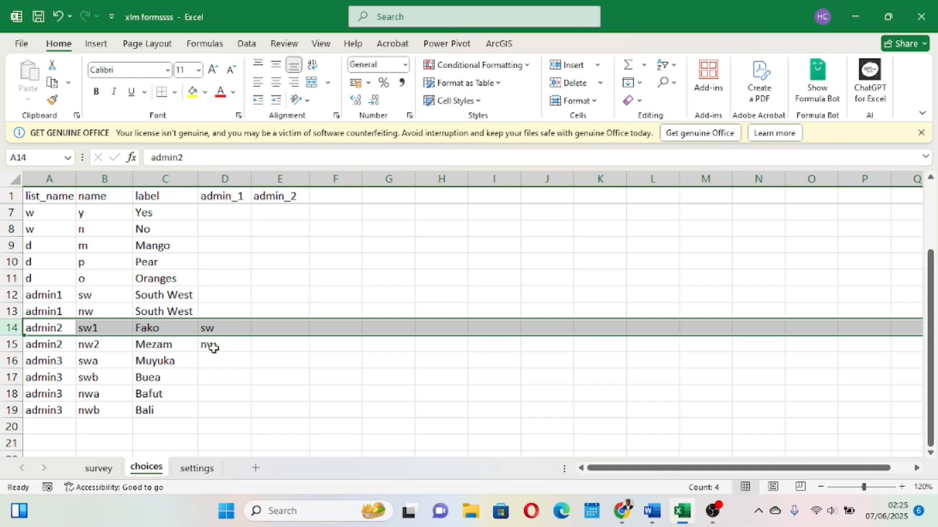
left_click(7, 361)
left_click_drag(11, 370, 10, 372)
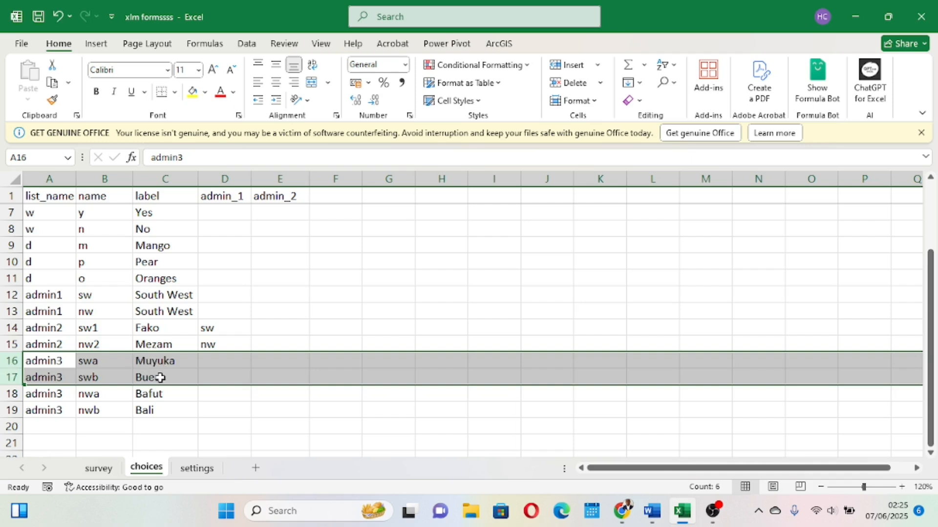
left_click(280, 363)
type("sw")
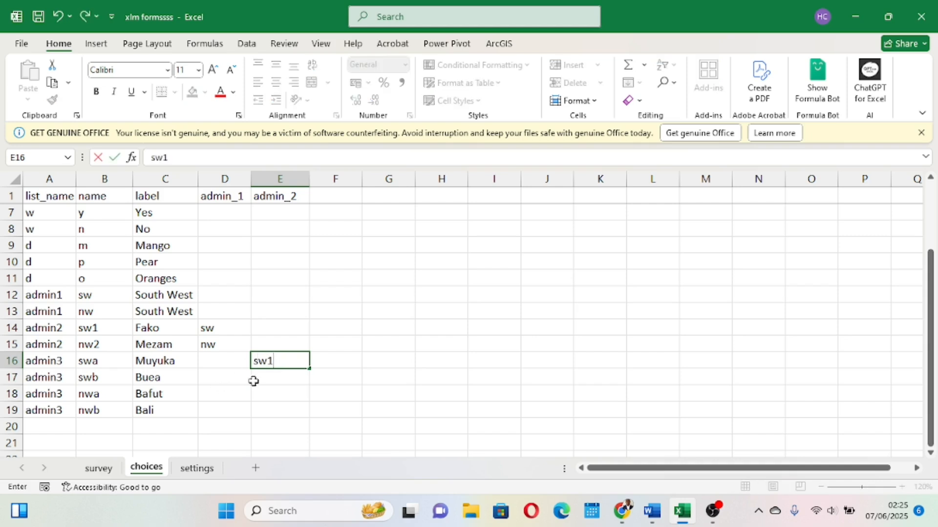
type("1")
left_click(265, 376)
type("s")
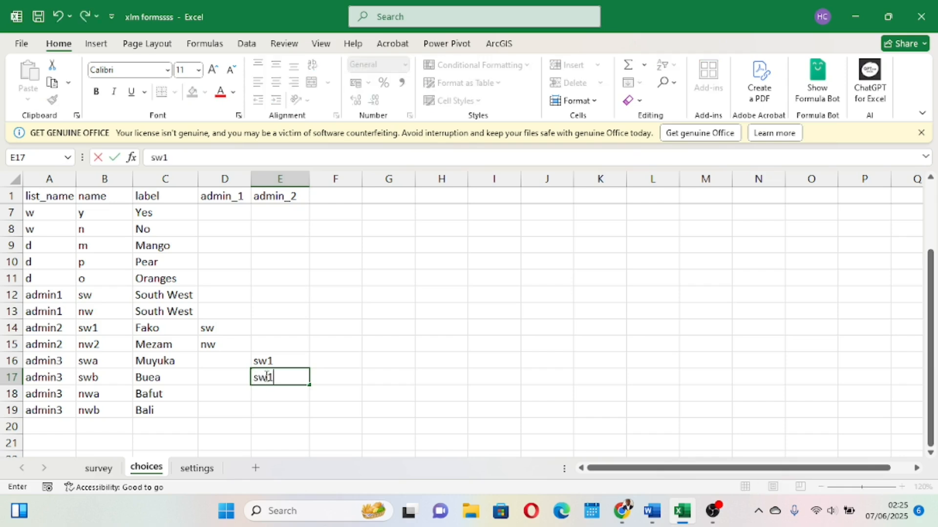
left_click(462, 381)
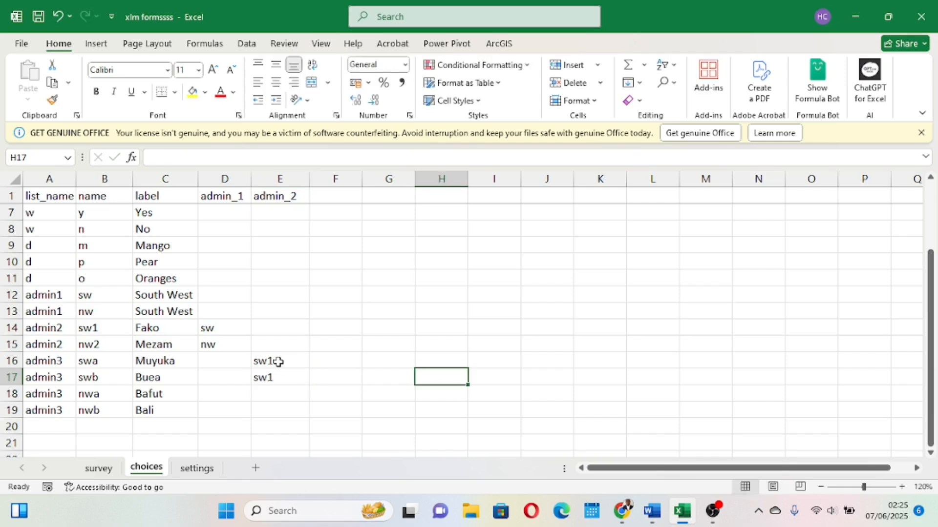
left_click_drag(278, 362, 275, 377)
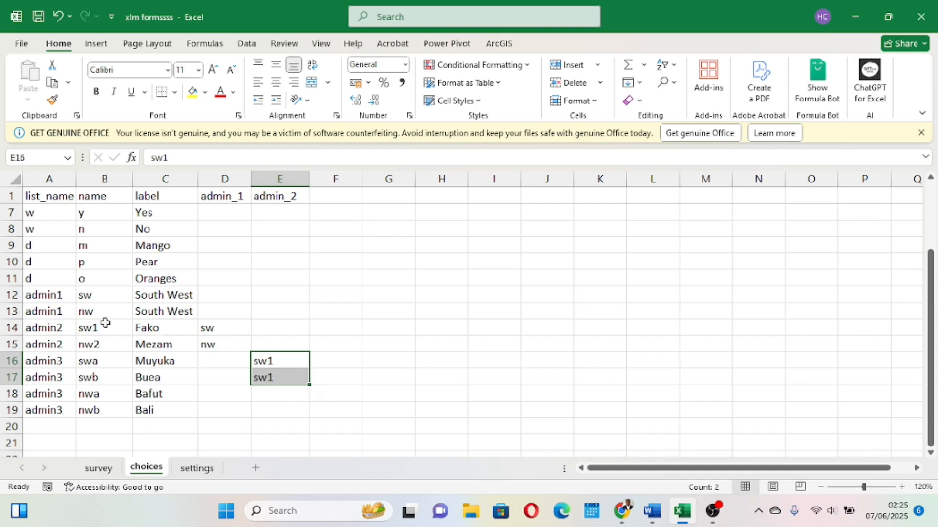
Enter nw2 in the admin_2 column for the Bafut and Bali sub-division rows.
left_click(16, 332)
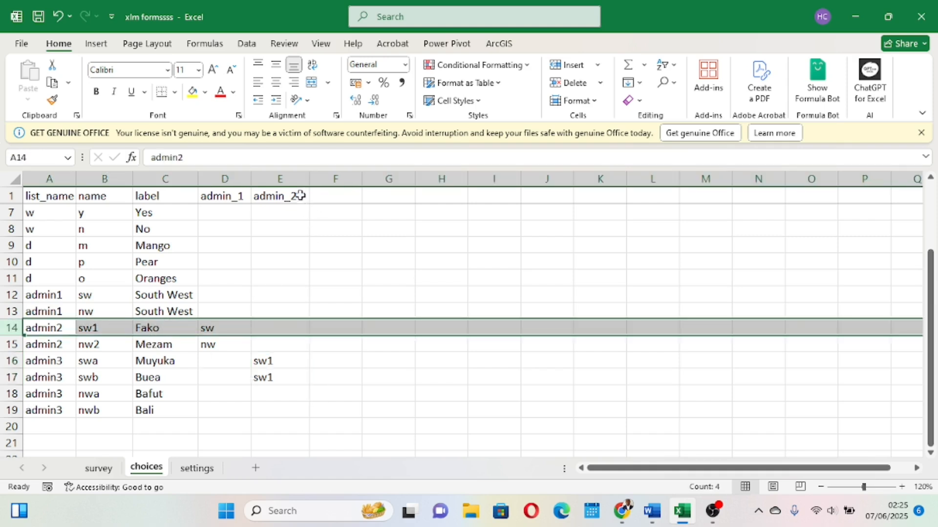
left_click(286, 183)
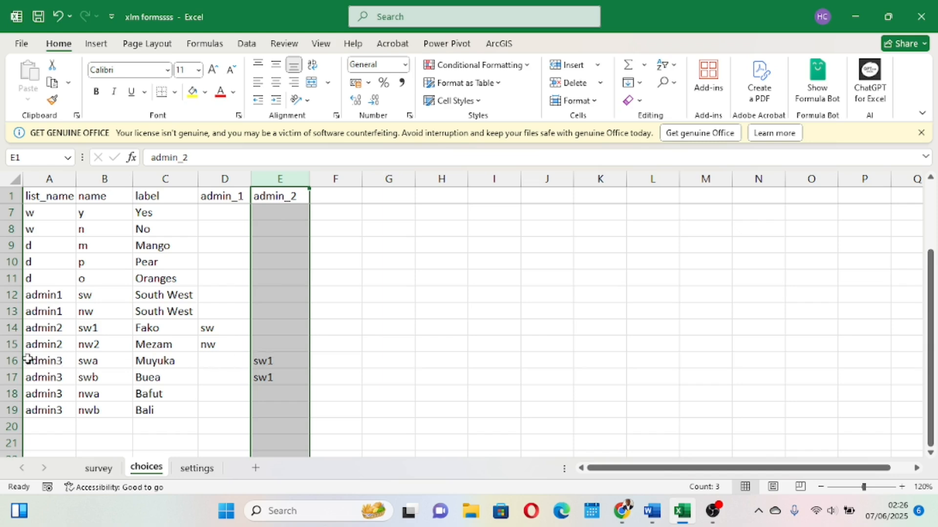
left_click(11, 360)
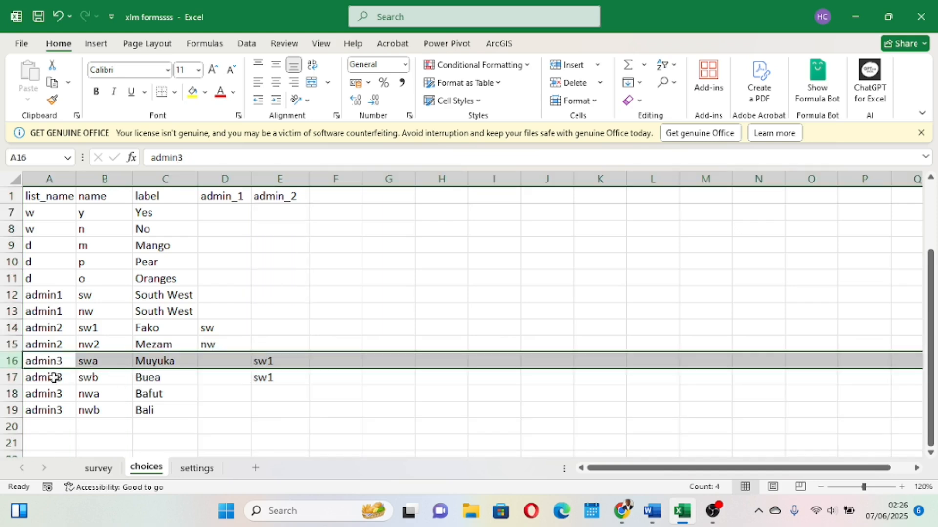
left_click(14, 377)
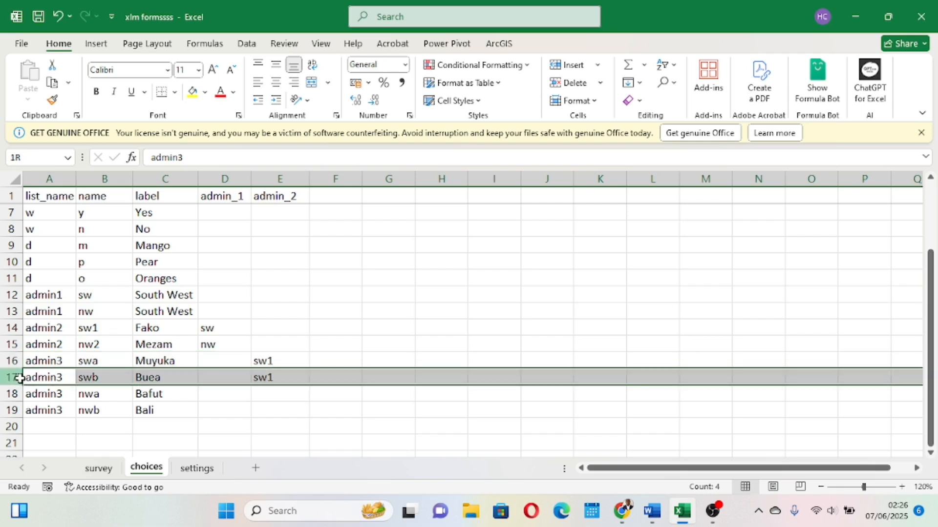
left_click(268, 396)
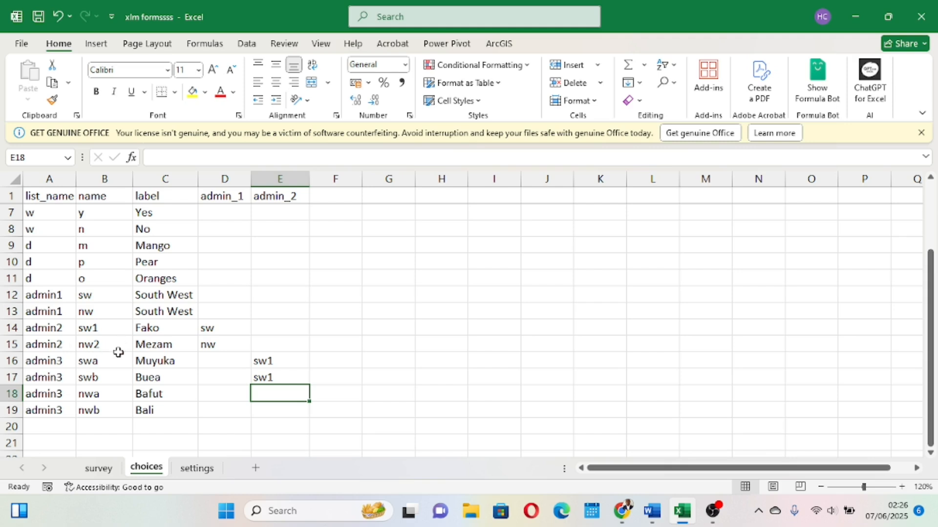
left_click(11, 345)
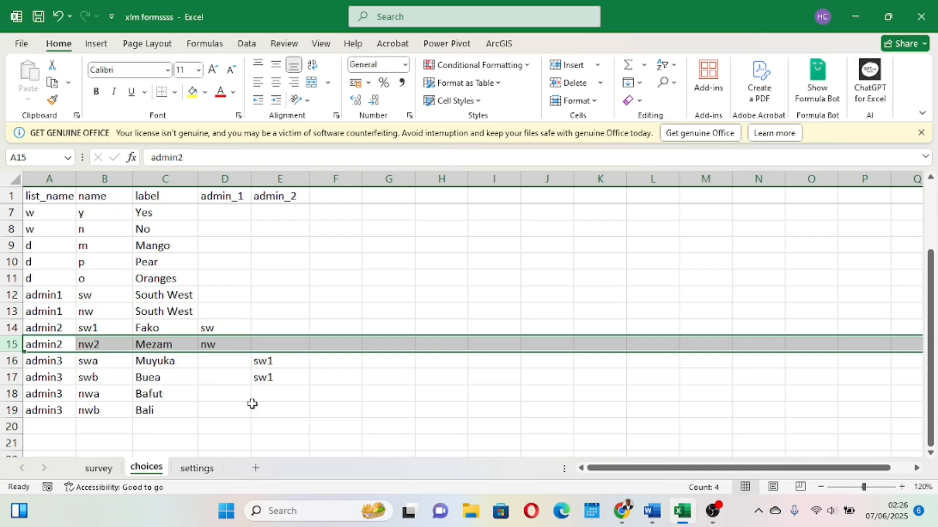
left_click(277, 397)
type("nw2")
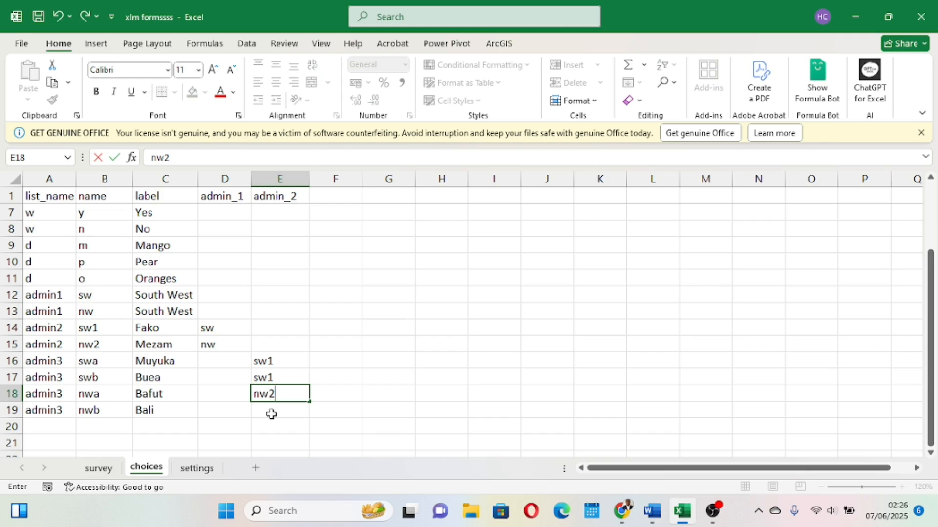
left_click(271, 414)
type("nw2")
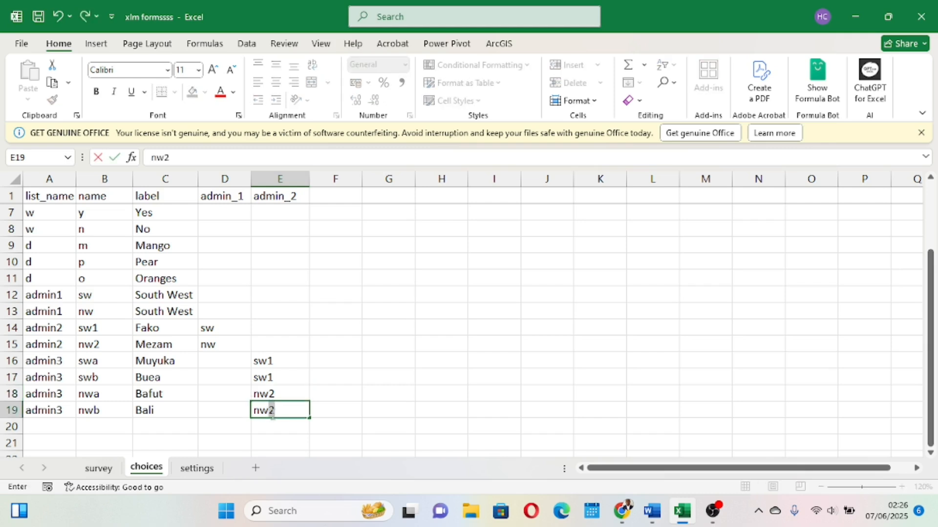
left_click(444, 377)
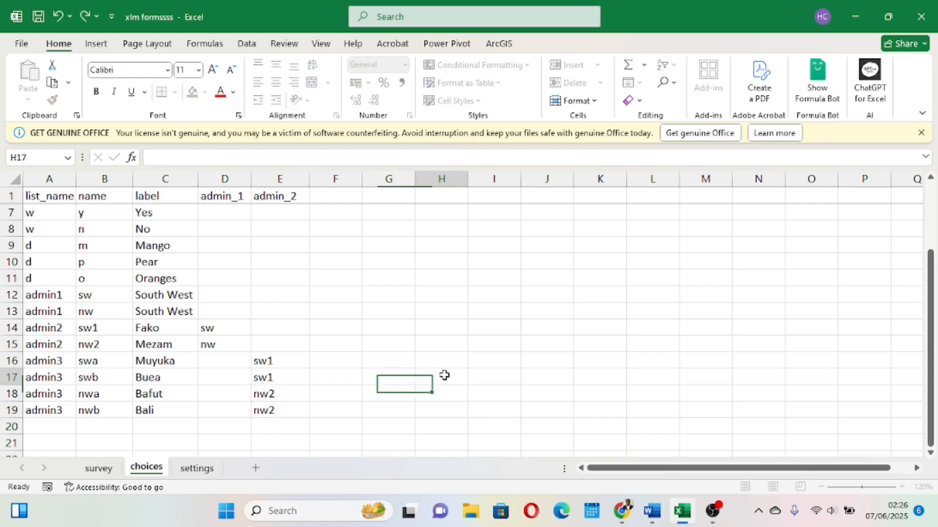
Compare the admin3 rows' admin_2 values with the admin2 division names on the choices sheet.
left_click(272, 394)
left_click(104, 345)
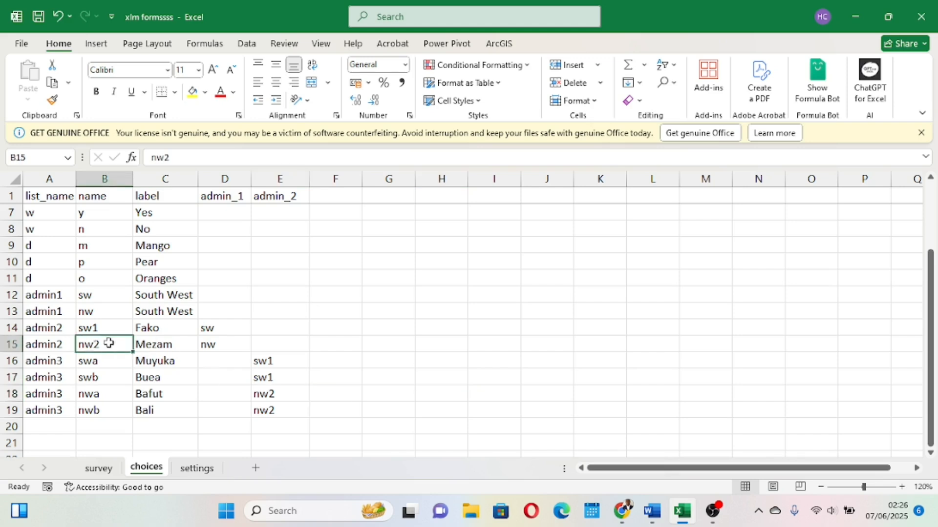
left_click_drag(85, 348, 28, 346)
left_click(11, 344)
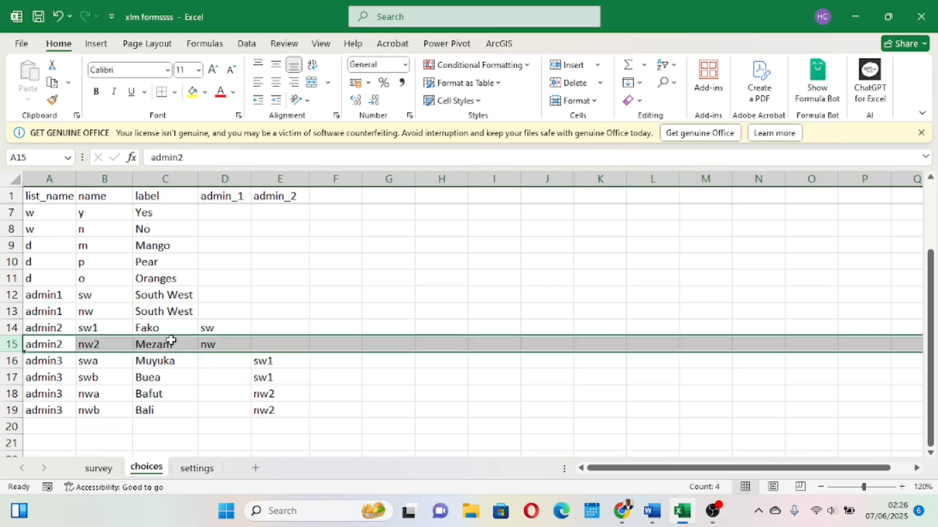
left_click(268, 390)
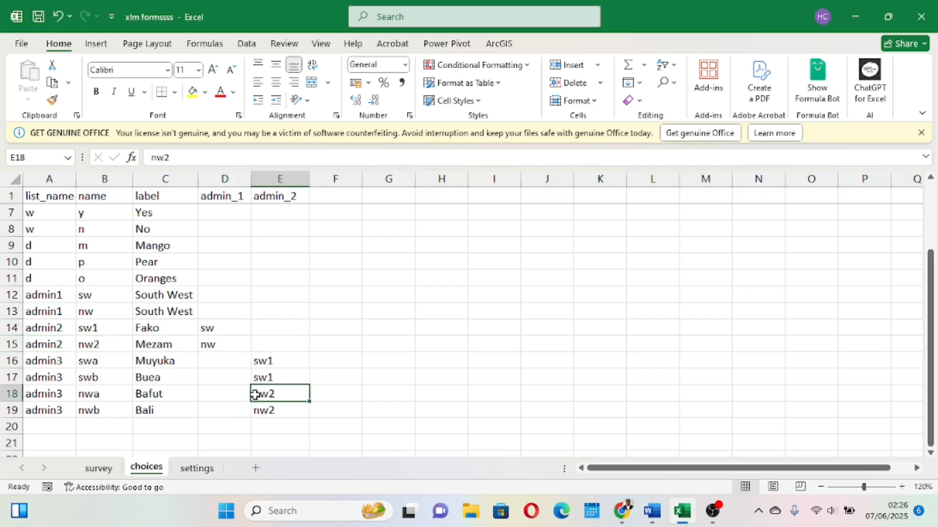
left_click(18, 393)
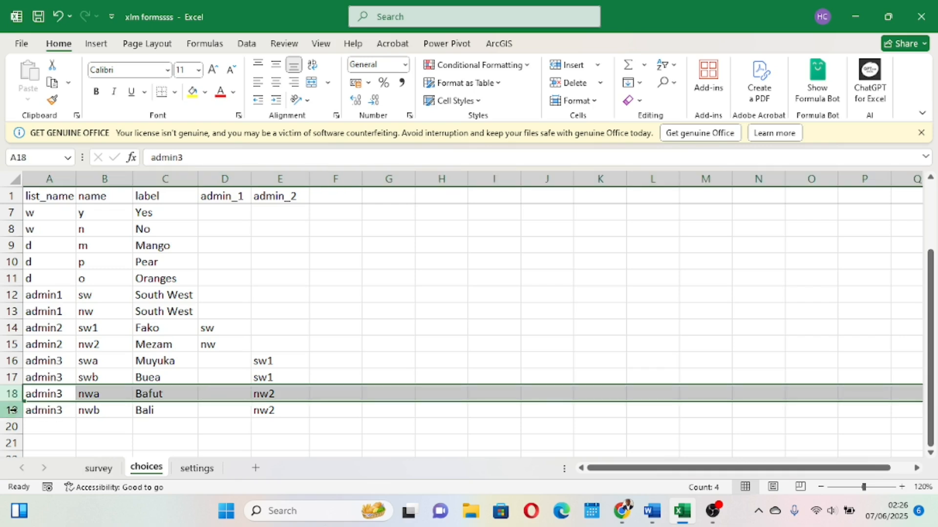
left_click(17, 411)
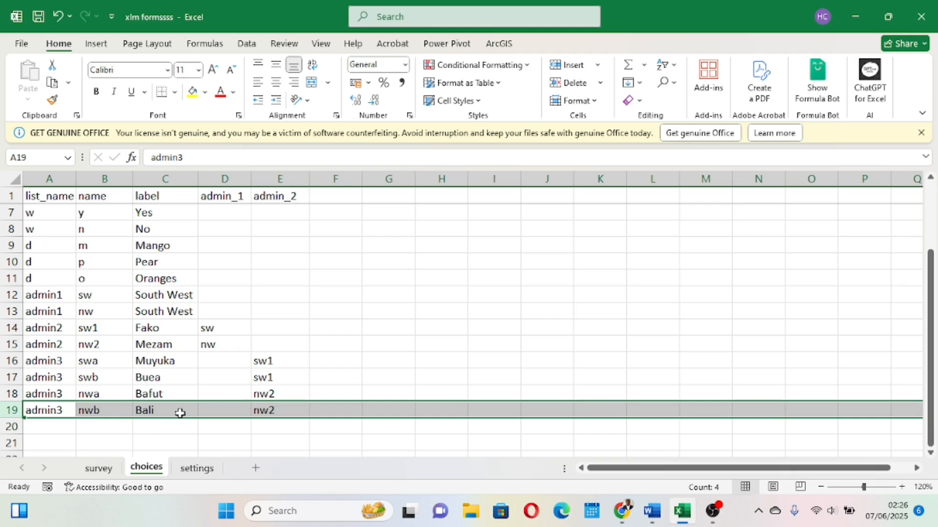
Save the workbook and move the survey sheet tab after the settings sheet.
left_click(39, 17)
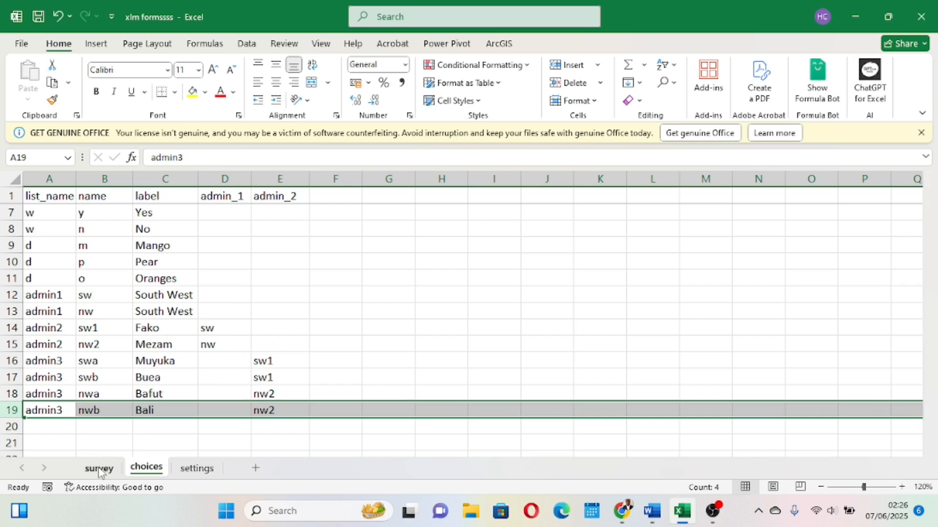
left_click_drag(98, 468, 210, 468)
scroll(387, 355, "up", 1)
scroll(387, 355, "down", 1)
left_click(387, 354)
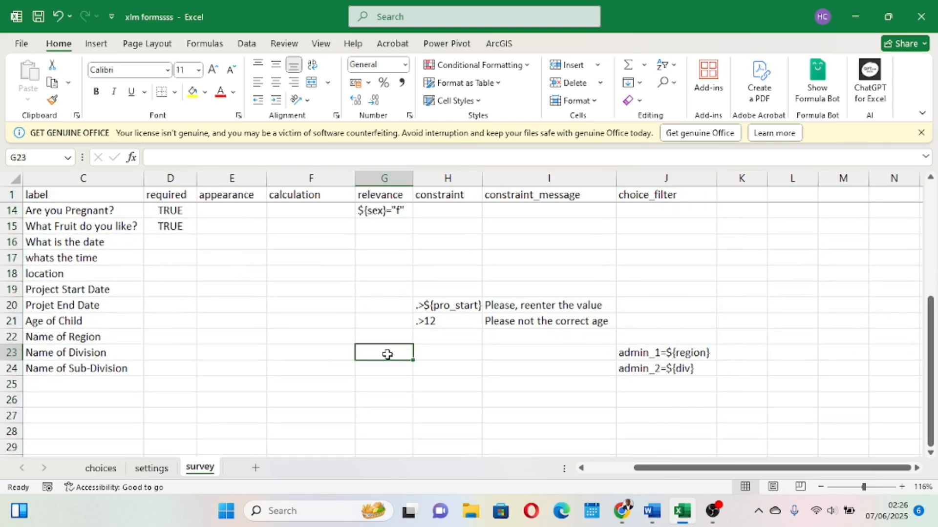
Save the workbook again and switch to the XLSForm Online page in the browser.
left_click(40, 14)
mouse_move(626, 519)
left_click(623, 476)
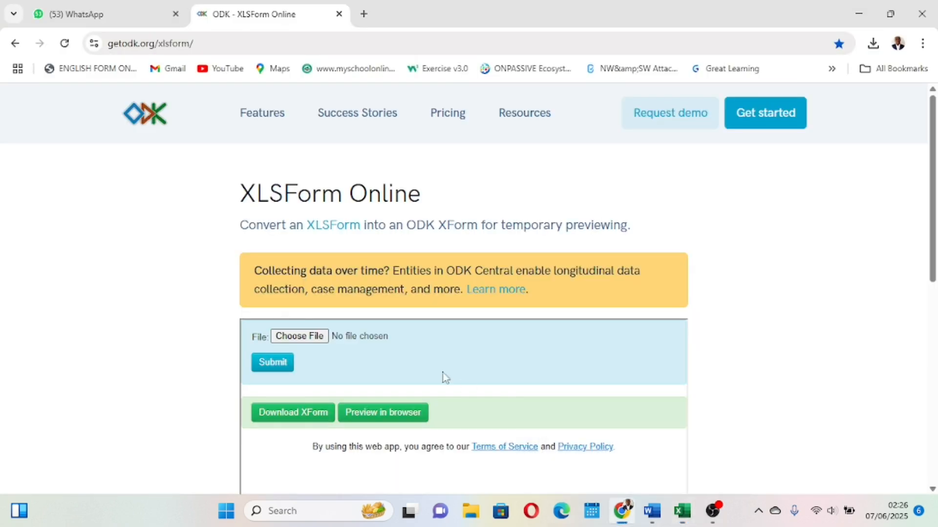
Upload xlm formssss.xlsx to XLSForm Online, convert it, and open the form preview in the browser.
left_click(324, 336)
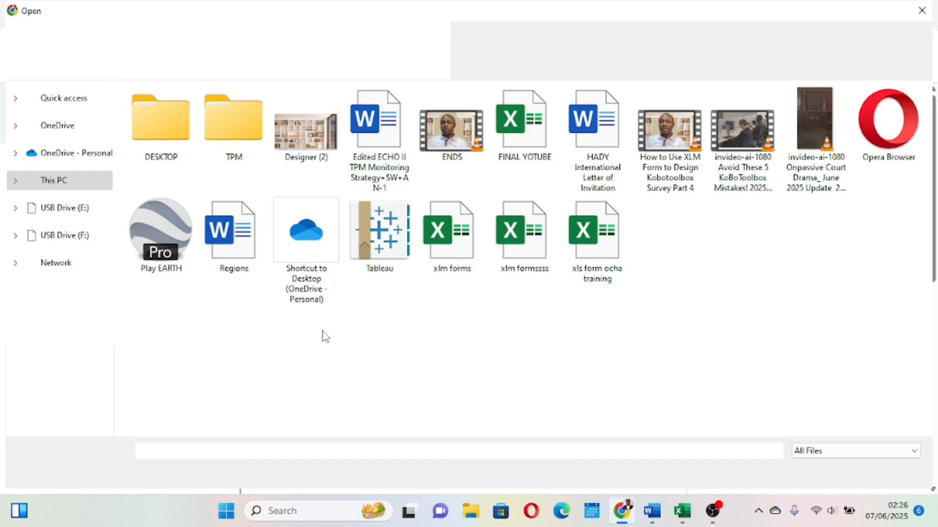
left_click(524, 266)
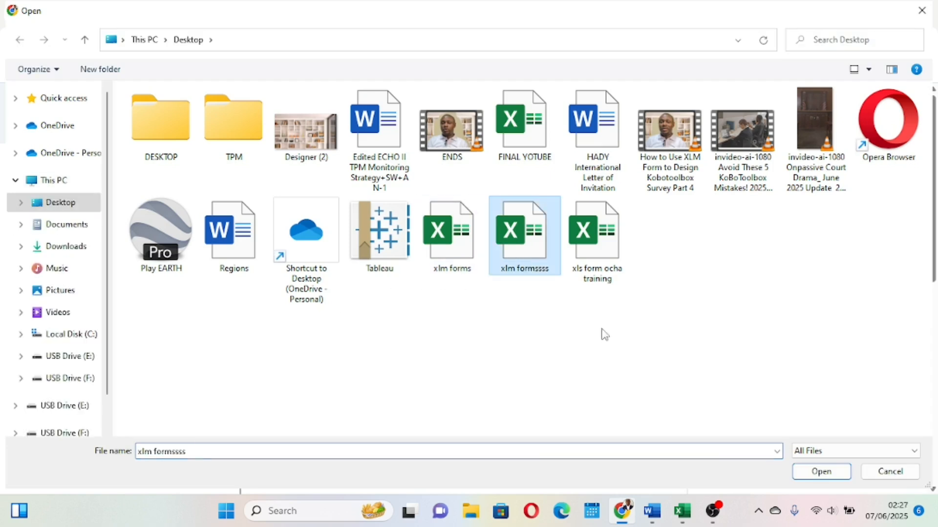
left_click(836, 472)
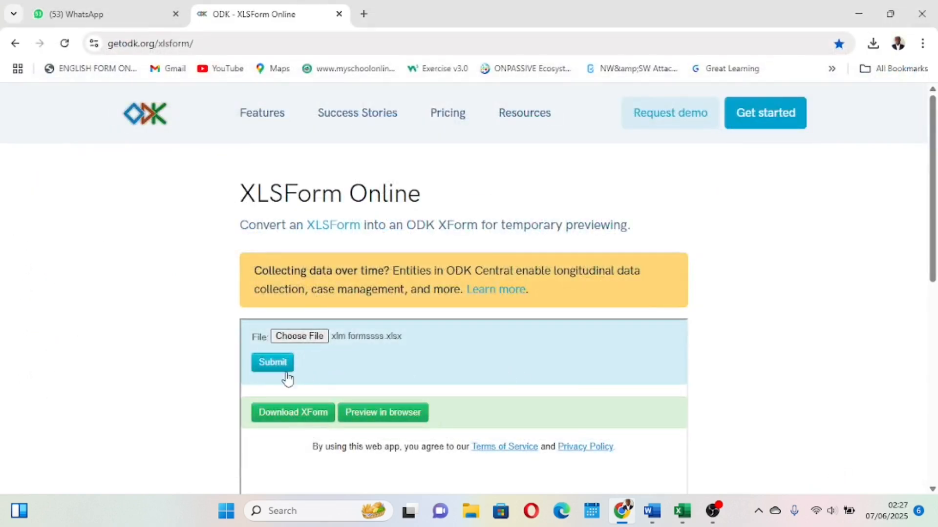
left_click(270, 366)
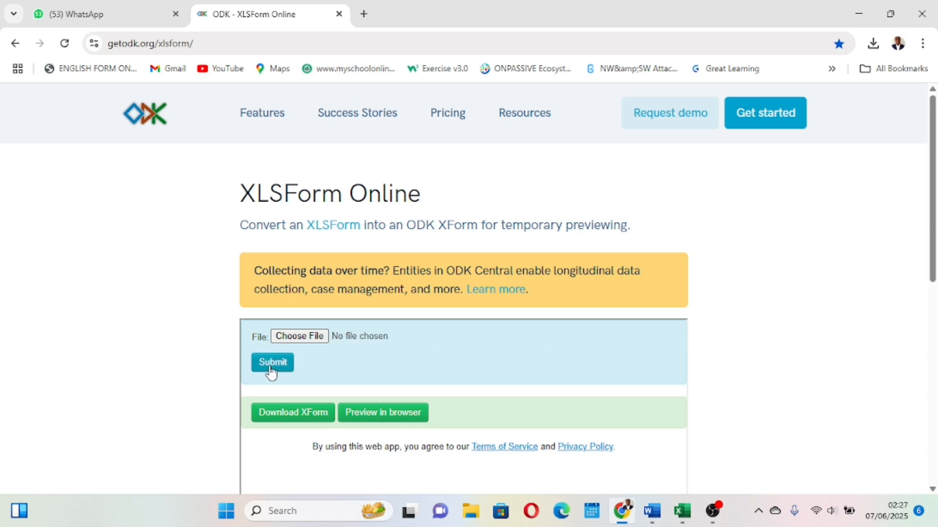
left_click(383, 413)
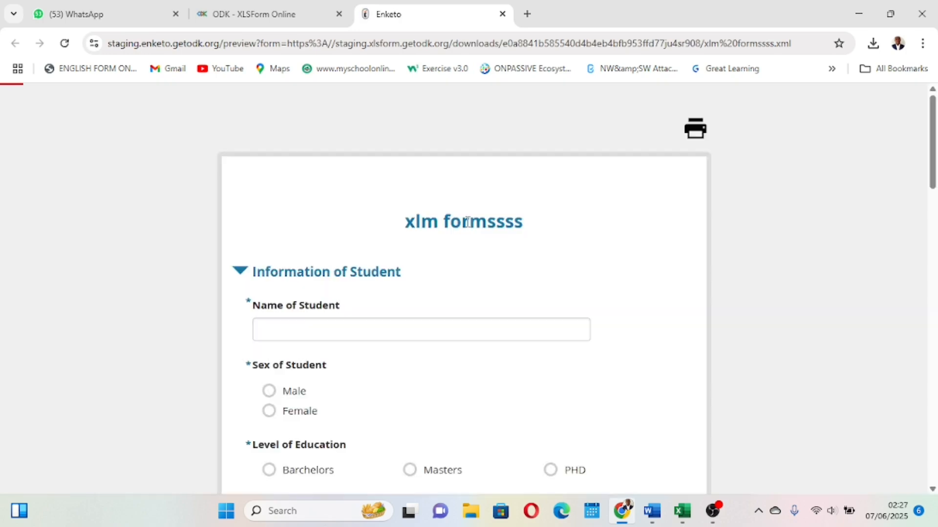
Allow location access for the preview and test the cascading selects by choosing each South West region option with its division.
scroll(467, 222, "down", 15)
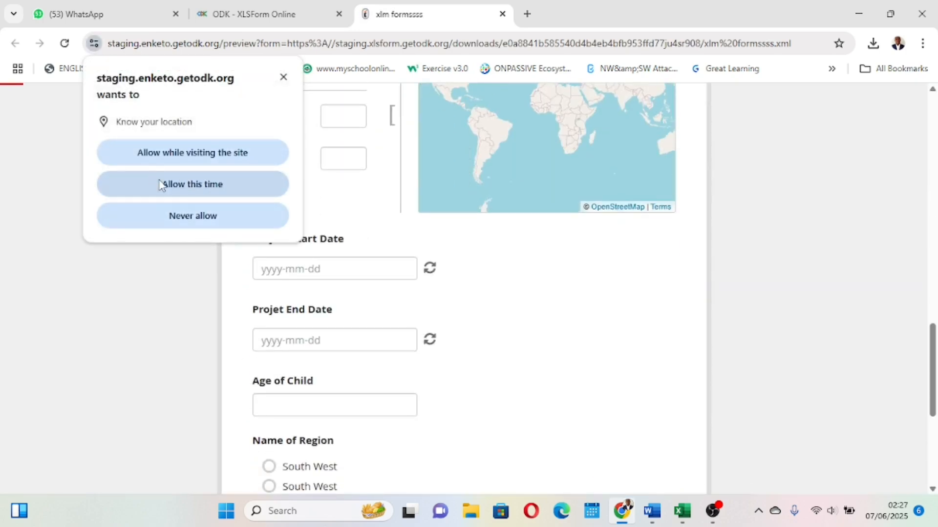
left_click(174, 189)
scroll(504, 337, "down", 5)
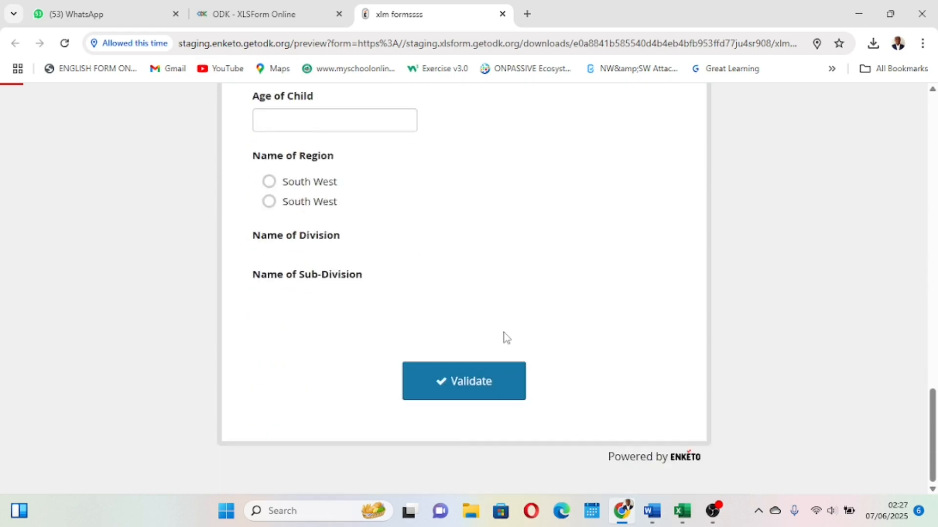
scroll(507, 337, "up", 1)
left_click(270, 198)
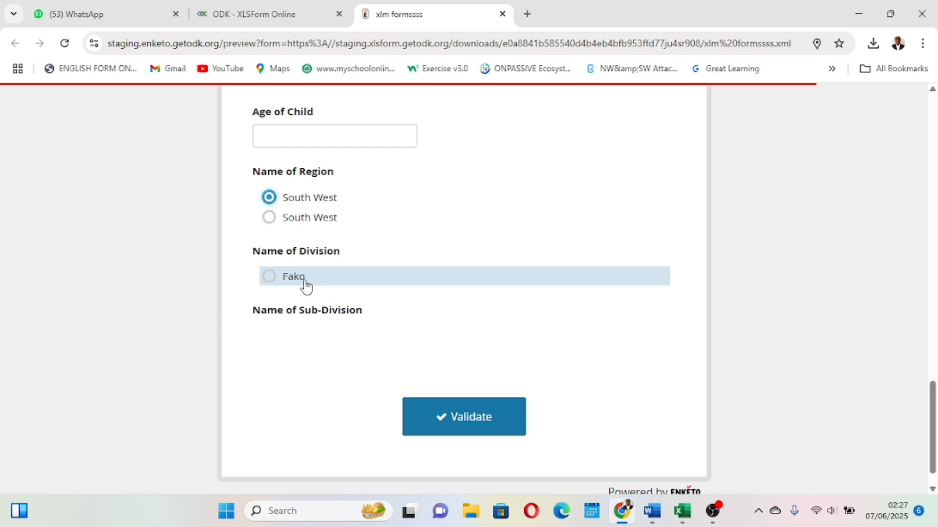
left_click(270, 276)
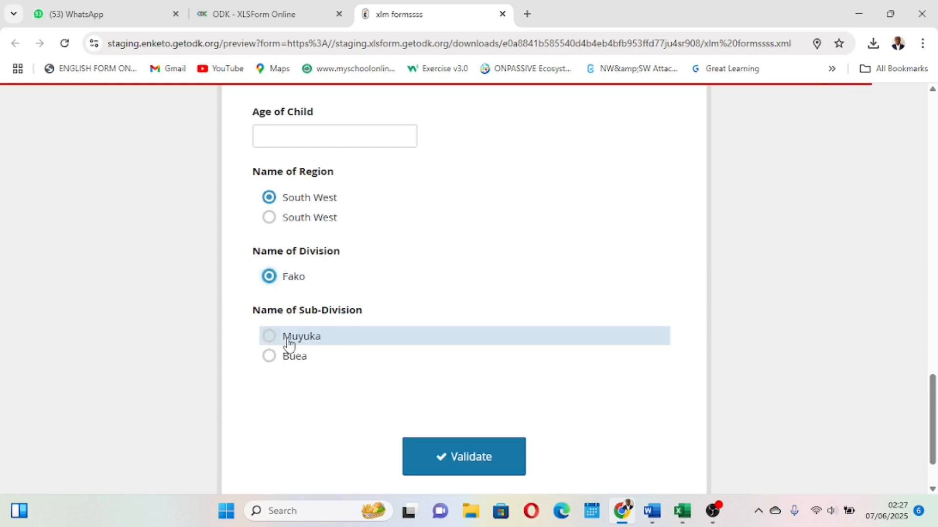
left_click(270, 219)
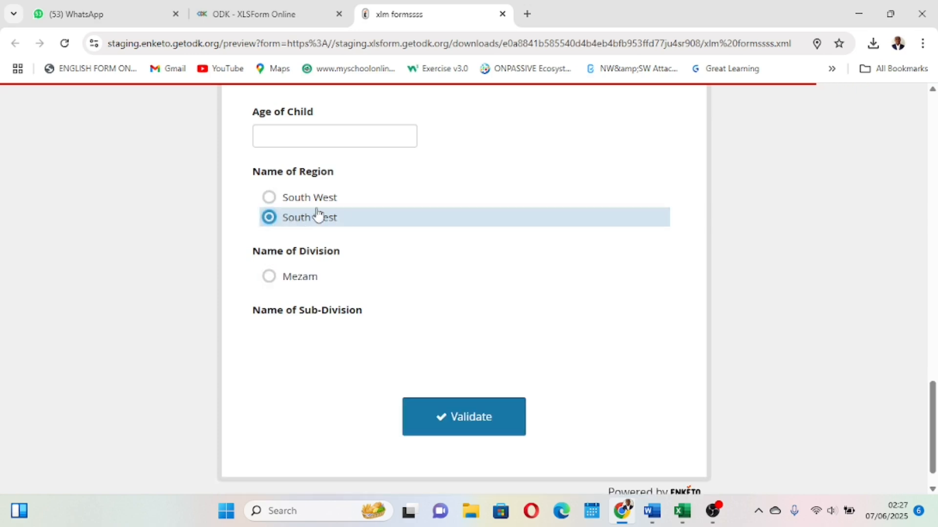
left_click(268, 276)
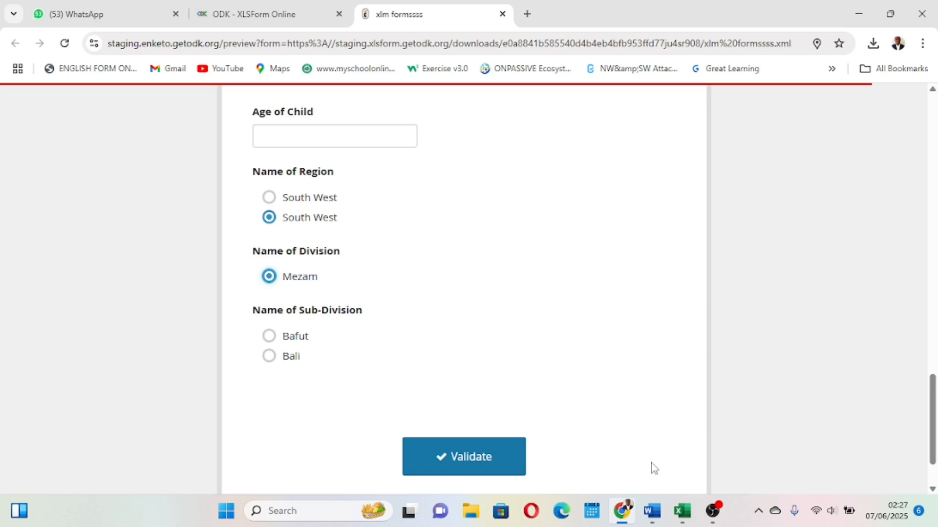
Switch to the workbook and move the survey sheet tab to the first position.
mouse_move(682, 511)
left_click(672, 464)
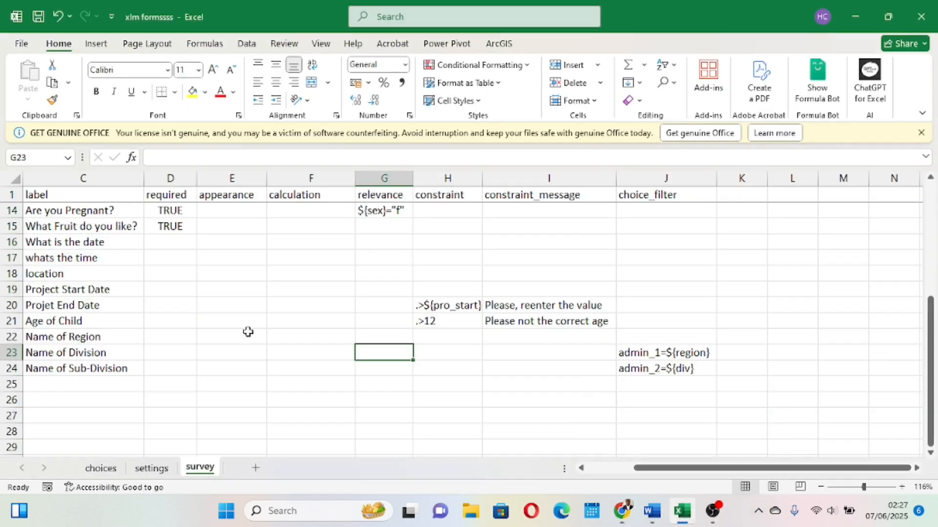
left_click(100, 469)
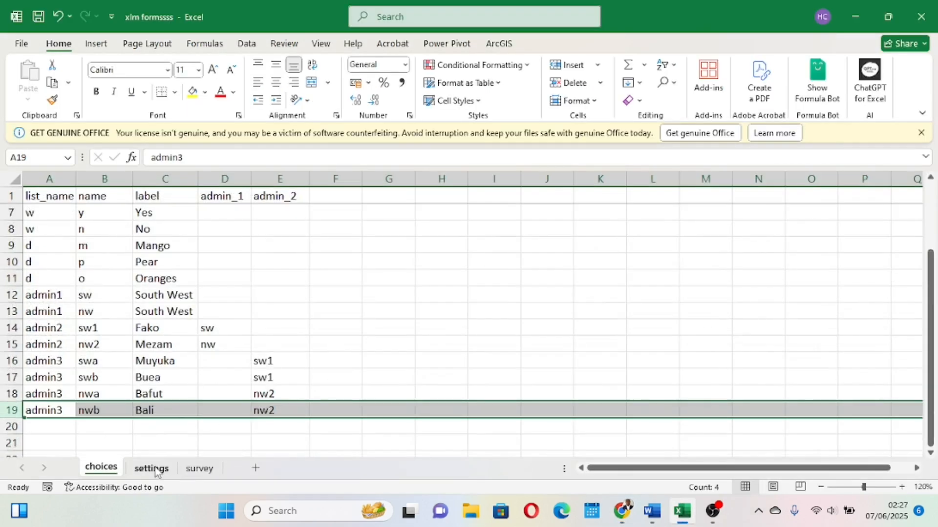
left_click(206, 471)
mouse_move(206, 472)
left_mouse_down()
mouse_move(64, 481)
mouse_move(78, 473)
left_mouse_up()
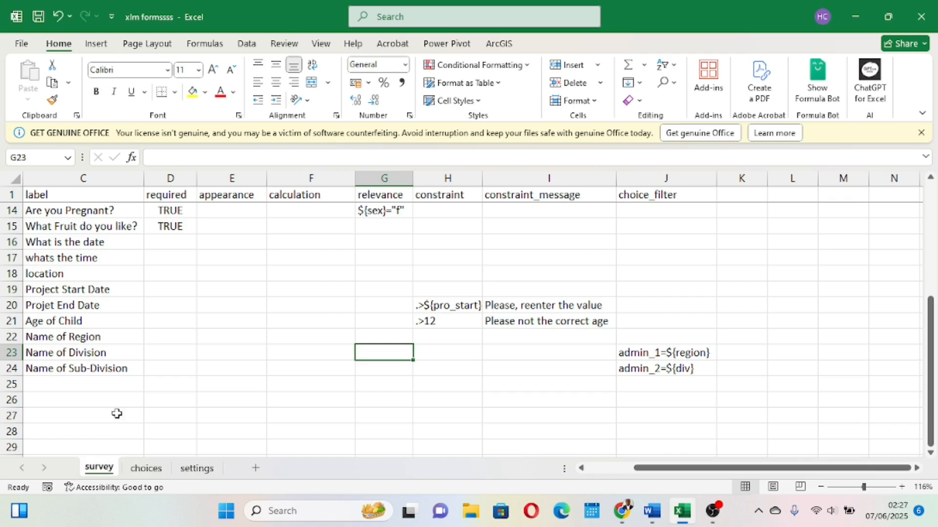
Inspect the name and label cells of the two admin1 region rows on the choices sheet.
left_click(146, 468)
scroll(175, 373, "up", 3)
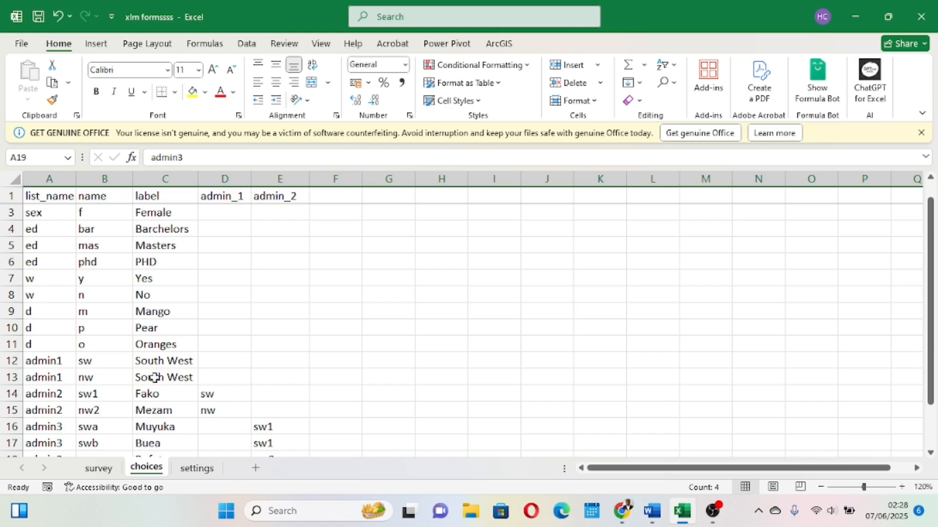
left_click(99, 378)
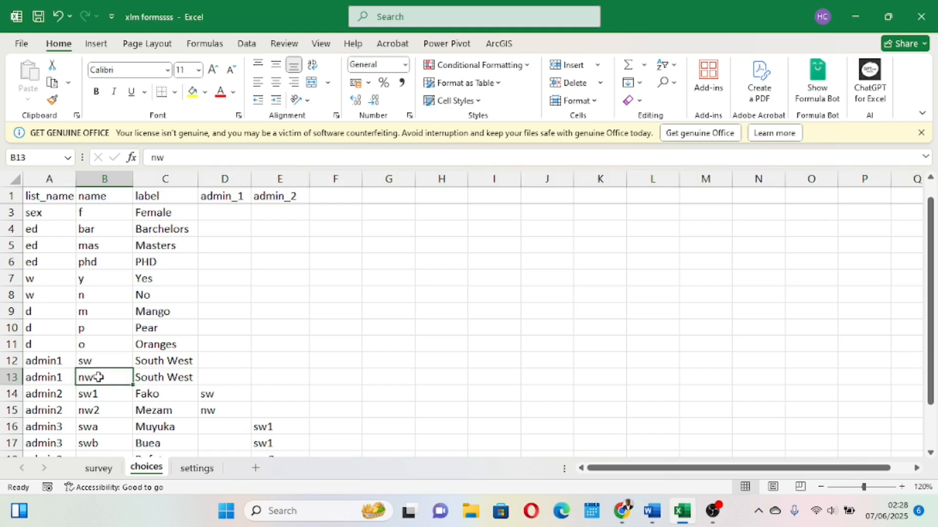
left_click(107, 169)
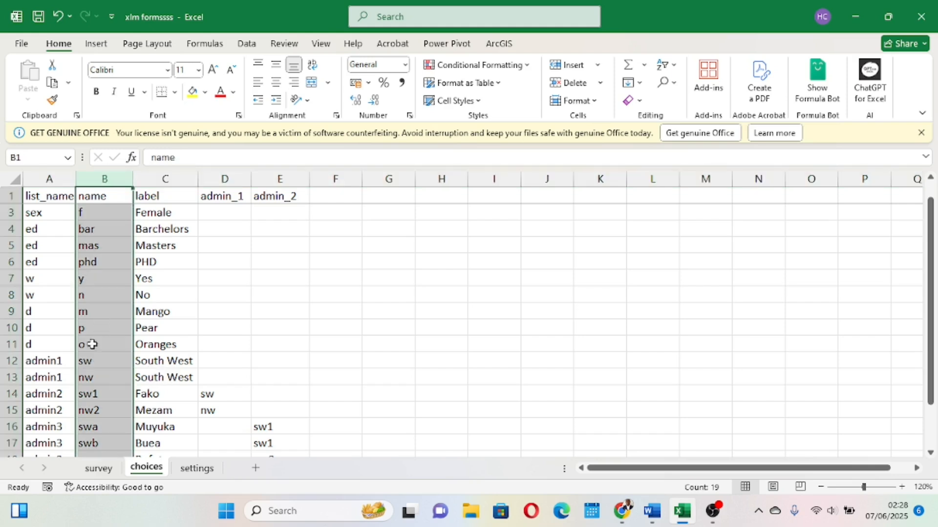
left_click(94, 362)
left_click(100, 377)
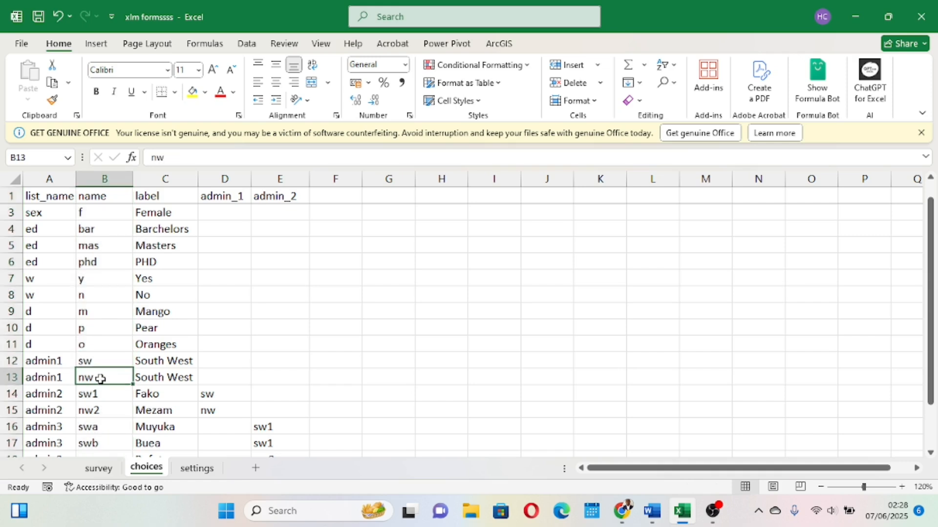
left_click(156, 360)
left_click(172, 376)
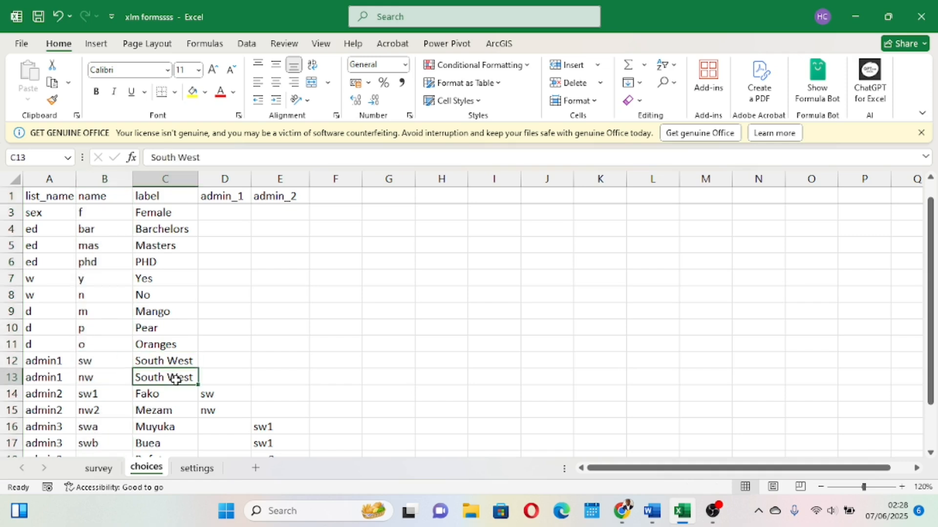
left_click(178, 176)
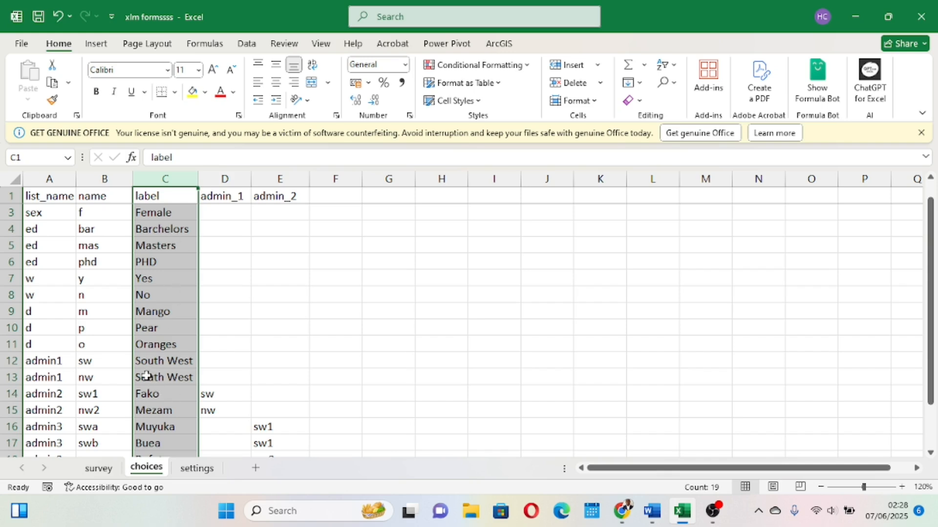
left_click(93, 378)
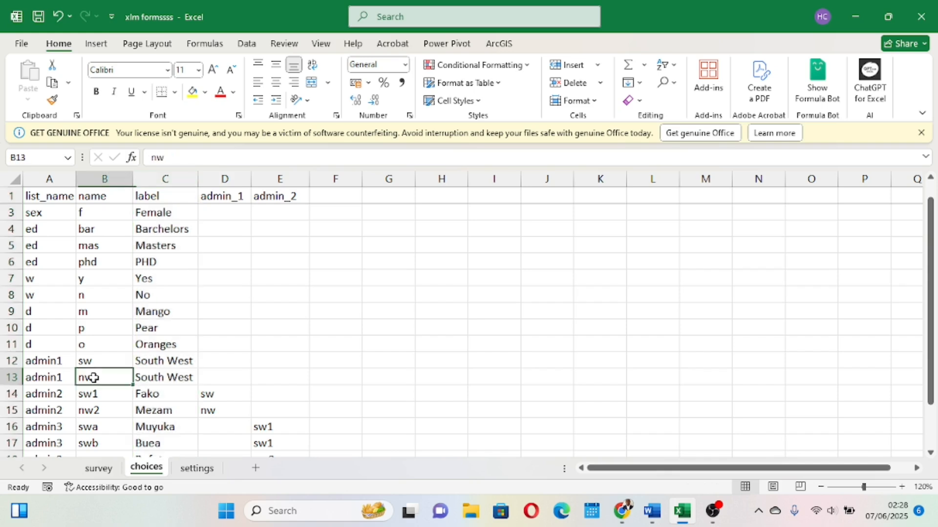
left_click(168, 375)
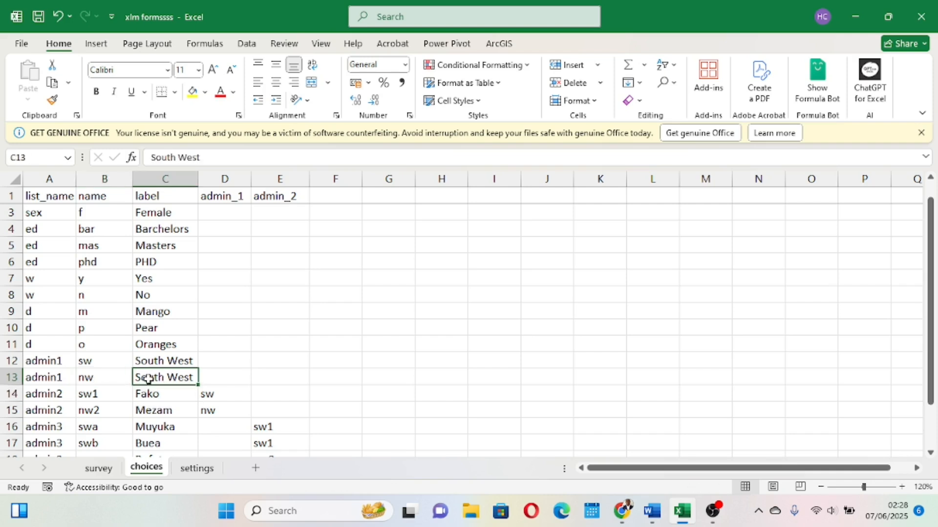
Relabel the nw region choice as North West and save the workbook.
double_click(144, 378)
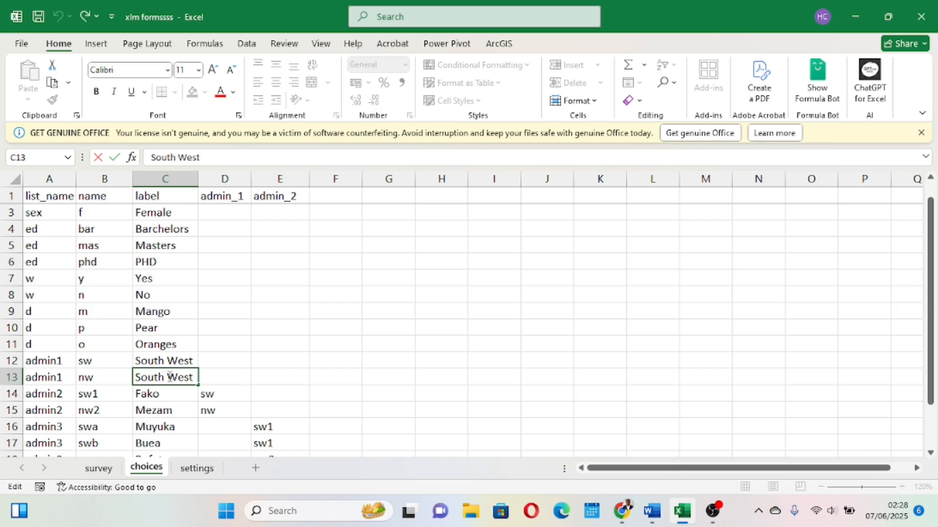
key("BackSpace")
key("BackSpace")
key("BackSpace")
key("BackSpace")
key("BackSpace")
key("BackSpace")
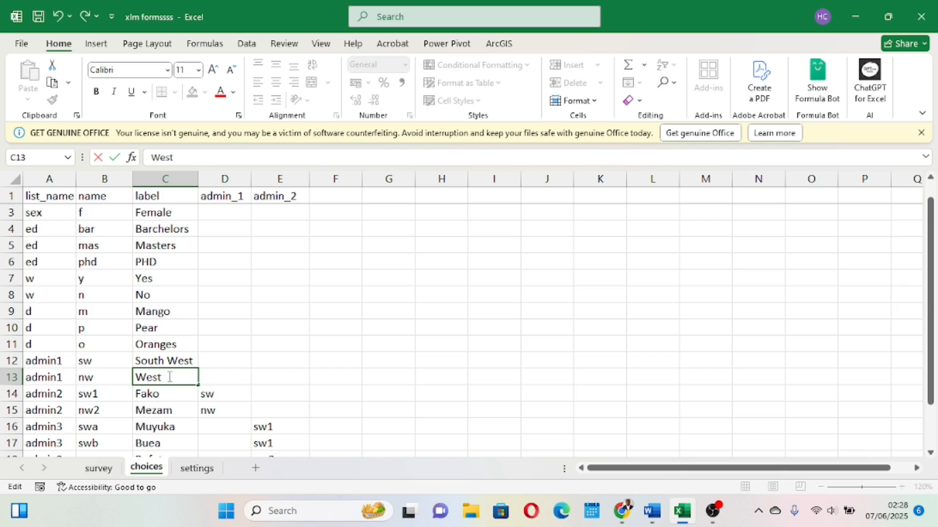
type("North")
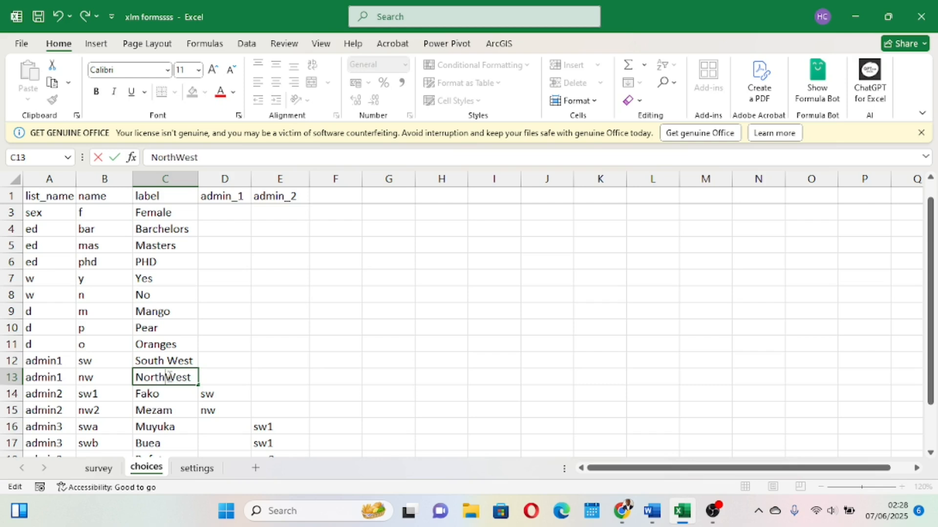
left_click(324, 385)
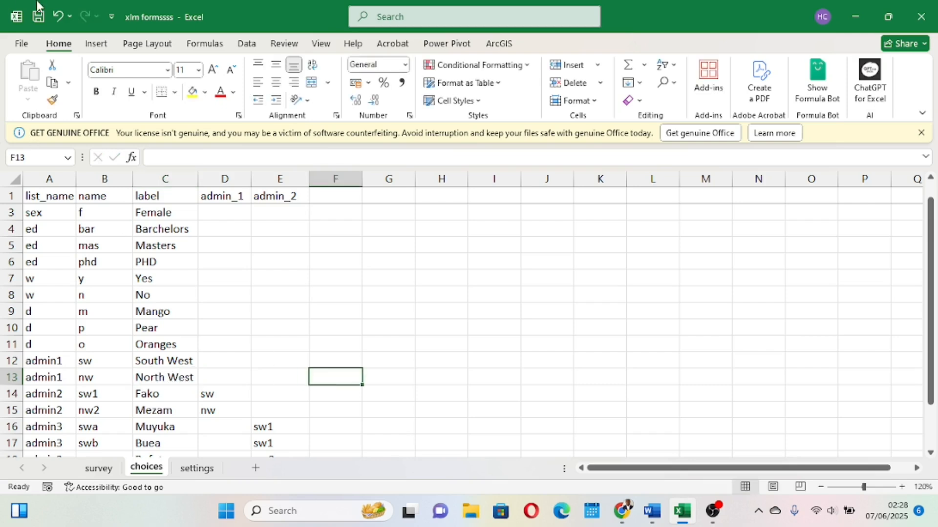
left_click(39, 16)
Close the old preview, re-upload xlm formssss.xlsx to XLSForm Online, convert it and open the new browser preview.
left_click(619, 466)
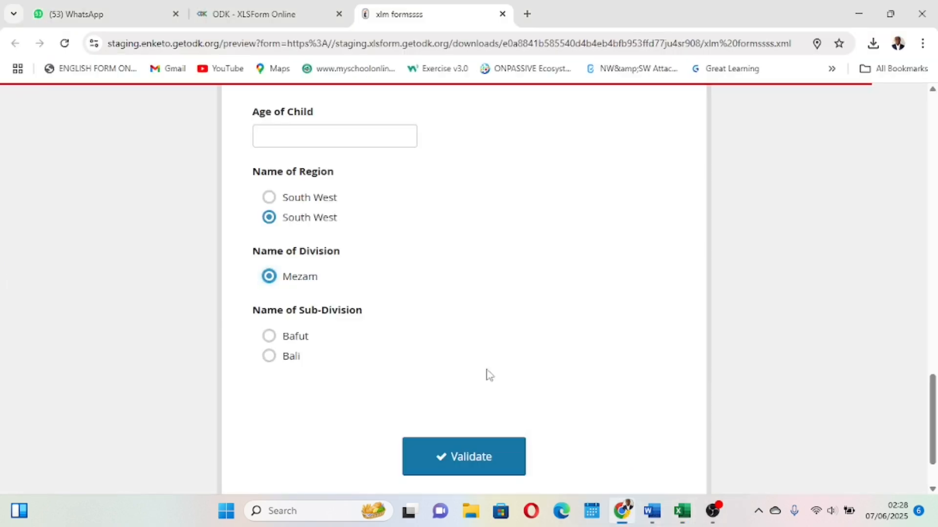
left_click(503, 14)
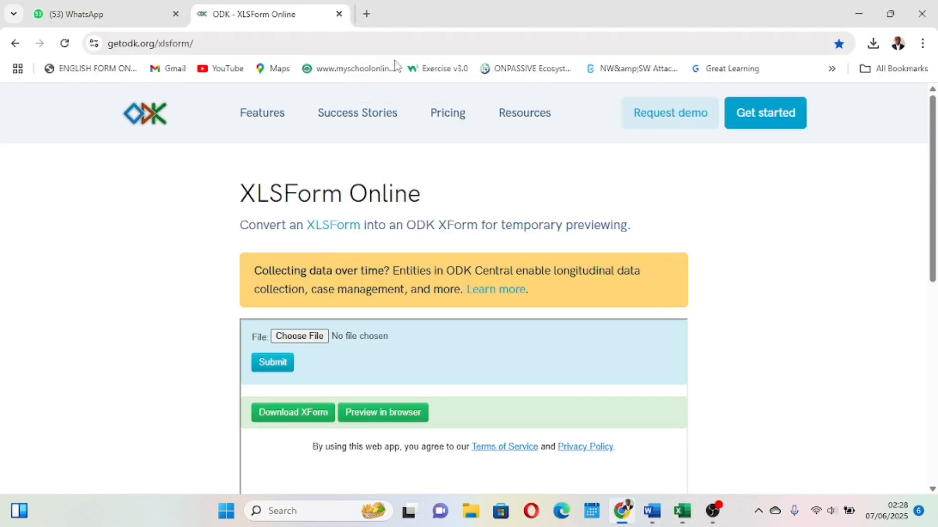
left_click(291, 339)
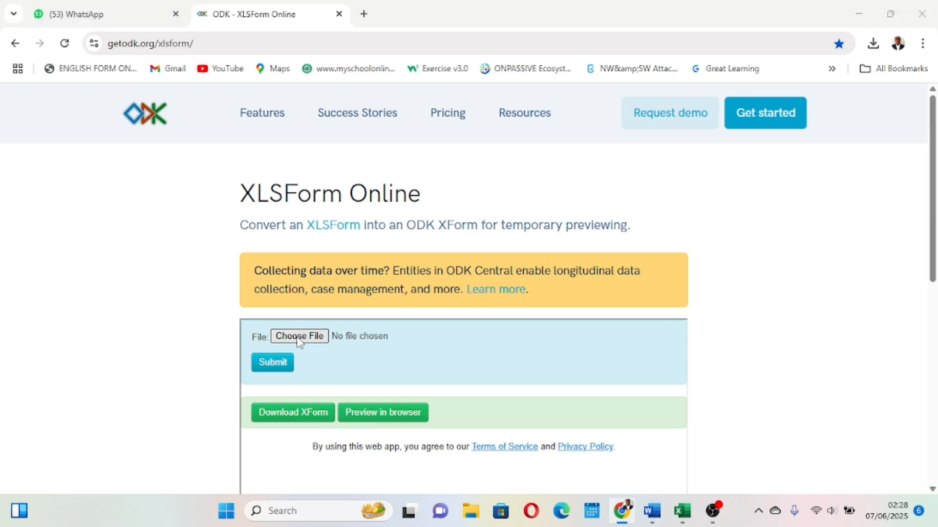
left_click(499, 263)
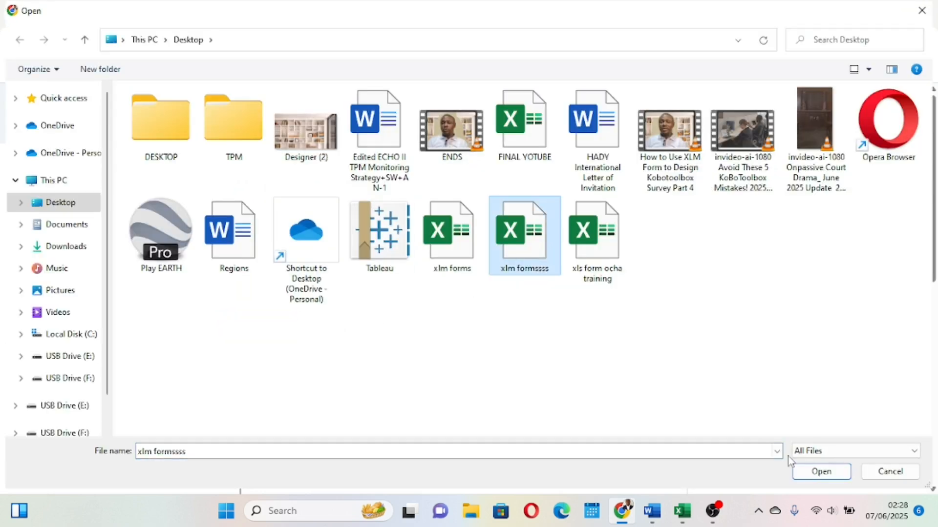
left_click(808, 473)
left_click(285, 366)
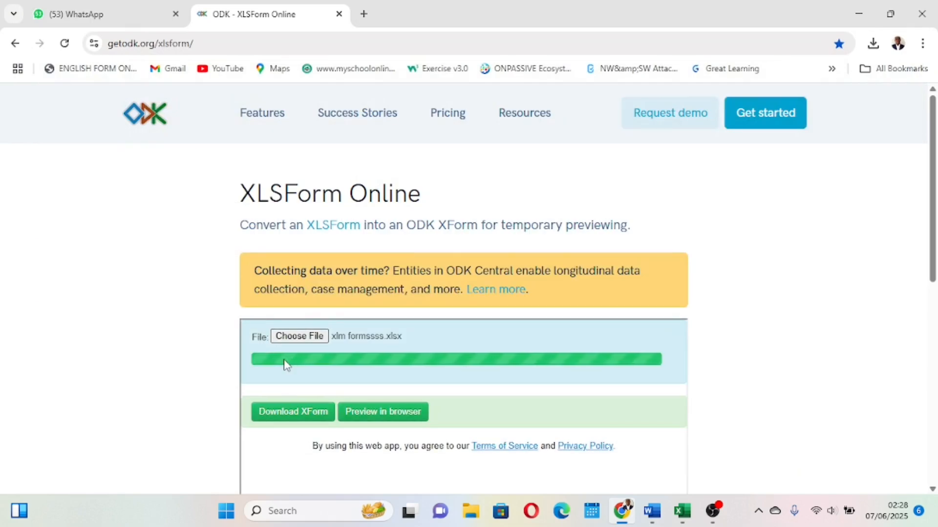
left_click(390, 415)
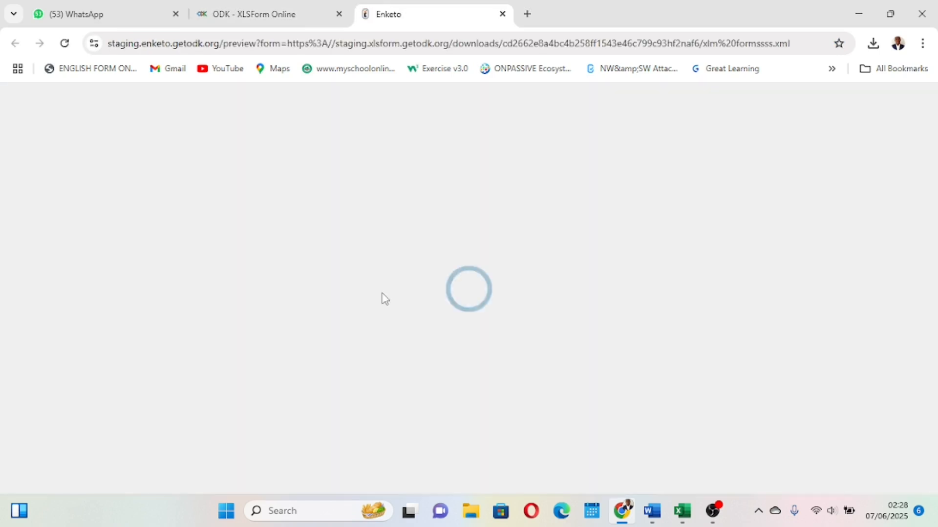
Allow location access and test the cascade by selecting North West, Mezam and Bafut, then close the preview tab.
scroll(381, 296, "down", 5)
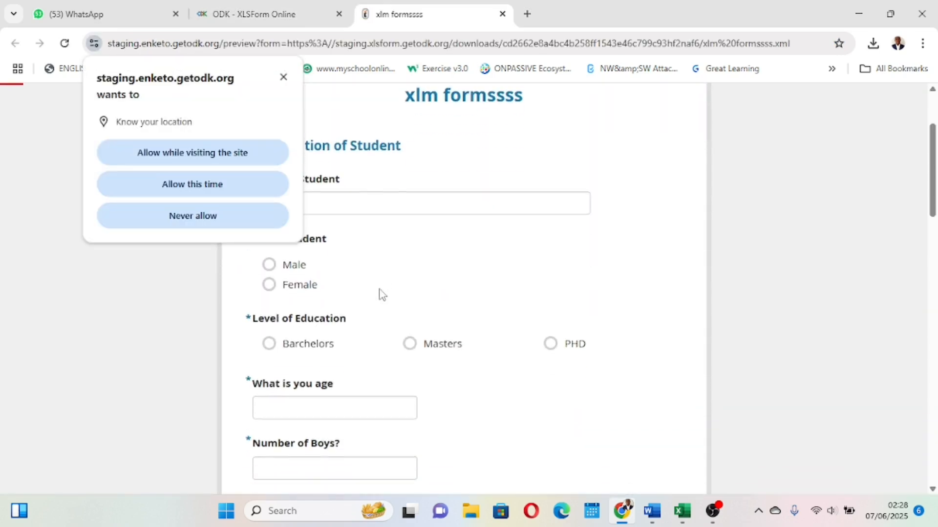
left_click(198, 187)
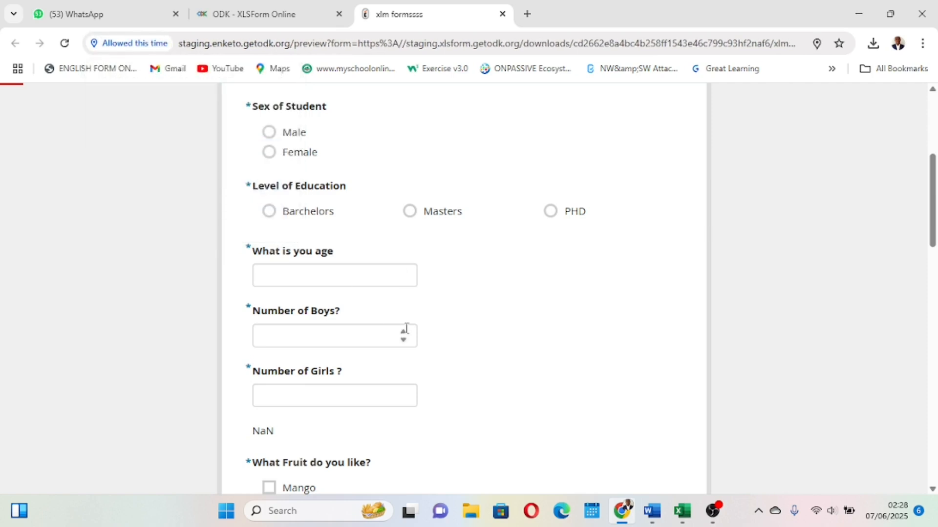
scroll(407, 331, "down", 15)
scroll(407, 332, "down", 6)
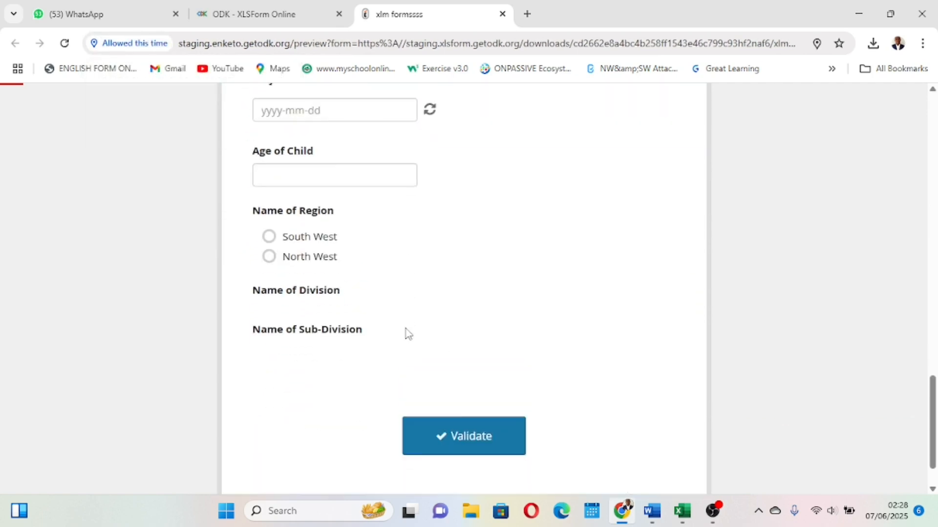
left_click(269, 265)
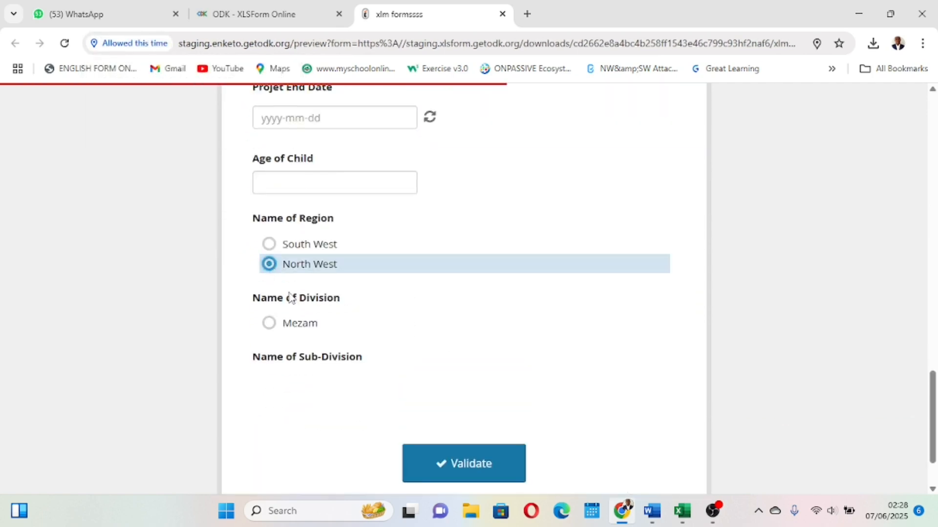
left_click(271, 325)
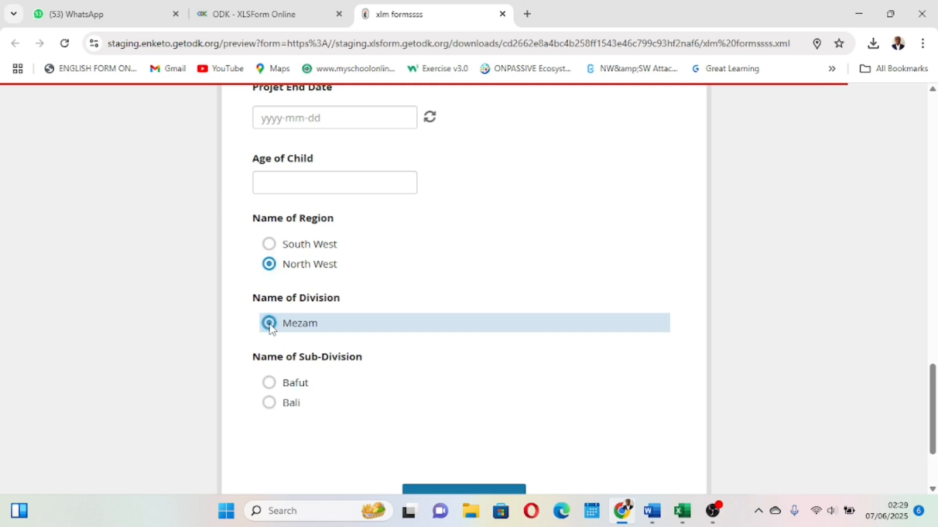
left_click(269, 383)
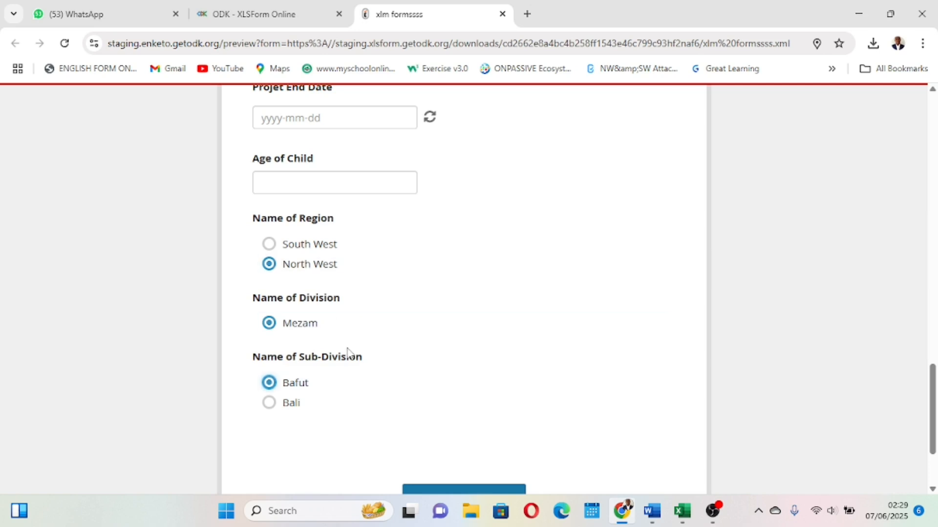
scroll(347, 352, "down", 1)
scroll(347, 352, "up", 1)
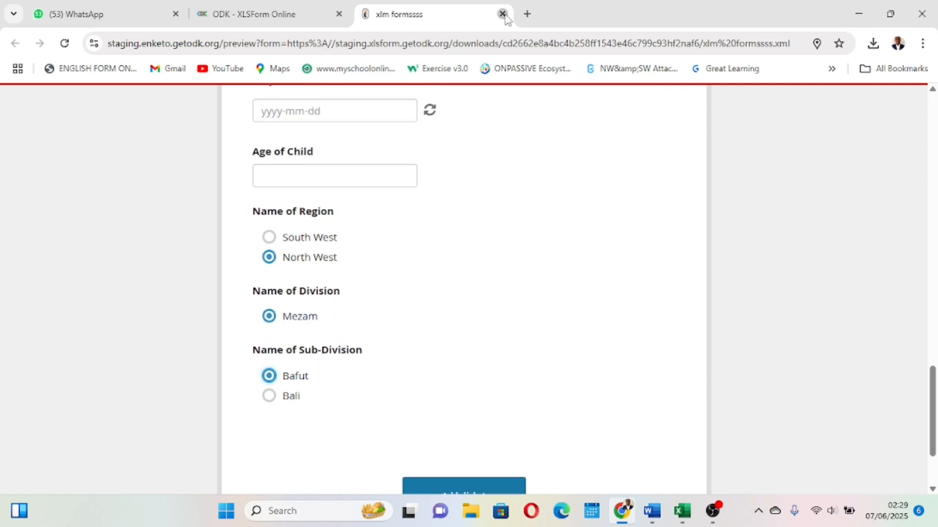
left_click(503, 15)
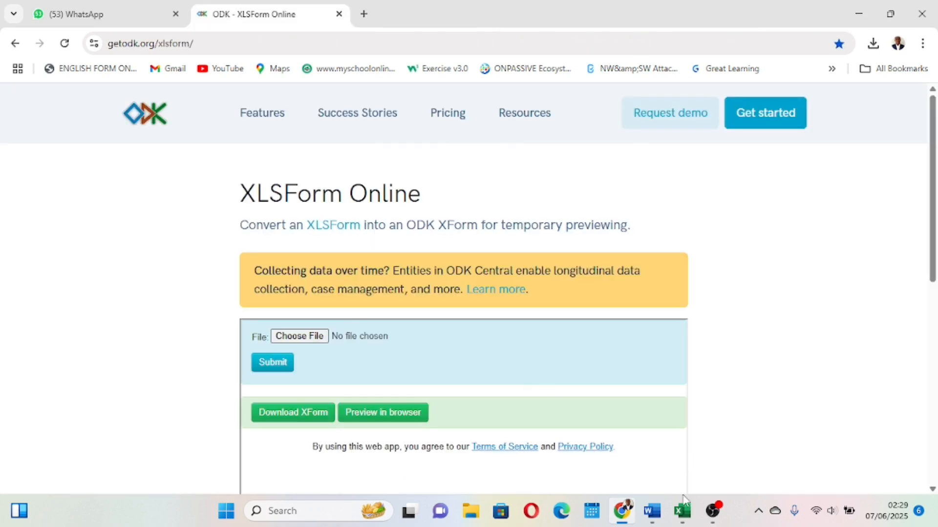
Change the North West region choice's name to sw on the choices sheet and save the workbook.
left_click(675, 450)
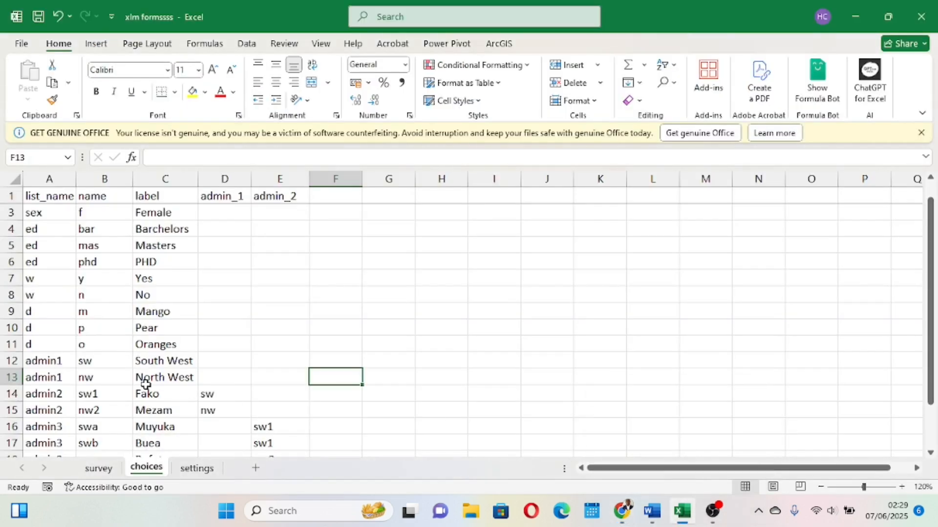
scroll(146, 385, "down", 1)
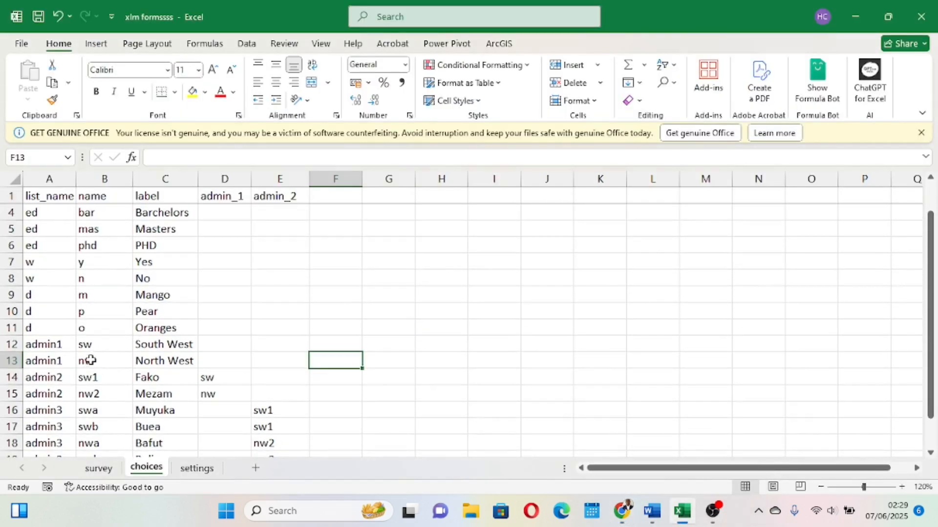
left_click(85, 363)
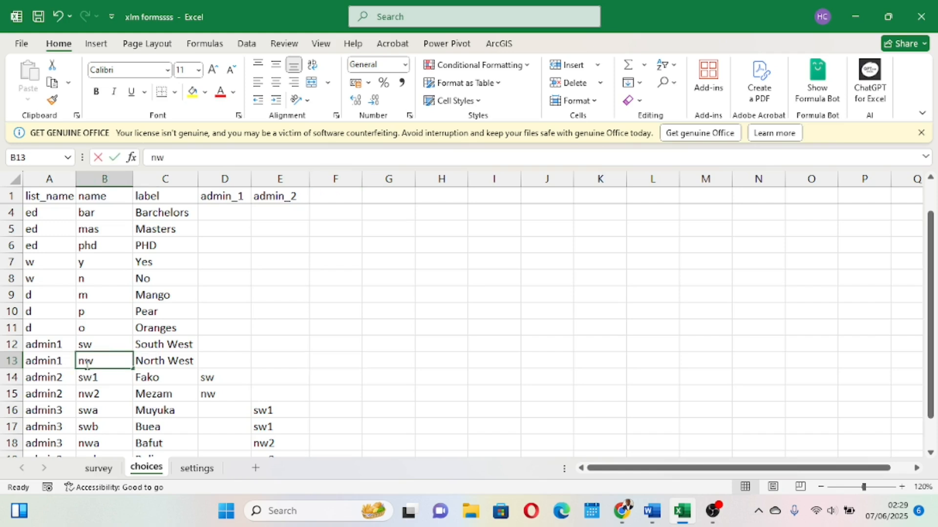
double_click(86, 363)
key("BackSpace")
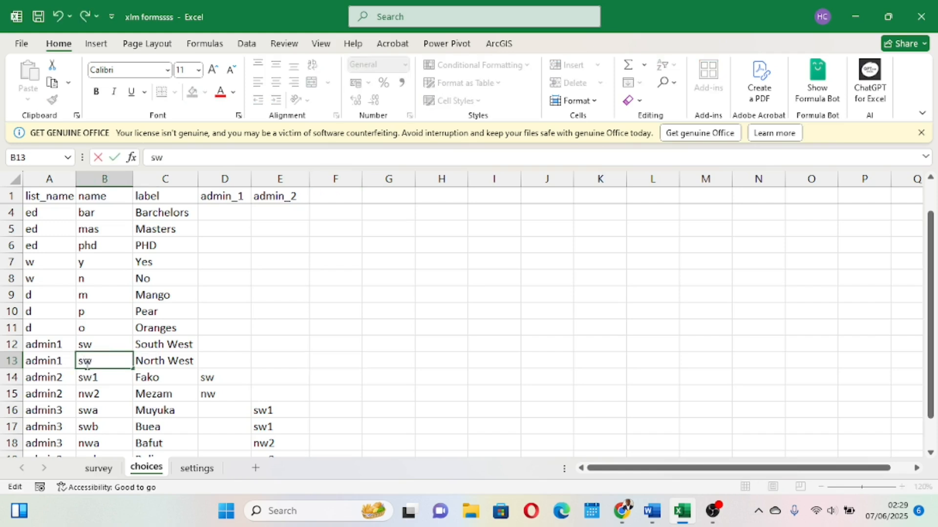
left_click(299, 342)
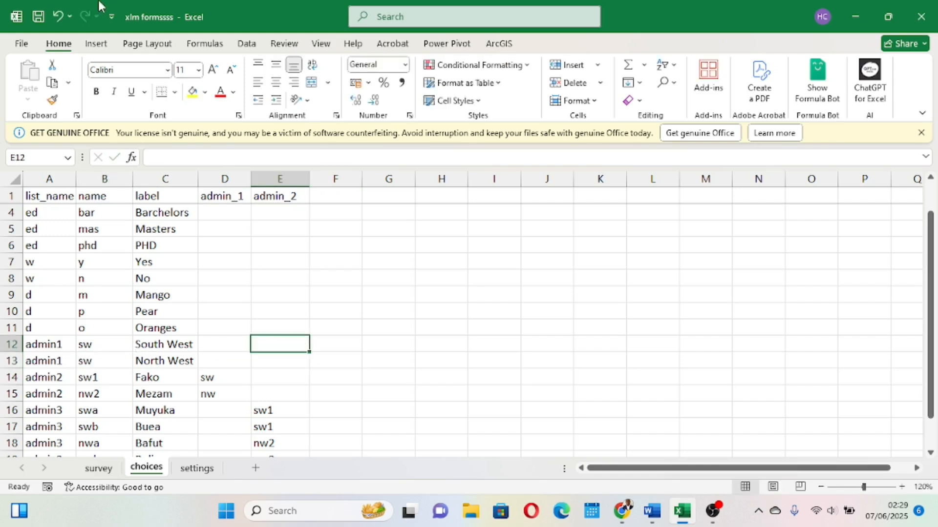
left_click(38, 16)
left_click(104, 172)
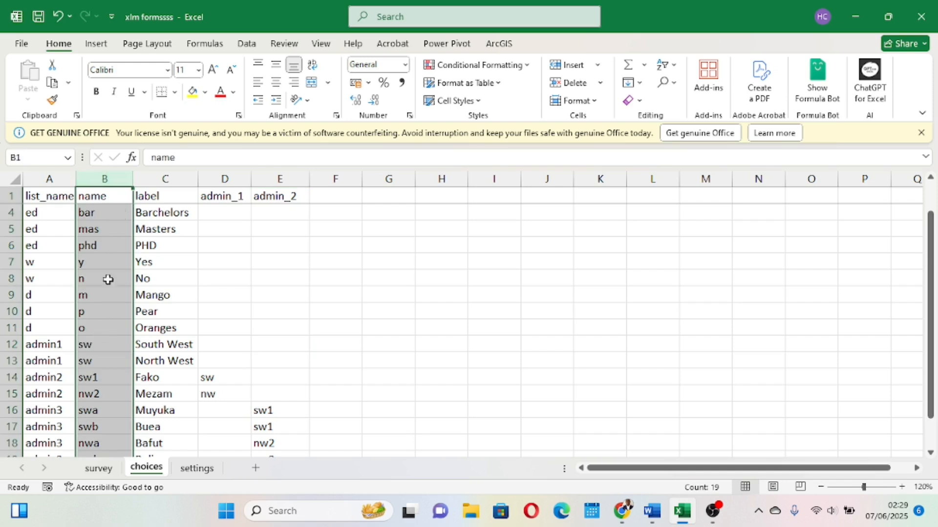
left_click(101, 366)
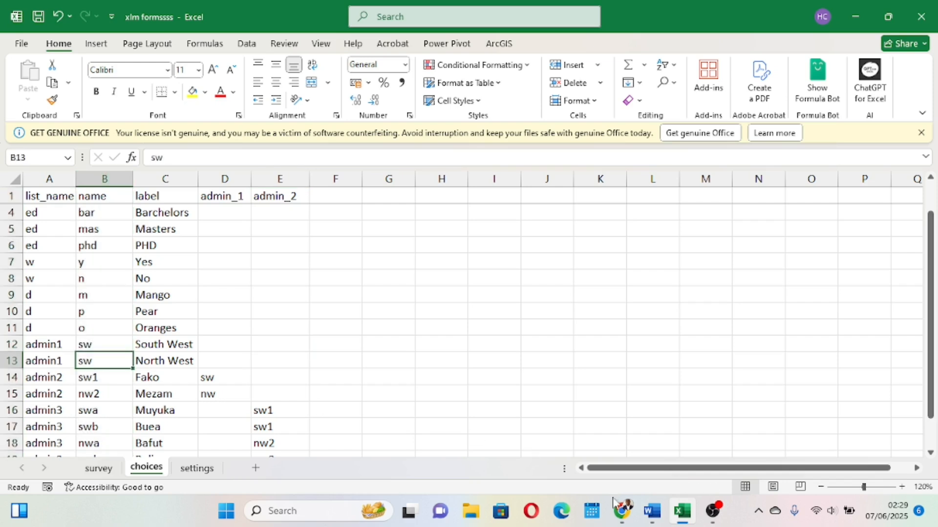
Upload xlm formssss.xlsx again to XLSForm Online and submit it for conversion.
mouse_move(627, 507)
left_click(630, 456)
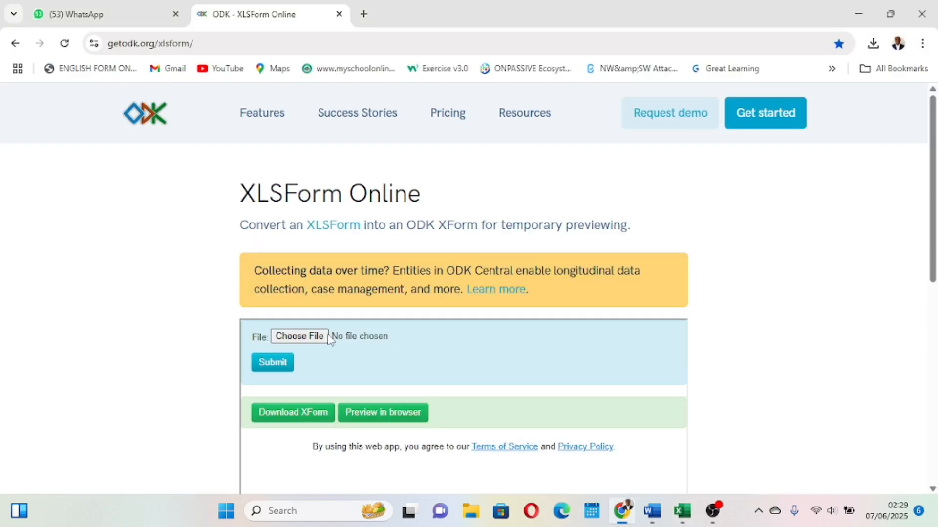
left_click(295, 337)
left_click(515, 256)
left_click(805, 474)
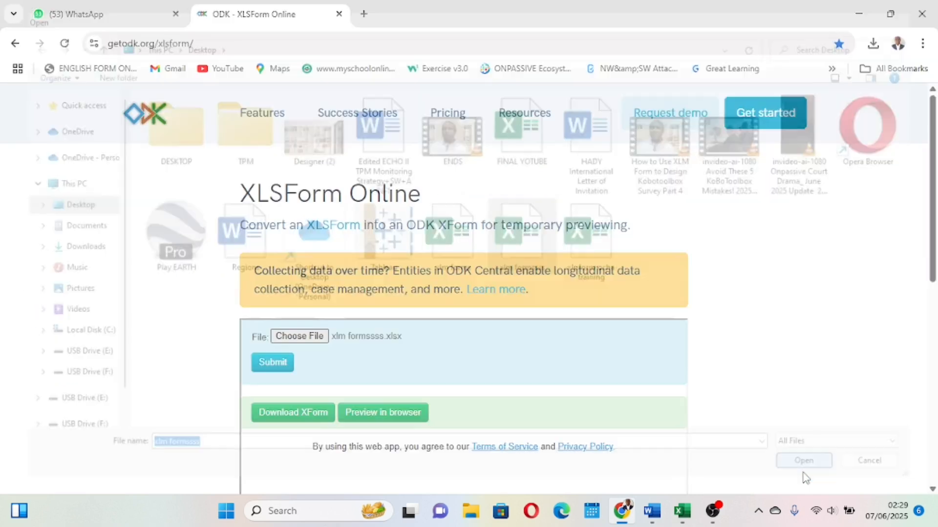
left_click(270, 372)
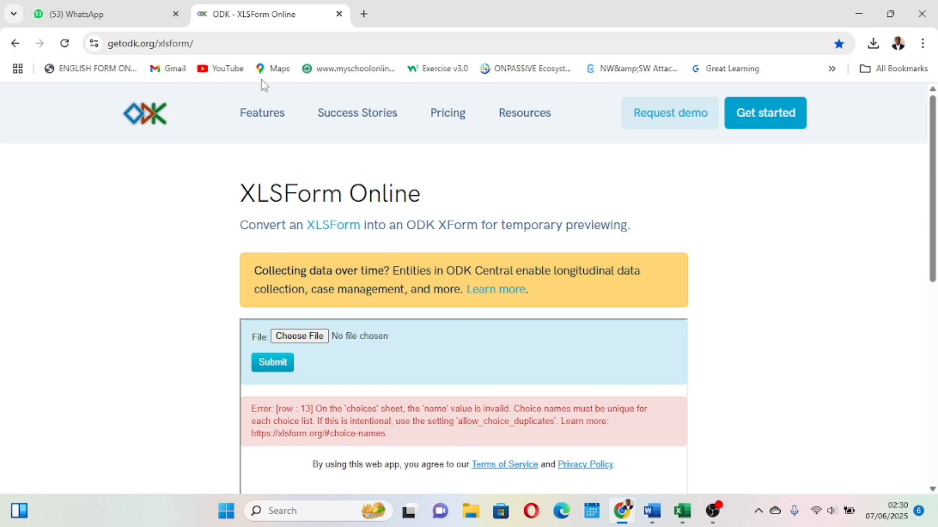
Restore the North West region choice's name to nw on the choices sheet.
left_click(683, 505)
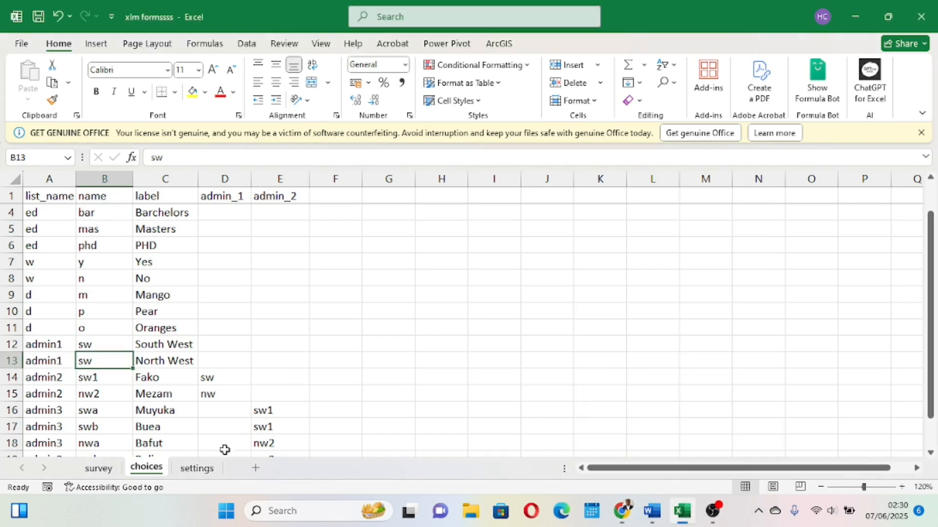
left_click(209, 472)
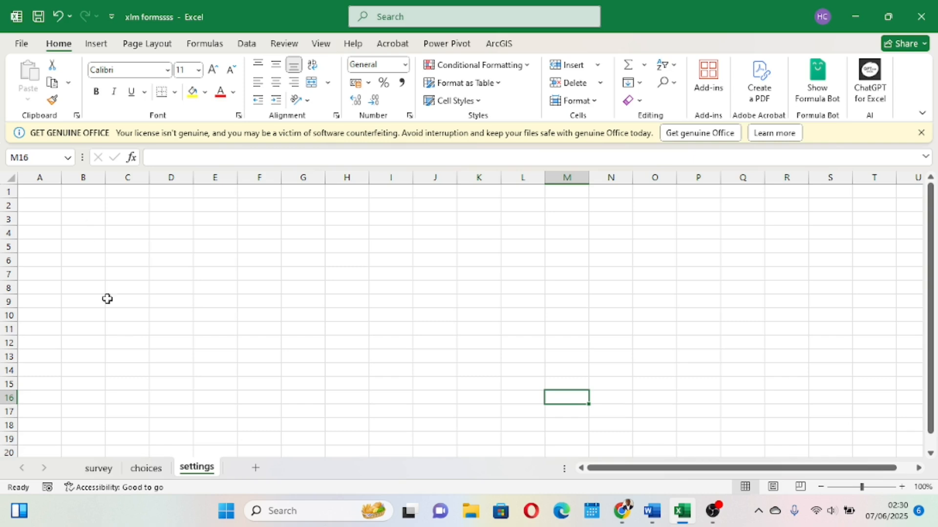
left_click(146, 469)
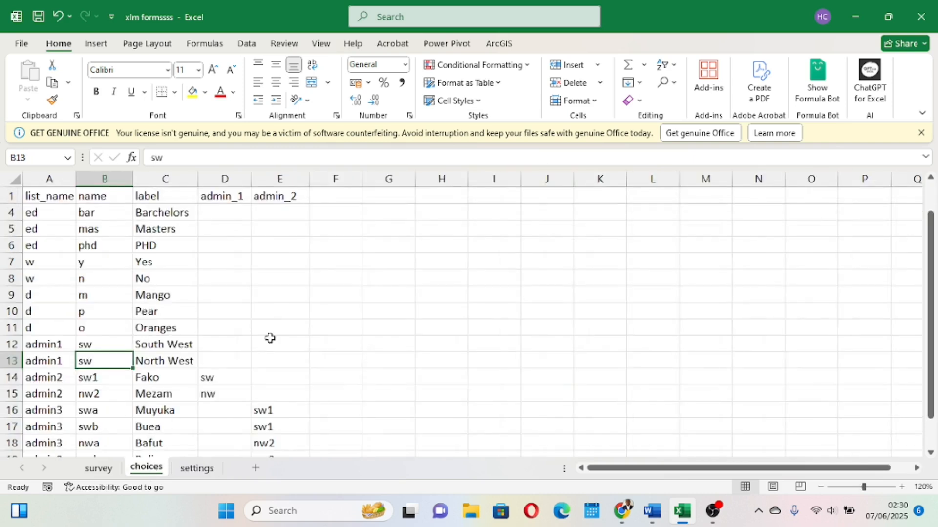
double_click(94, 361)
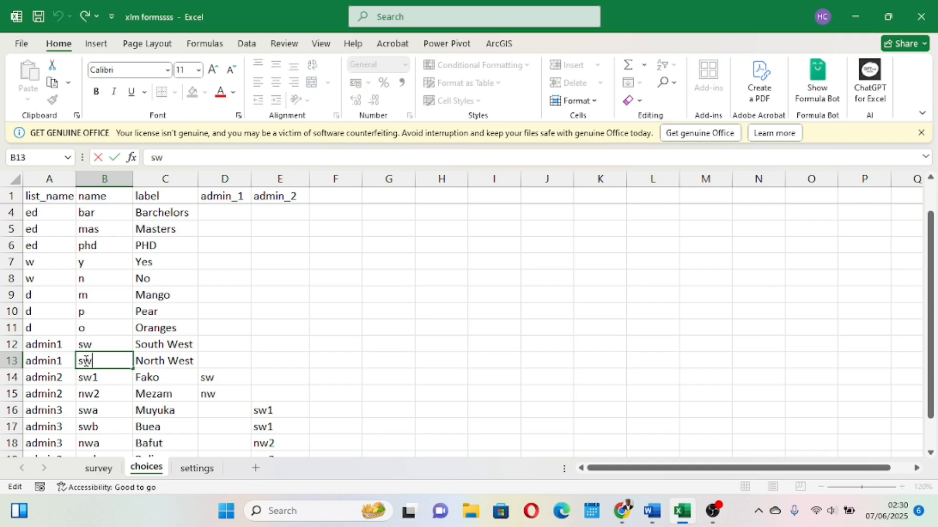
left_click(85, 361)
key("BackSpace")
left_click(369, 347)
Review the survey sheet's region, division and sub-division rows and their choice_filter expressions.
left_click(99, 468)
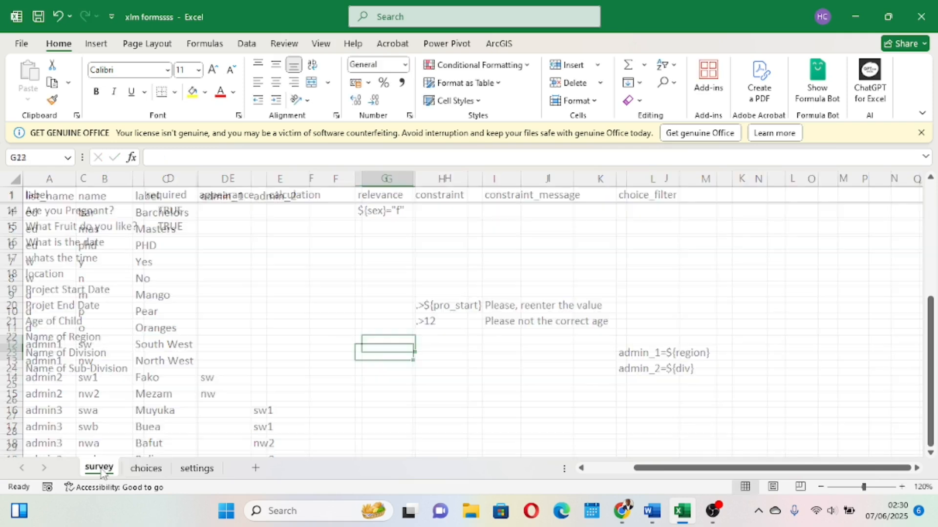
scroll(296, 321, "up", 4)
scroll(296, 321, "down", 3)
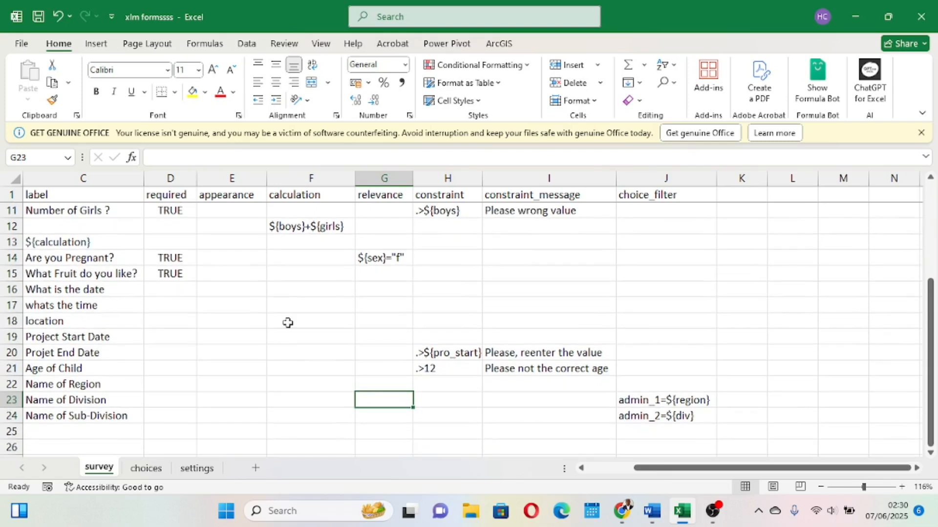